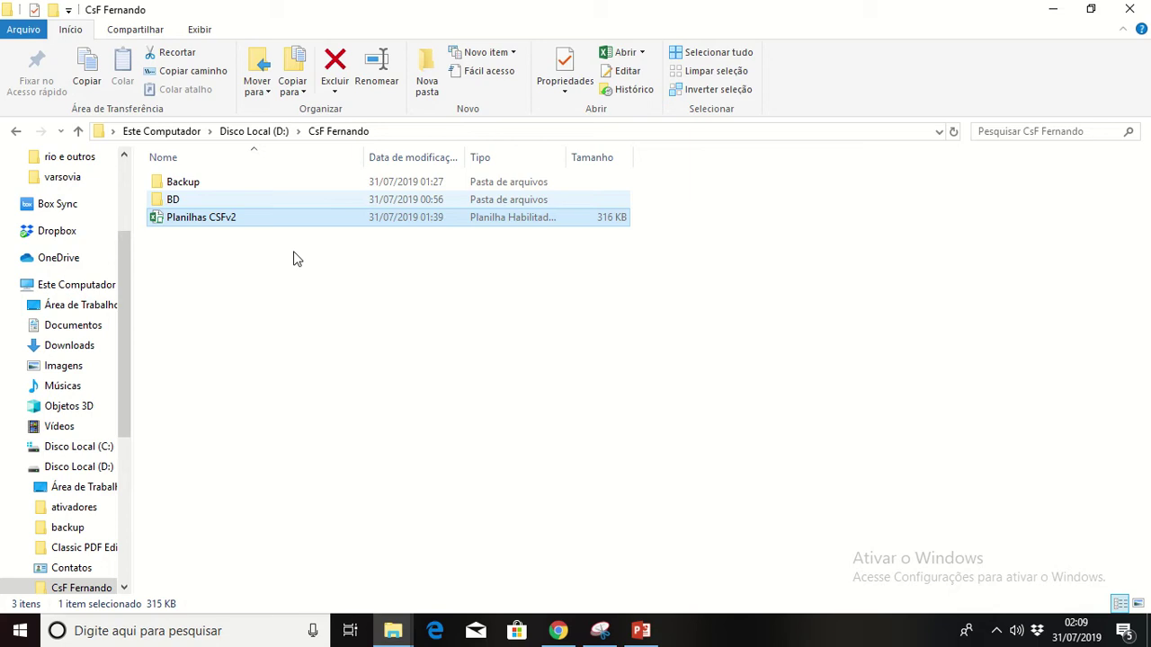
# Look over the project folder's contents and open the 2019 folder inside BD
pyautogui.click(474, 183)
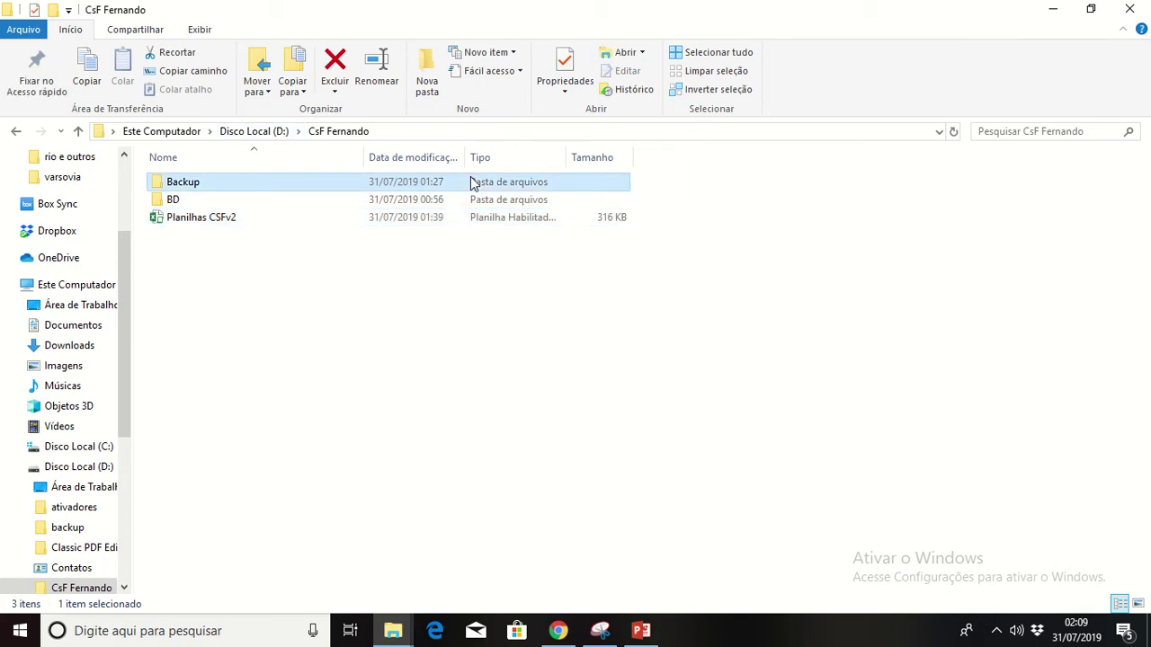
pyautogui.press('Down')
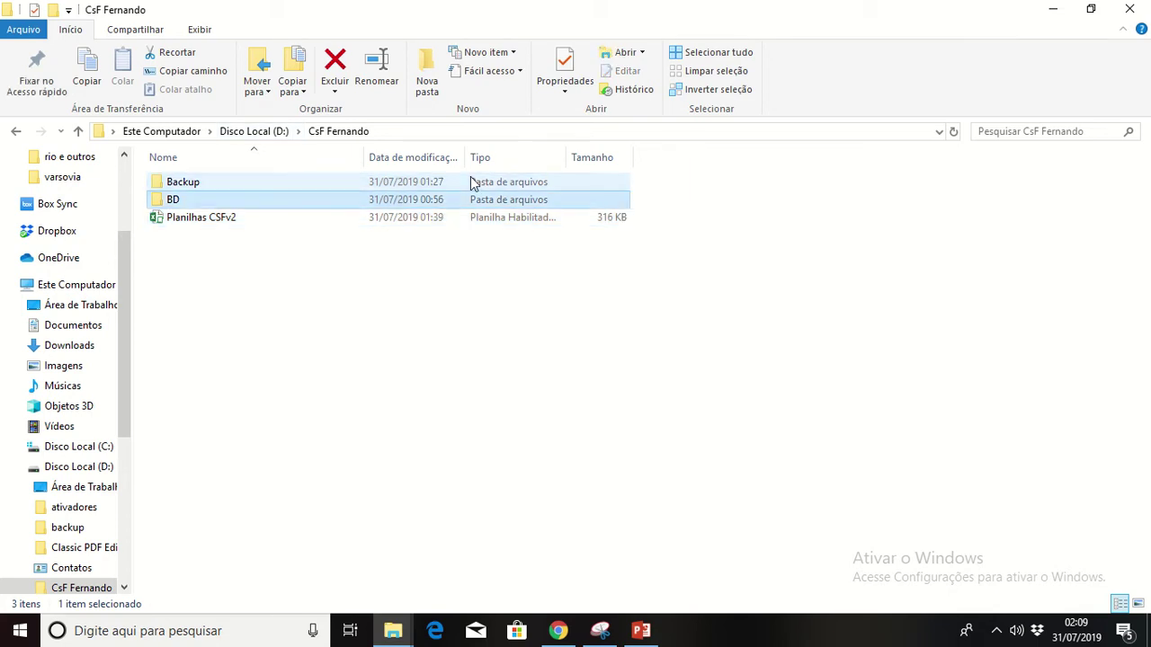
pyautogui.press('Down')
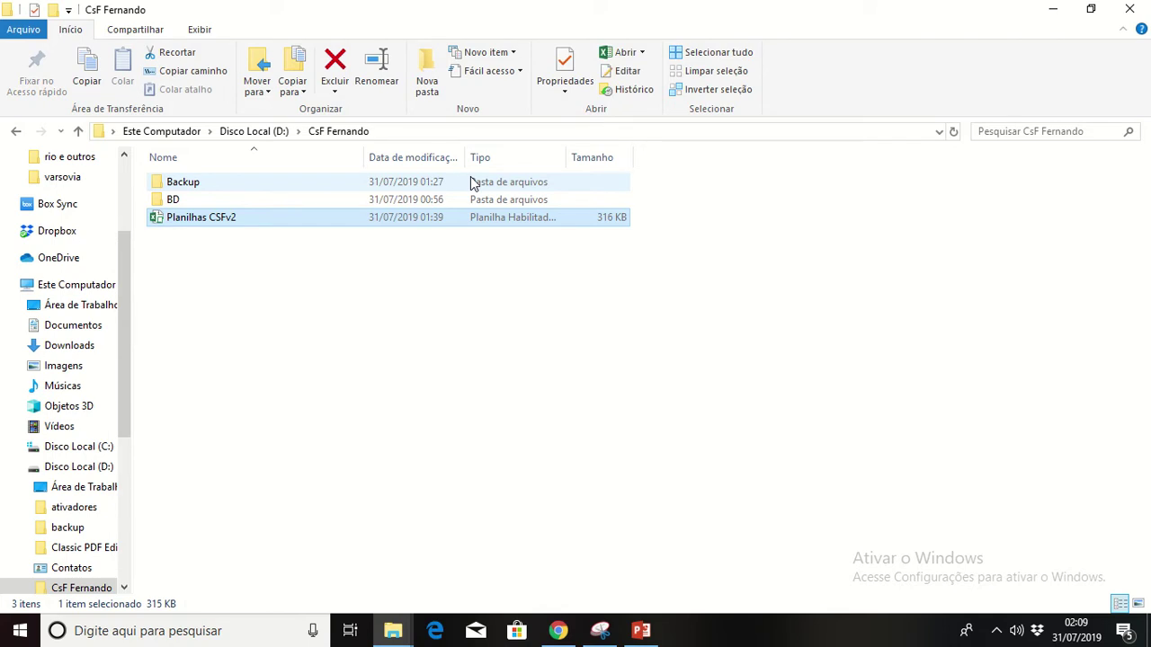
pyautogui.press('Up')
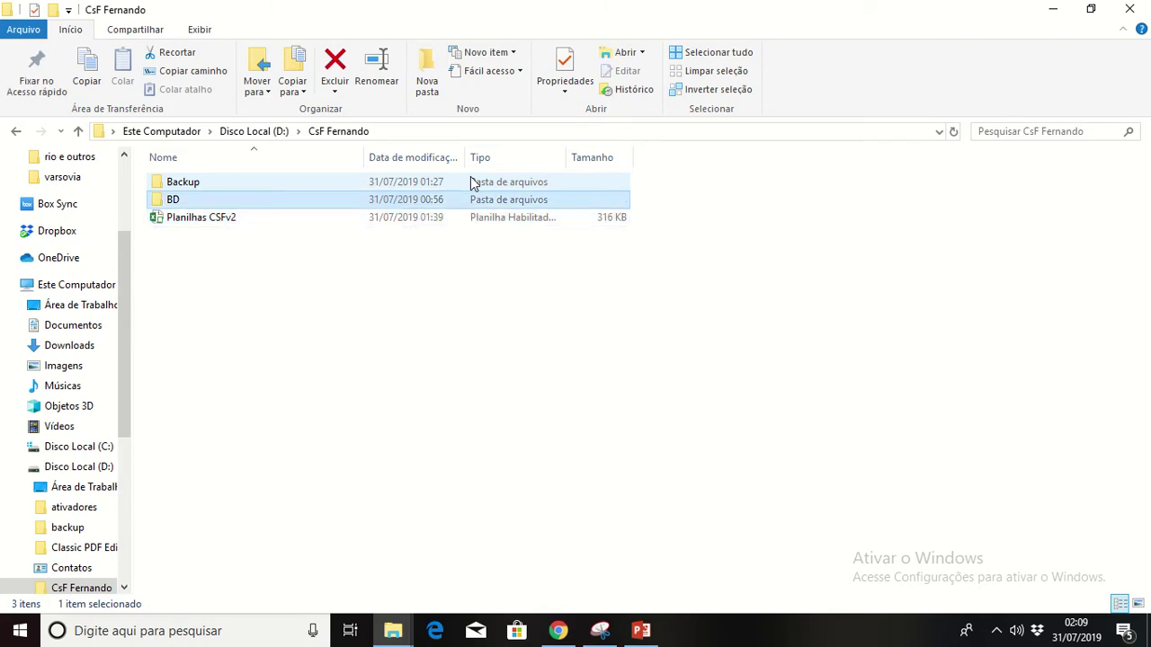
pyautogui.press('Return')
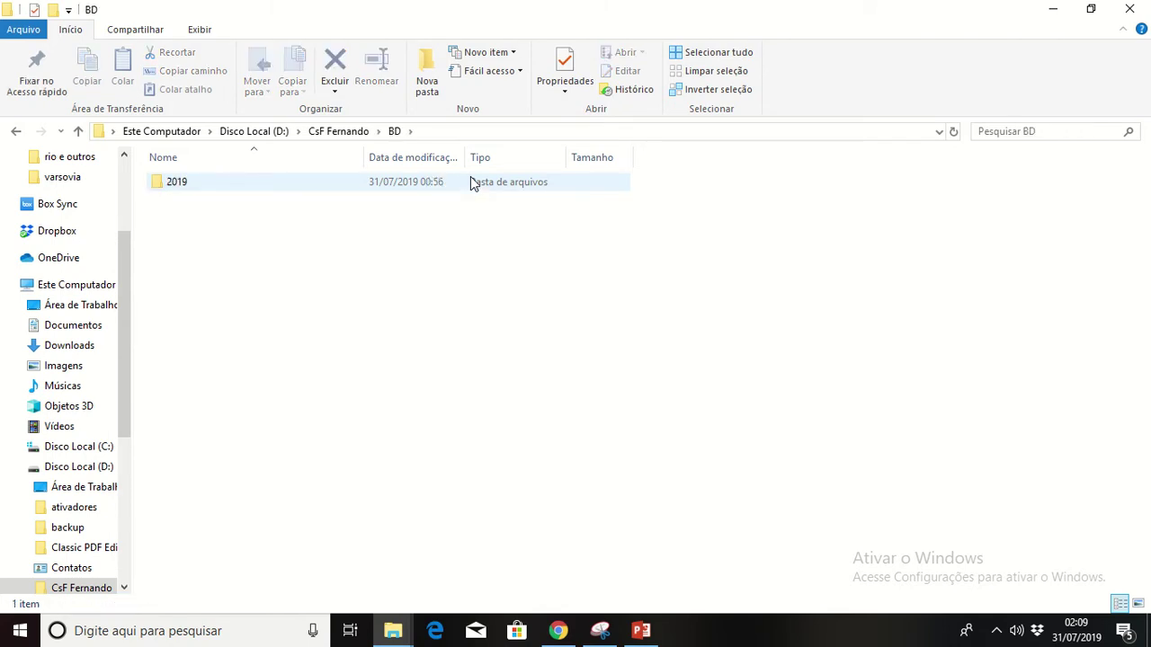
pyautogui.click(318, 179)
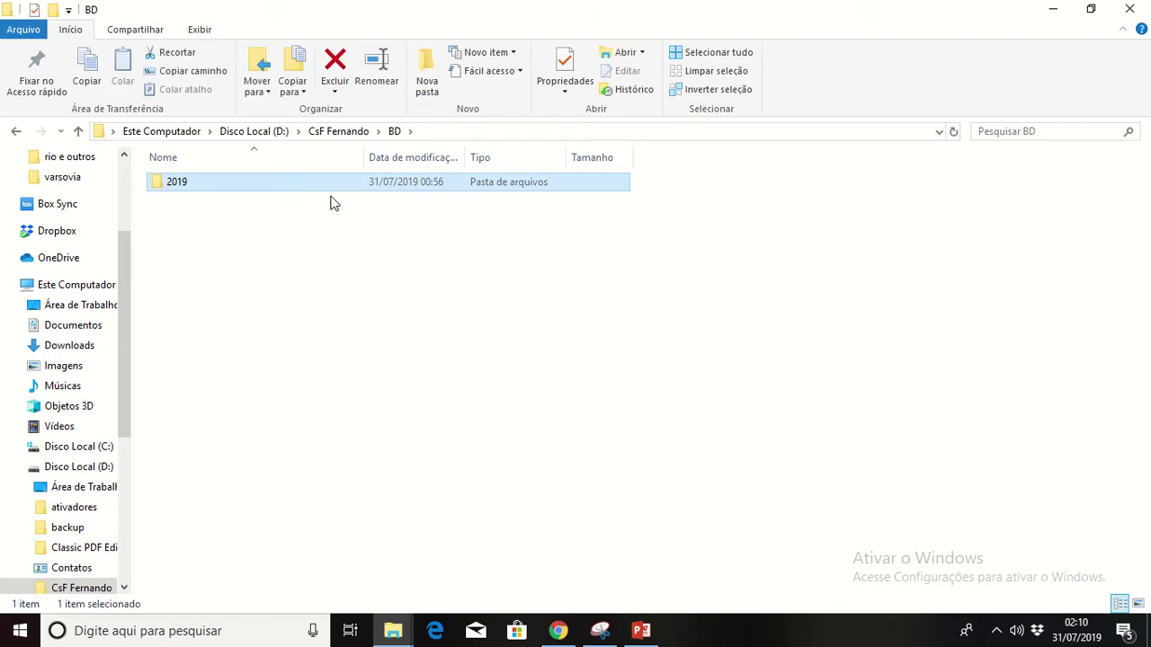
pyautogui.press('Return')
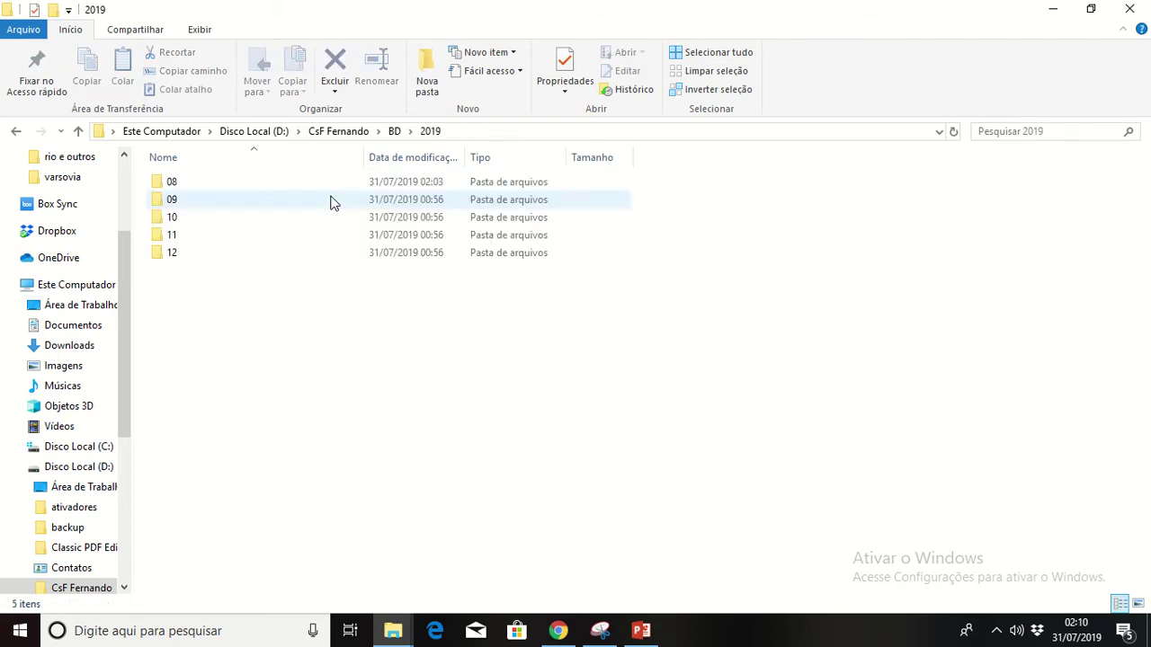
# Look through the monthly folders 08 to 12 inside the 2019 folder
pyautogui.press('Down')
pyautogui.press('Up')
pyautogui.press('Down')
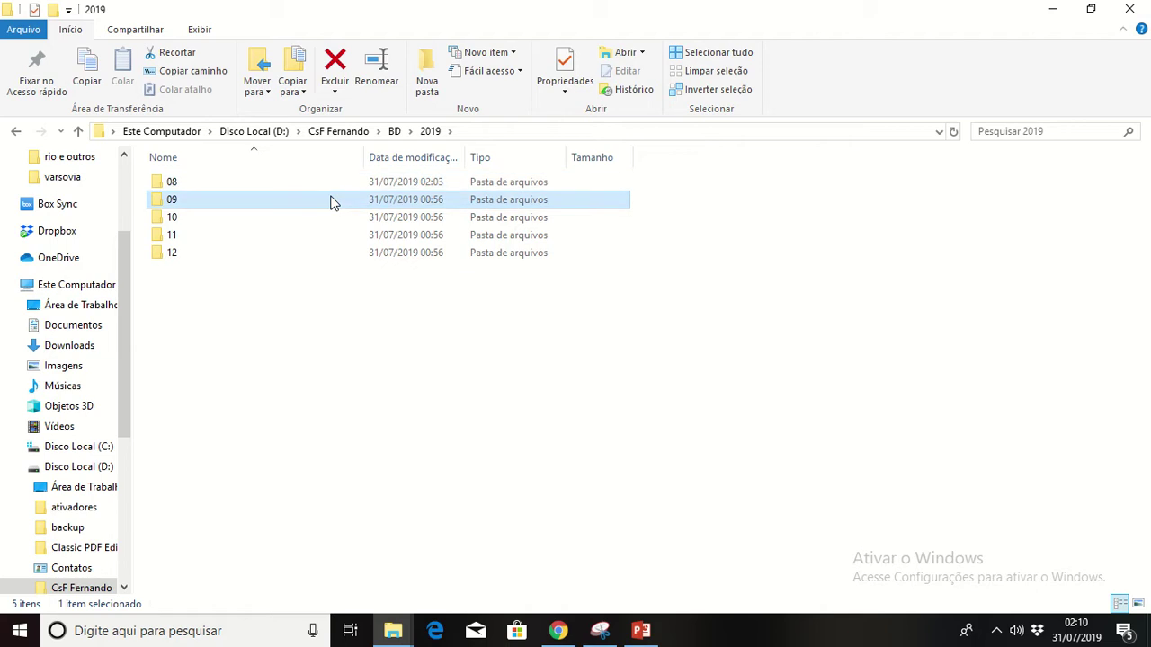
pyautogui.press('Up')
pyautogui.press('Down')
pyautogui.press('Down')
pyautogui.press('Down')
pyautogui.press('Down')
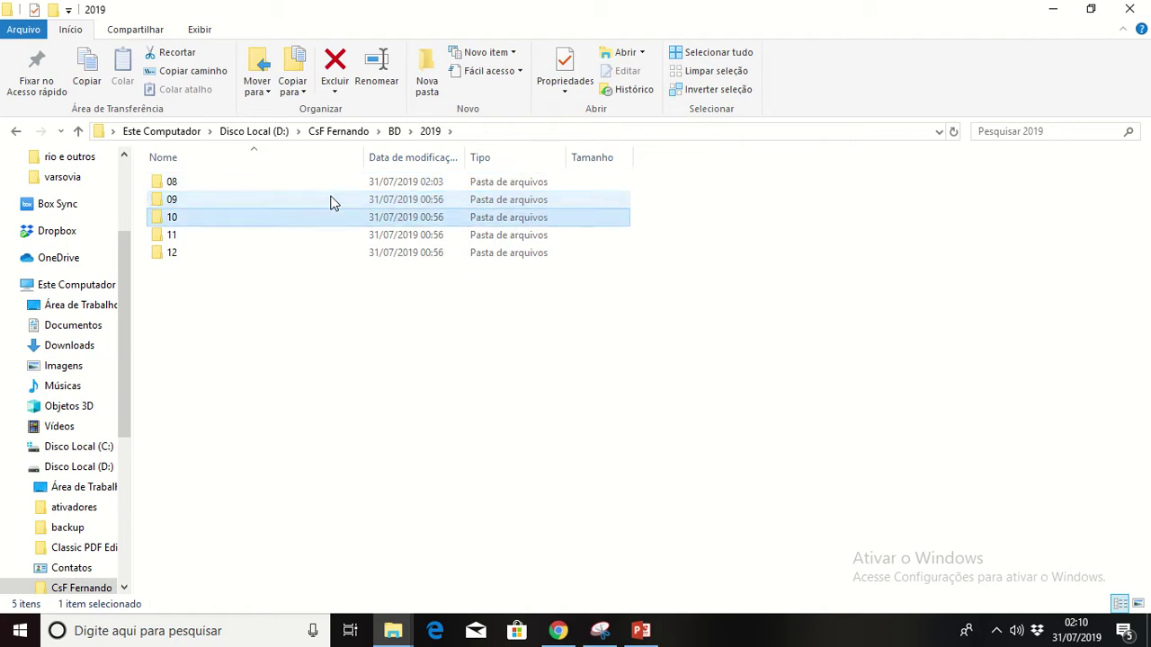
pyautogui.click(173, 187)
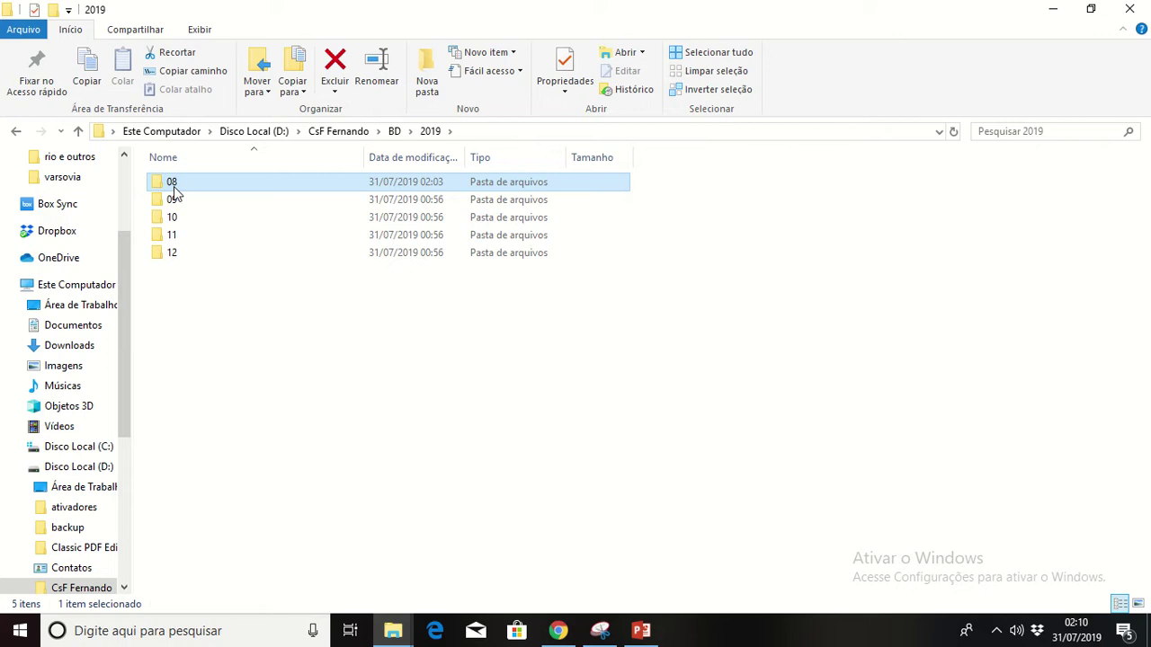
pyautogui.press('Down')
pyautogui.press('Down')
pyautogui.press('Down')
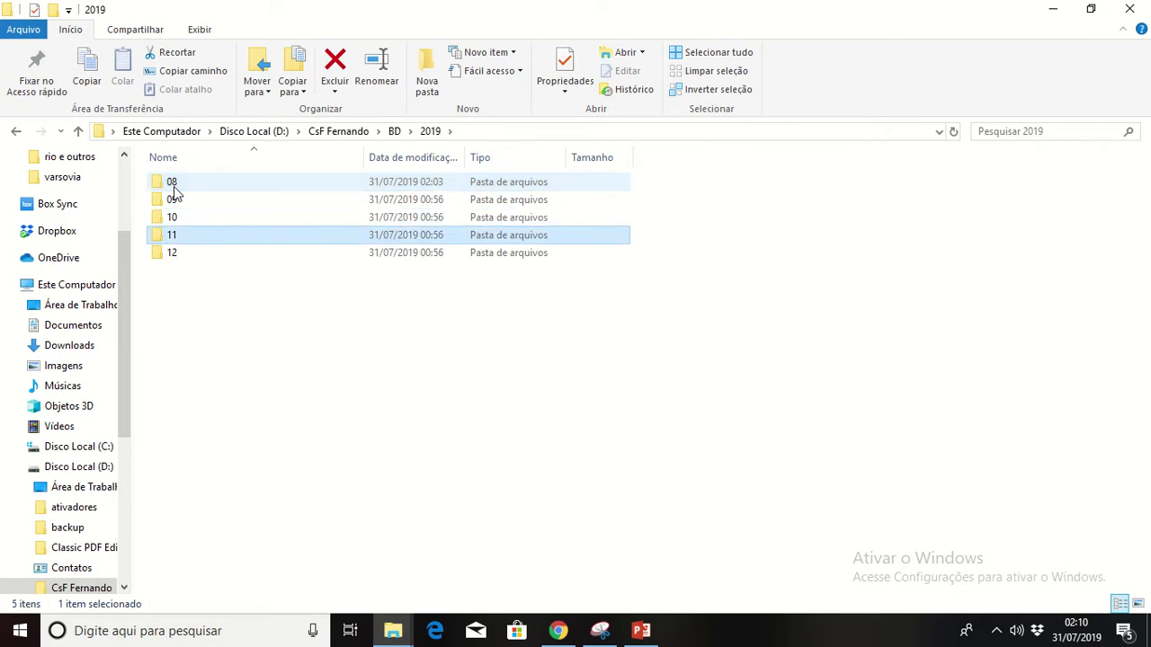
pyautogui.press('Down')
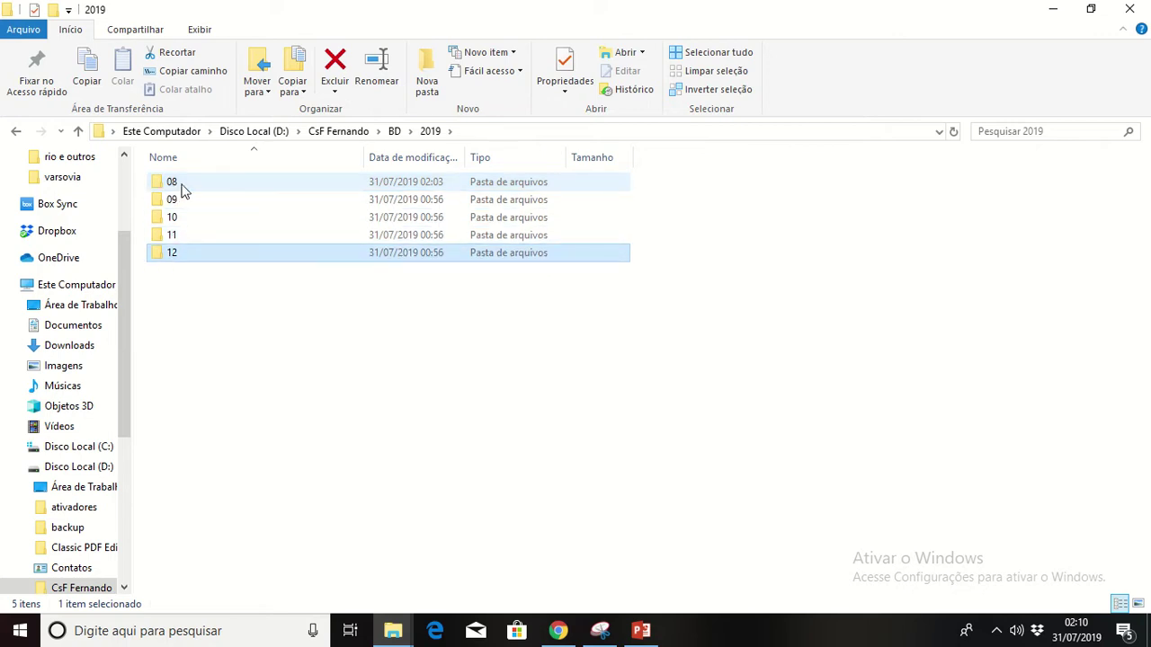
# Return to the main project folder and open the Planilhas CSFv2 workbook
pyautogui.click(394, 132)
pyautogui.click(362, 135)
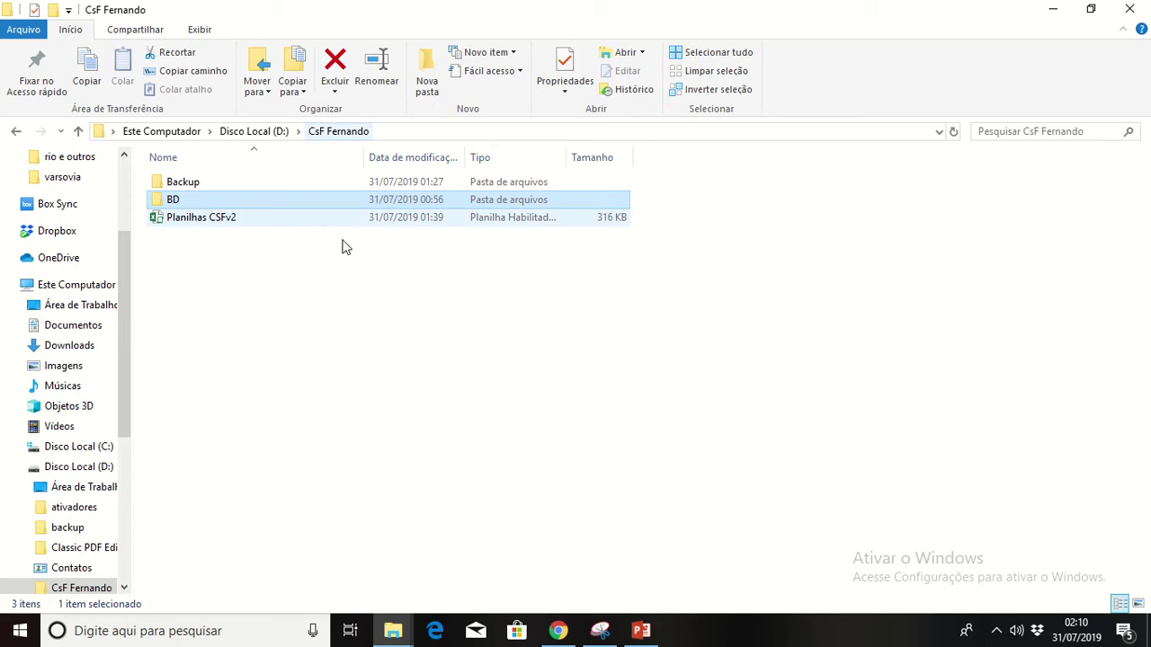
pyautogui.click(293, 225)
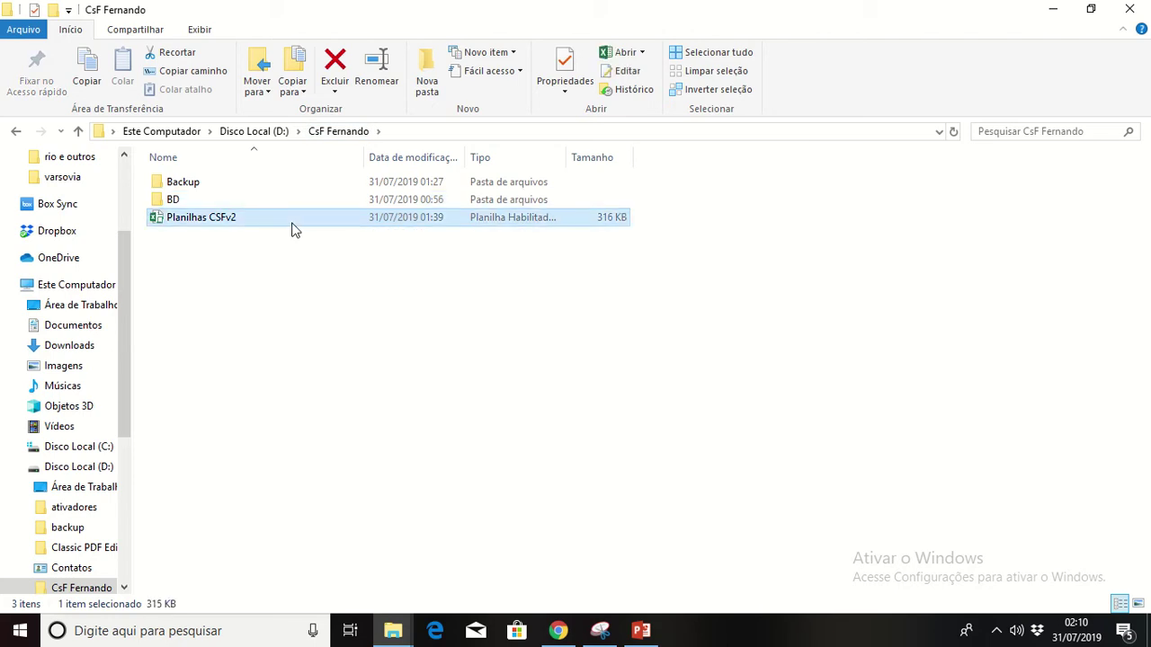
pyautogui.press('F2')
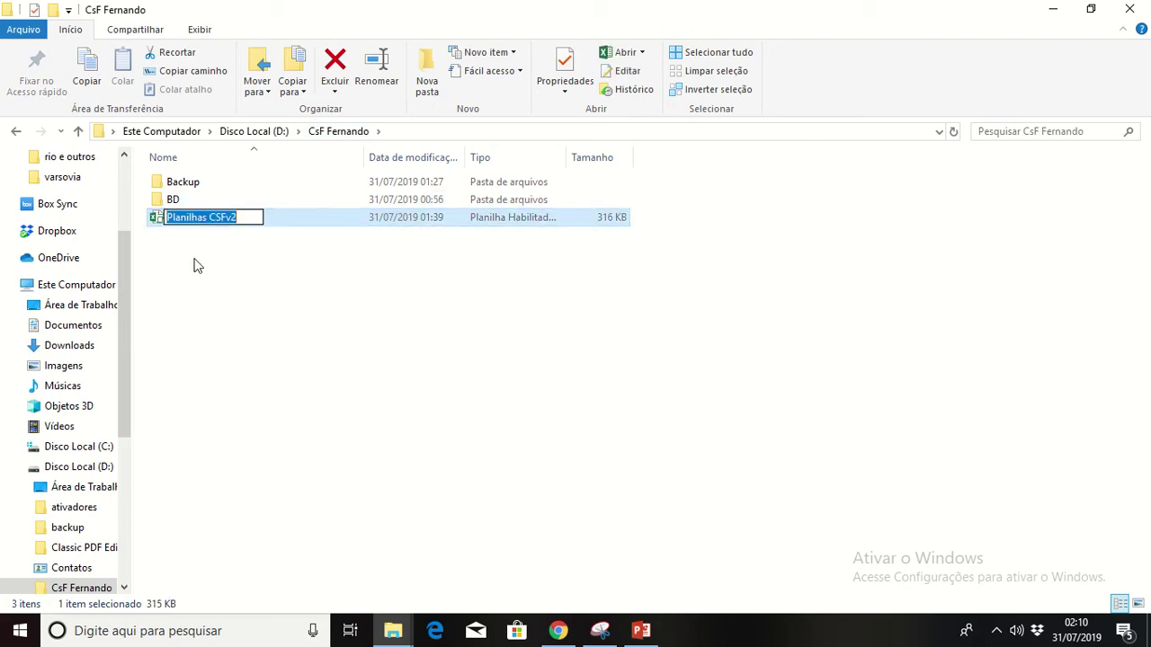
pyautogui.click(406, 274)
pyautogui.doubleClick(269, 220)
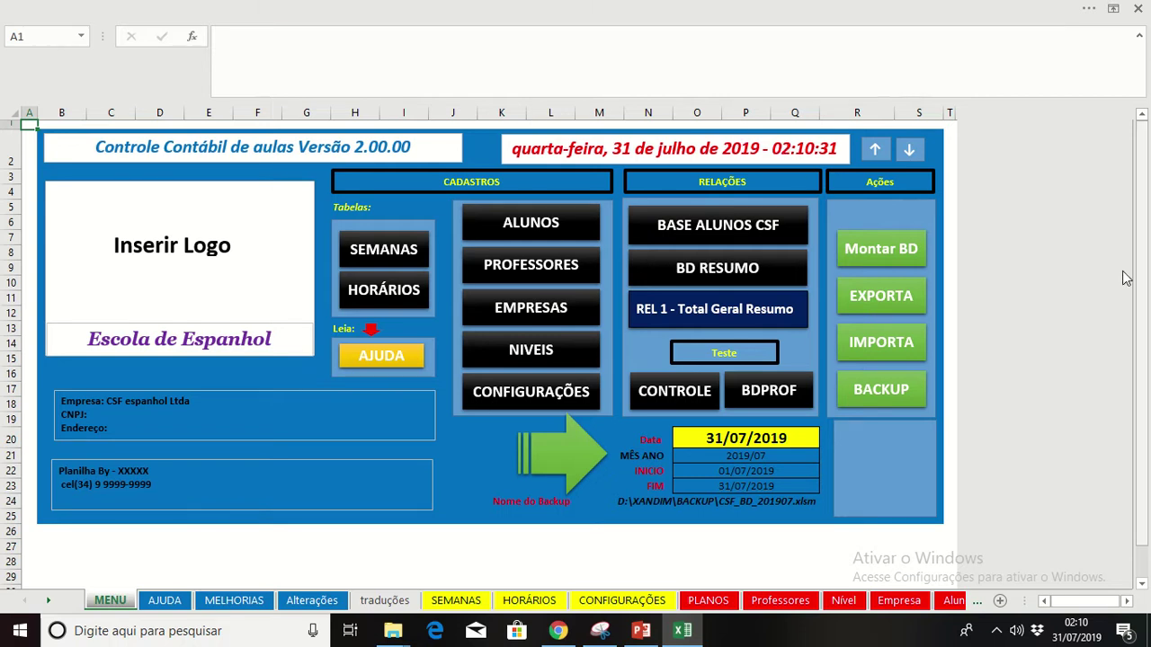
# Hide and restore the formula bar, headings and sheet tabs, and open the CONFIGURAÇÕES sheet
pyautogui.click(878, 153)
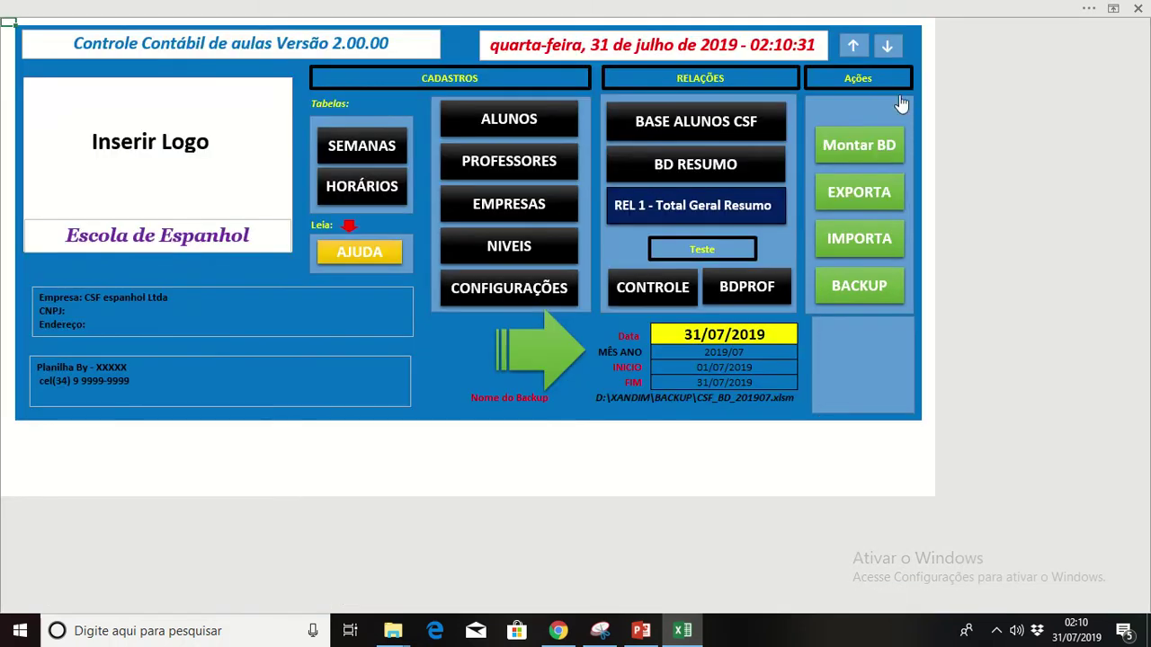
pyautogui.click(888, 47)
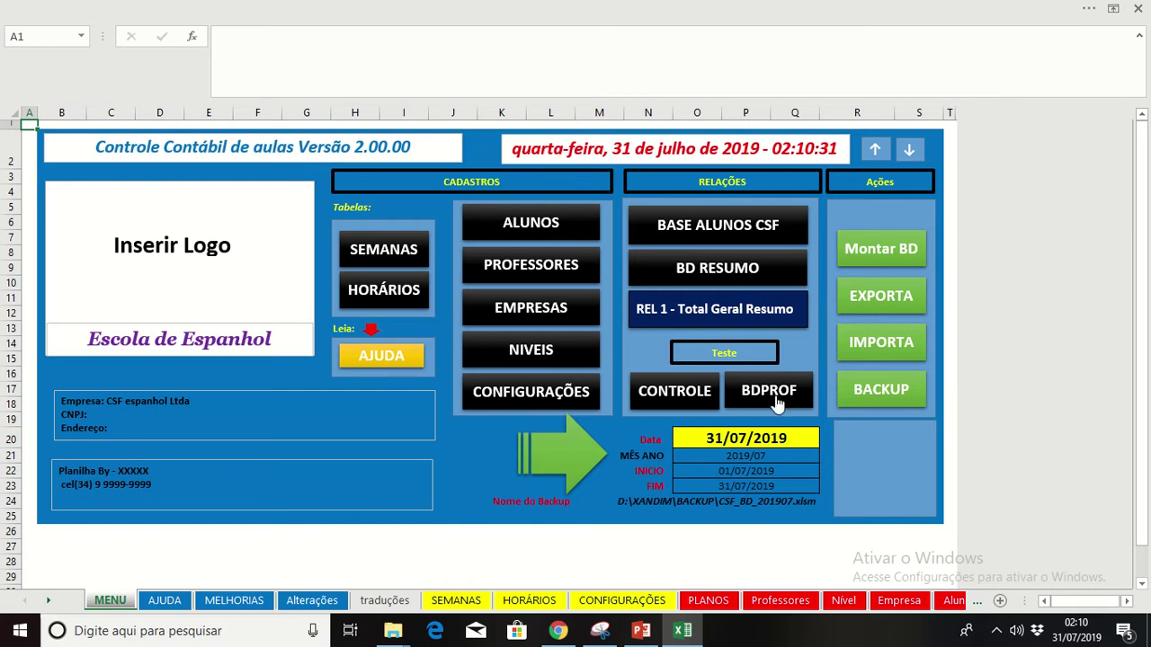
pyautogui.click(547, 393)
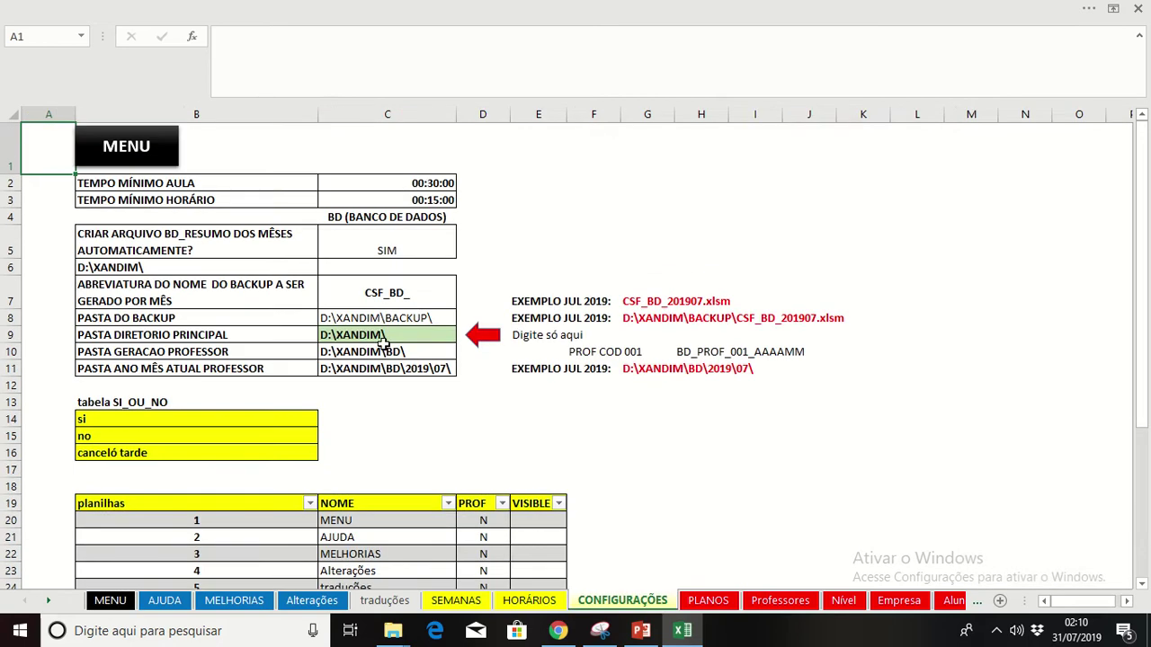
# Examine the backup, main directory and professor folder paths in cells C8 to C10
pyautogui.click(382, 336)
pyautogui.press('Down')
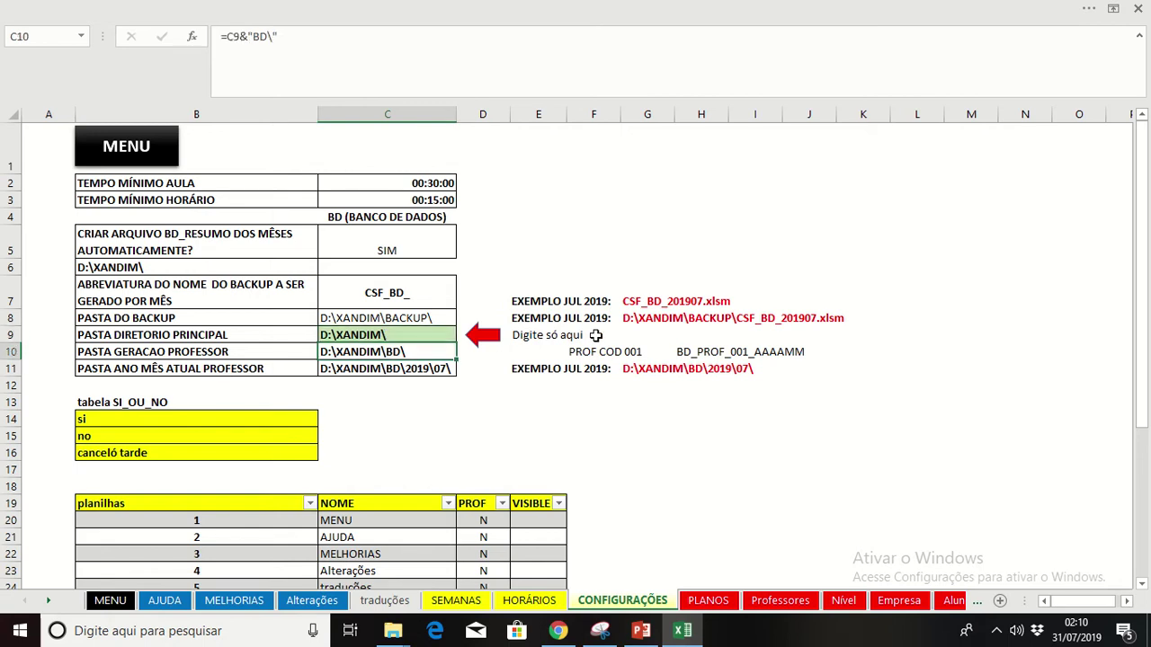
pyautogui.press('Up')
pyautogui.press('Up')
pyautogui.press('Down')
pyautogui.press('Up')
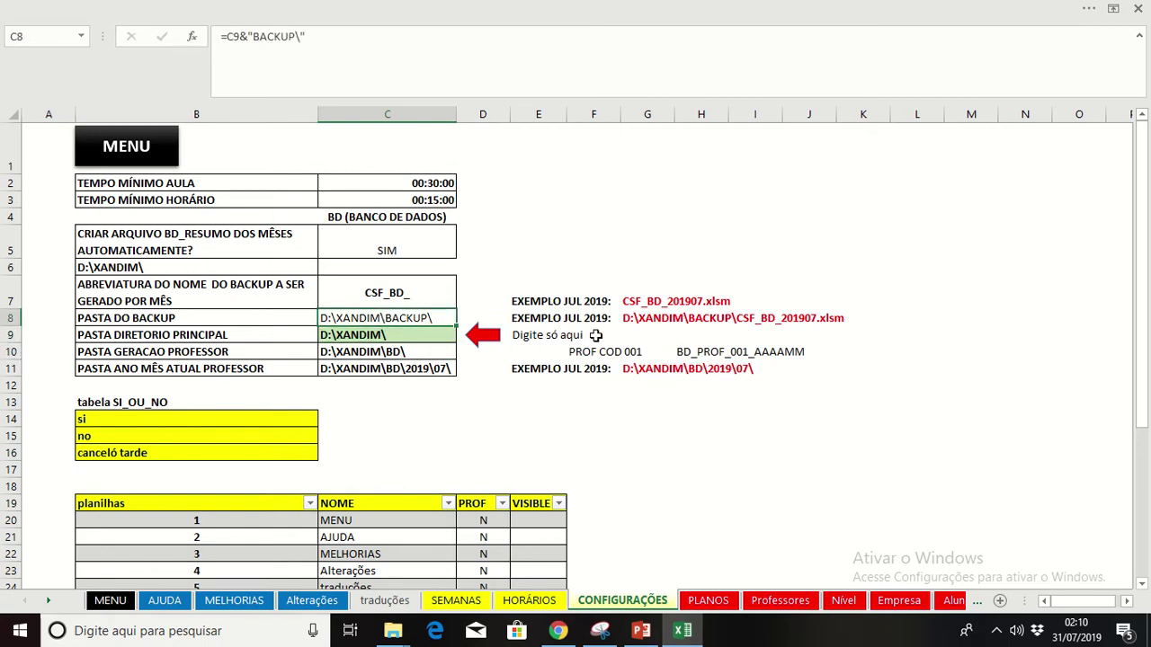
pyautogui.press('Down')
pyautogui.press('Down')
pyautogui.press('Up')
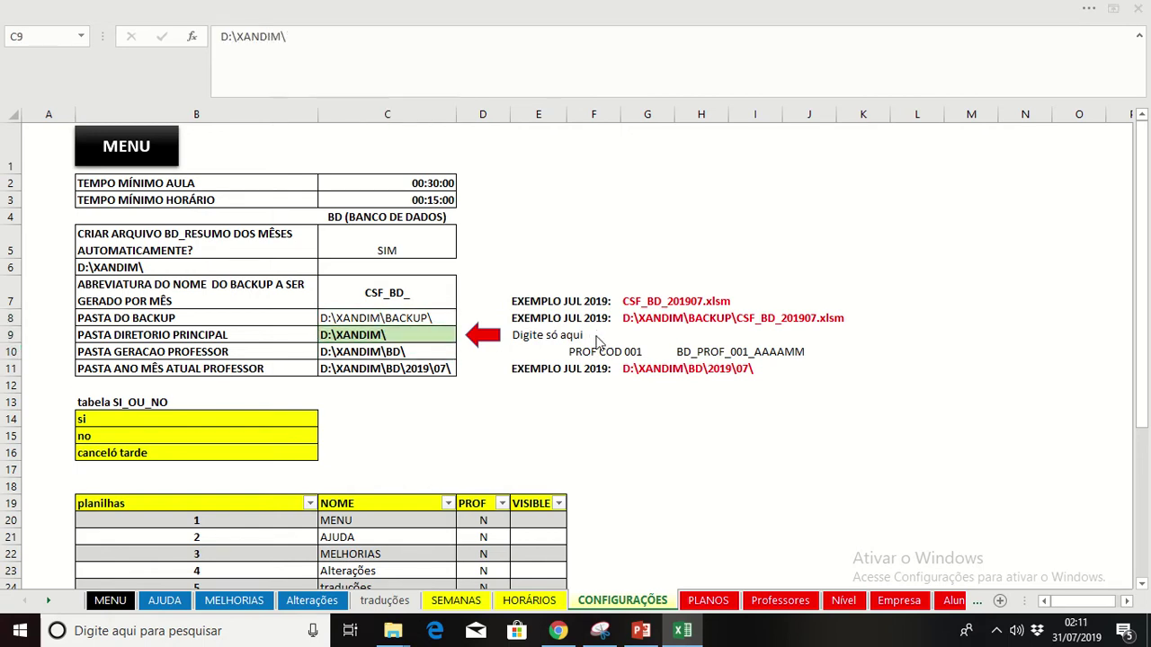
# Copy the project folder's path from File Explorer into PASTA DIRETORIO PRINCIPAL (C9) in Excel, ending it with a backslash
pyautogui.hotkey('alt', 'Tab')
pyautogui.click(940, 133)
pyautogui.hotkey('ctrl', 'c')
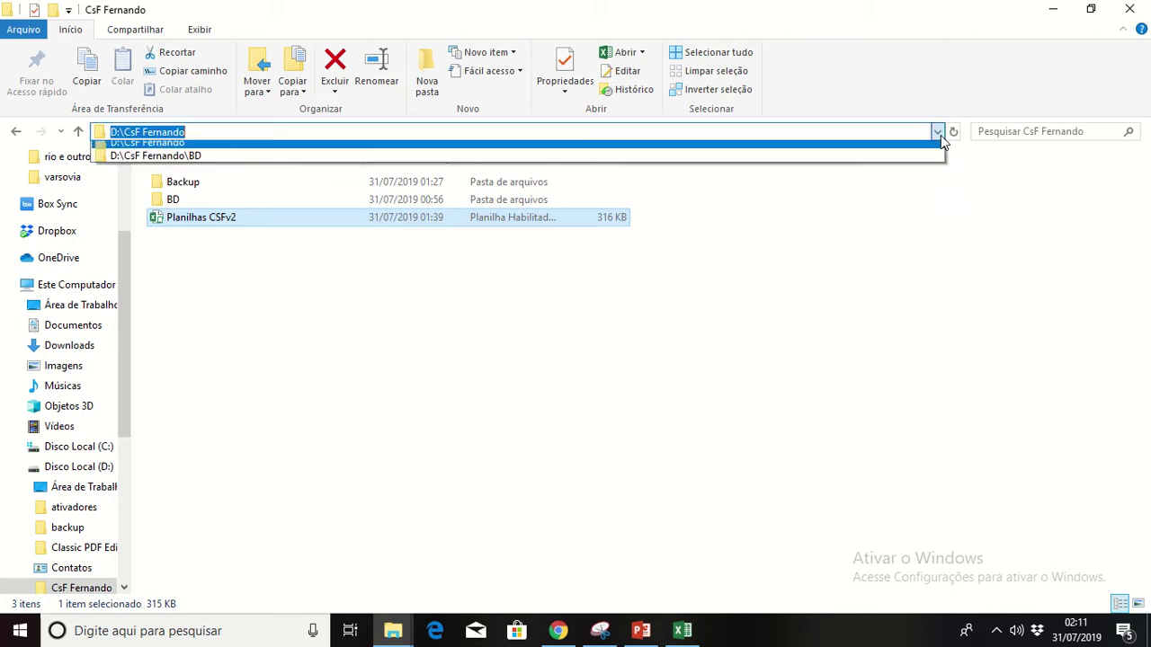
pyautogui.hotkey('alt', 'Tab')
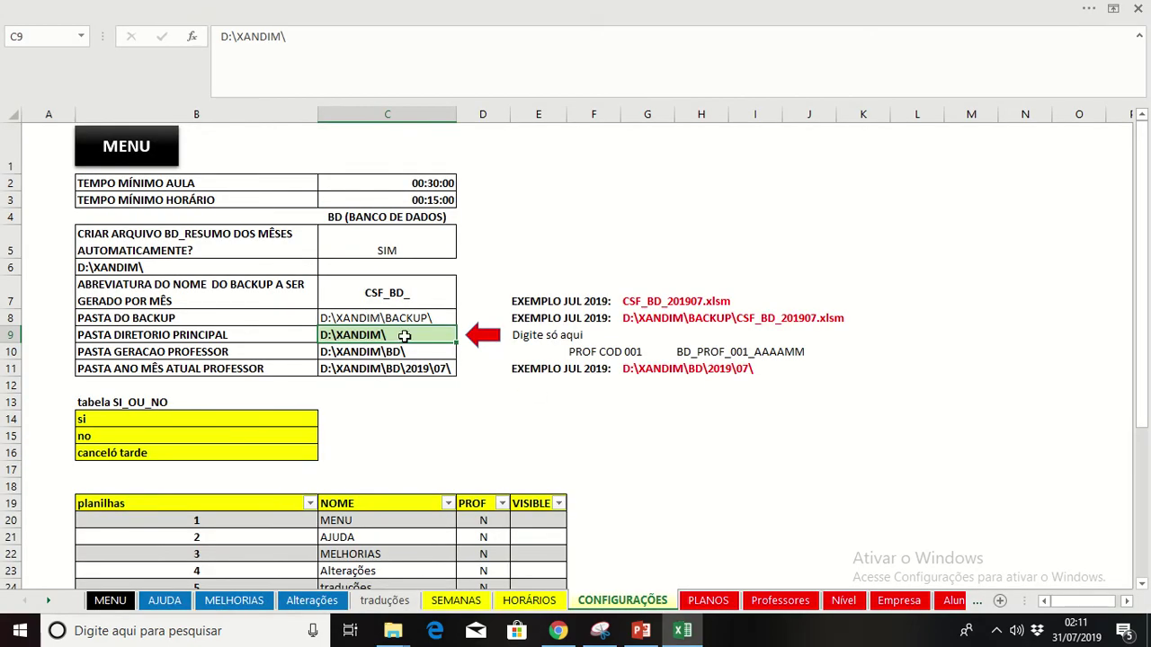
pyautogui.doubleClick(403, 335)
pyautogui.moveTo(403, 335); pyautogui.dragTo(303, 329)
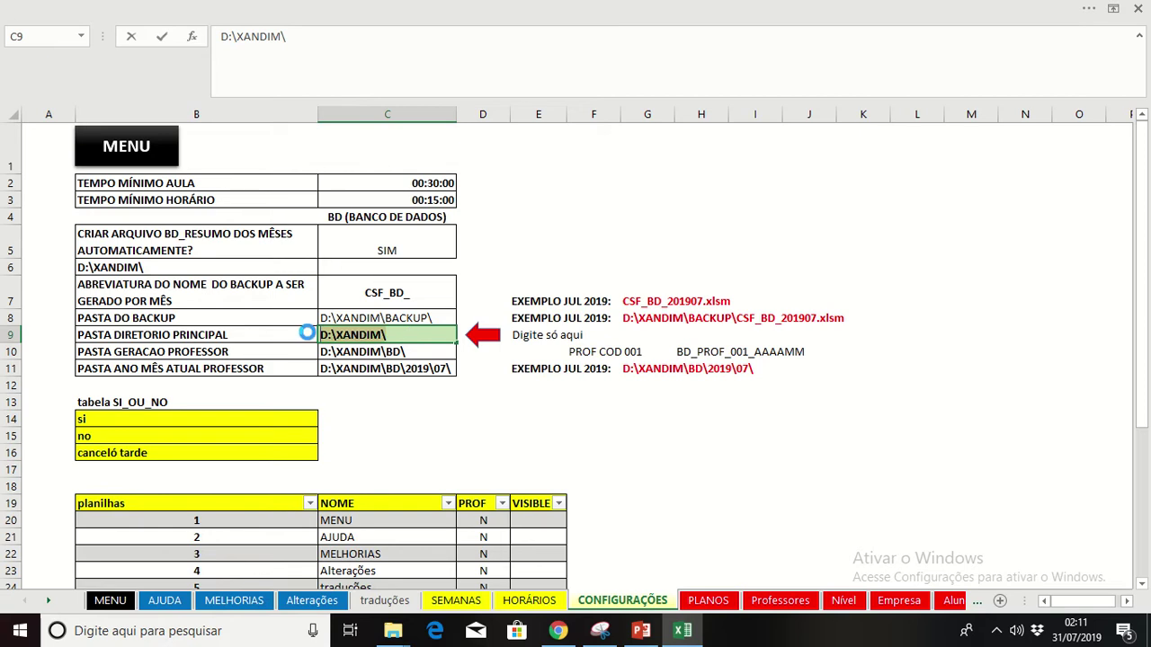
pyautogui.hotkey('ctrl', 'v')
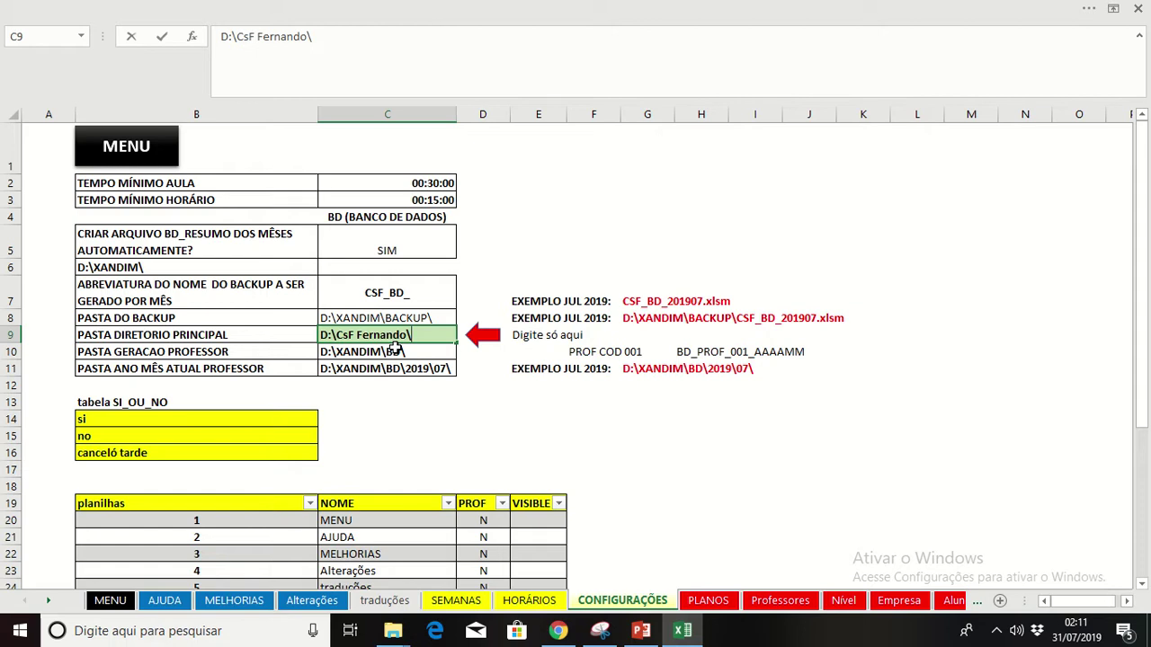
pyautogui.write('\\')
pyautogui.press('Return')
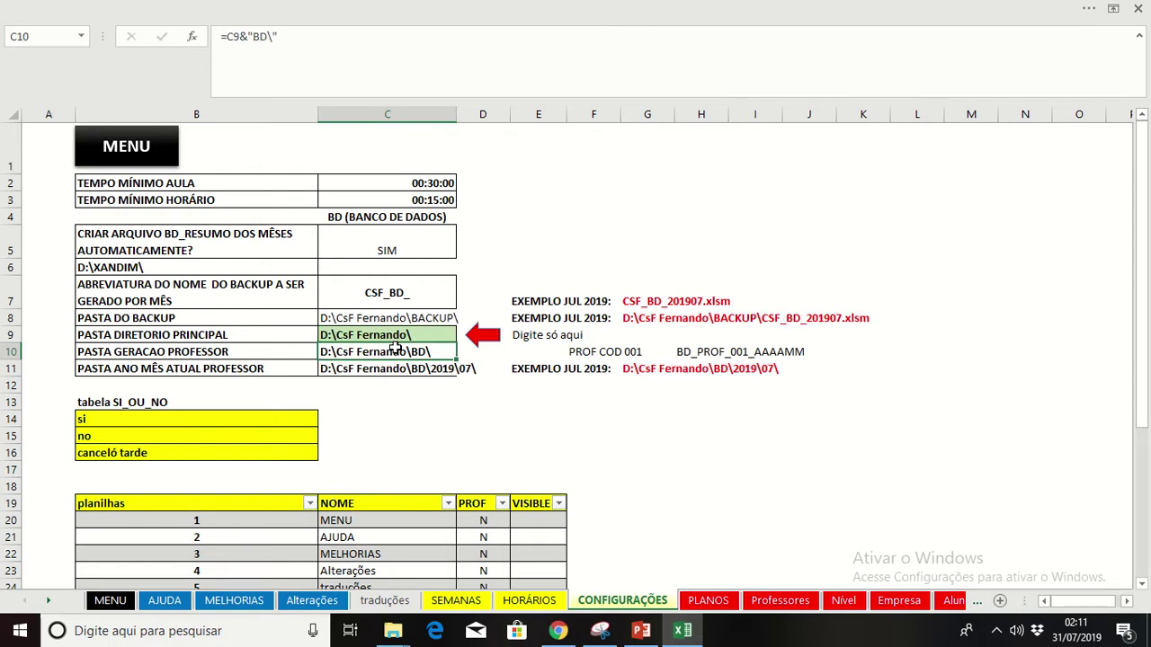
# Check the backup name and the folder paths derived from the new main directory in column C
pyautogui.press('Up')
pyautogui.press('Up')
pyautogui.press('Up')
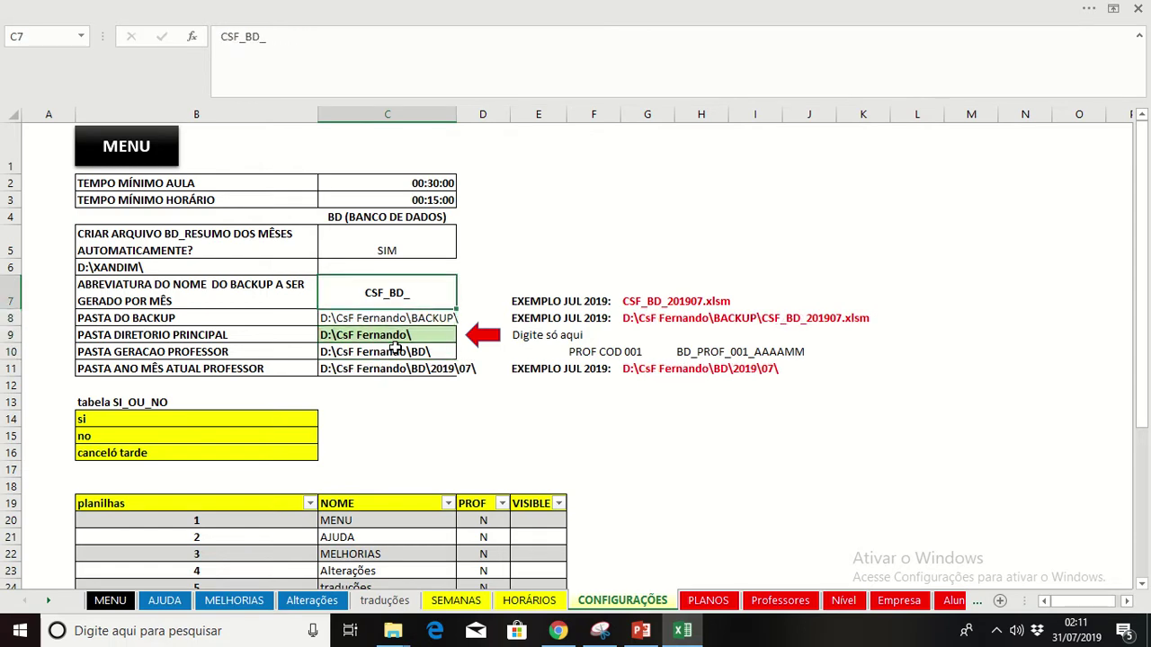
pyautogui.press('Down')
pyautogui.press('Down')
pyautogui.press('Down')
pyautogui.press('Down')
pyautogui.press('Up')
pyautogui.press('Up')
pyautogui.press('Down')
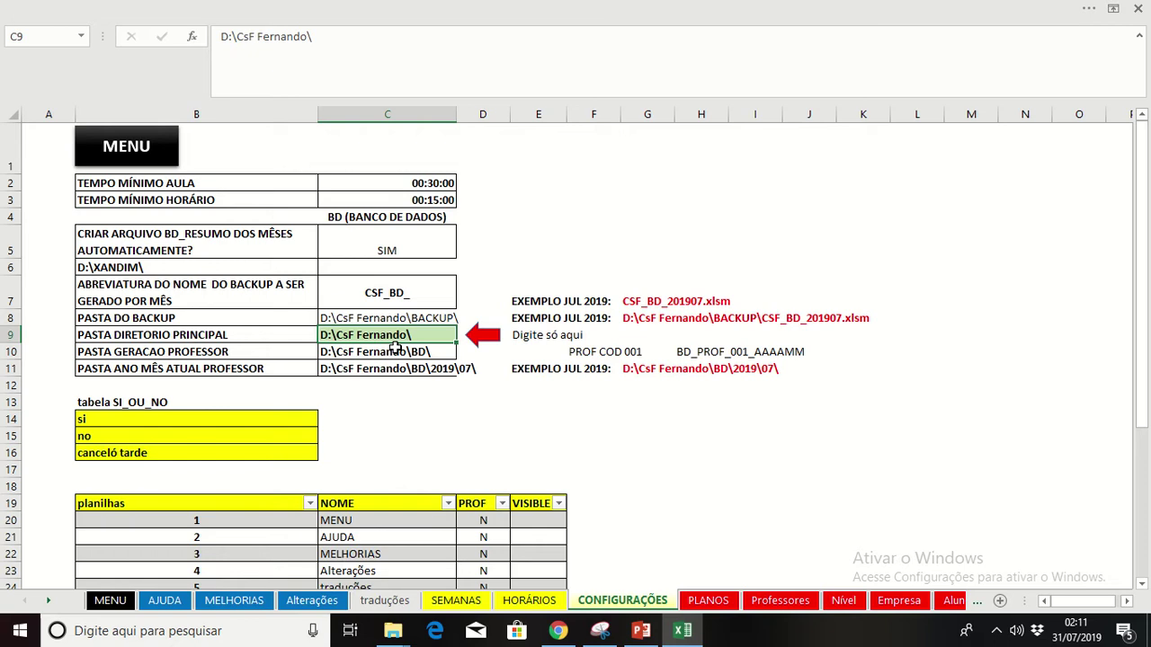
# Look at the ALUNOS, PROFESSORES and BASE ALUNOS CSF sheets in turn, starting from the MENU sheet
pyautogui.click(108, 157)
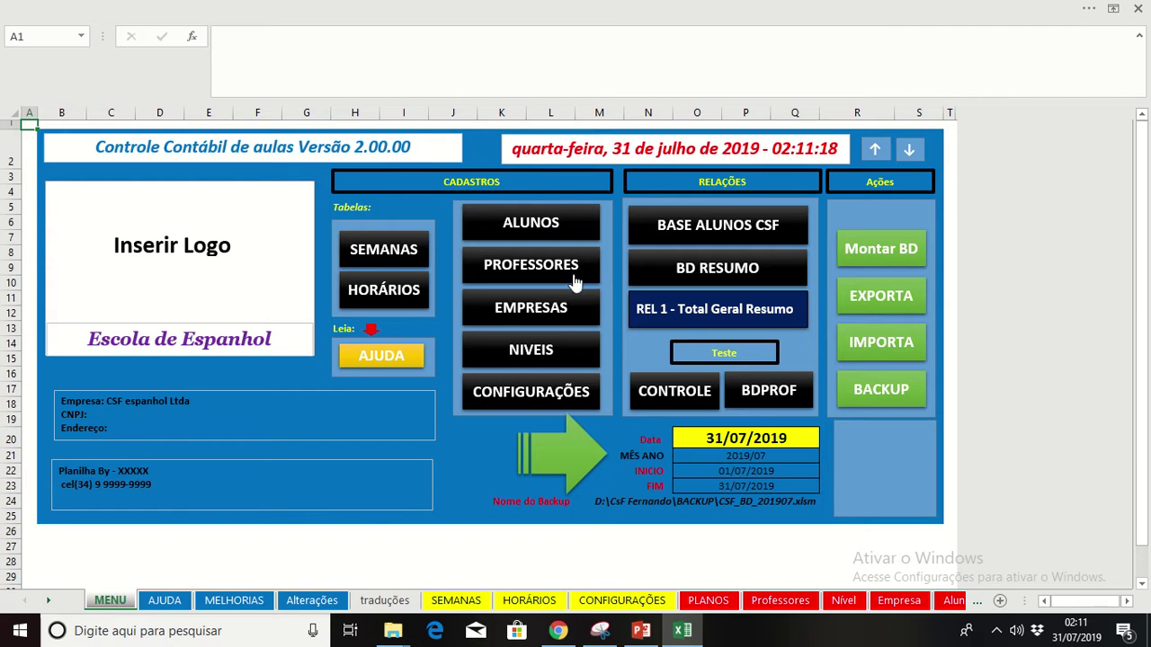
pyautogui.click(546, 227)
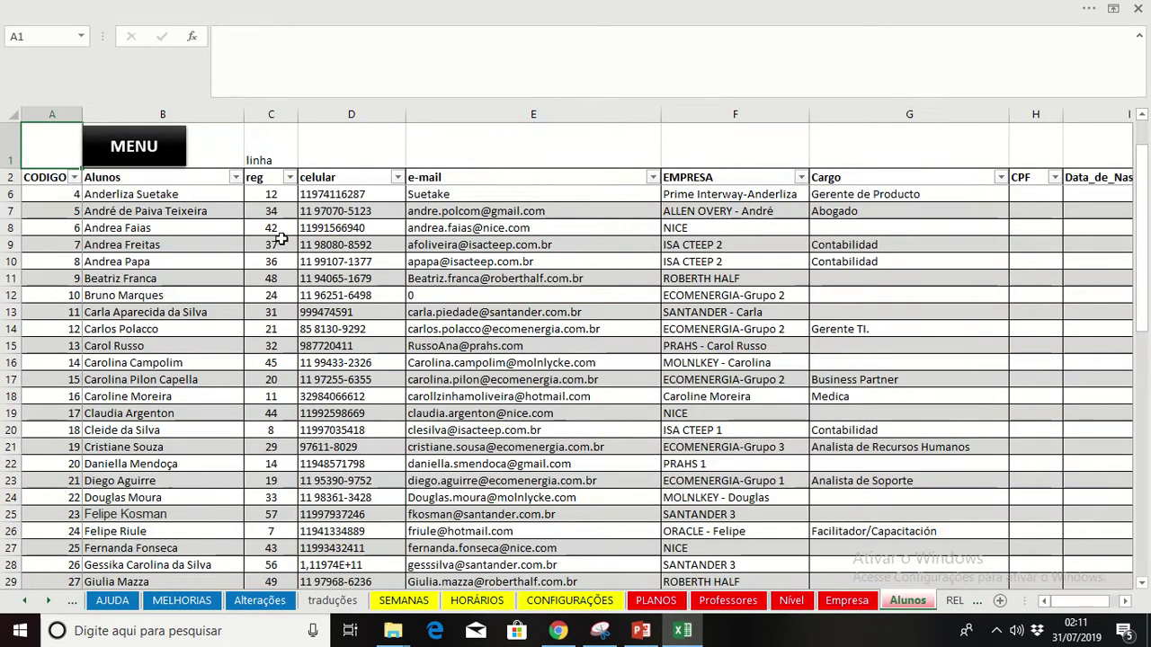
pyautogui.click(117, 157)
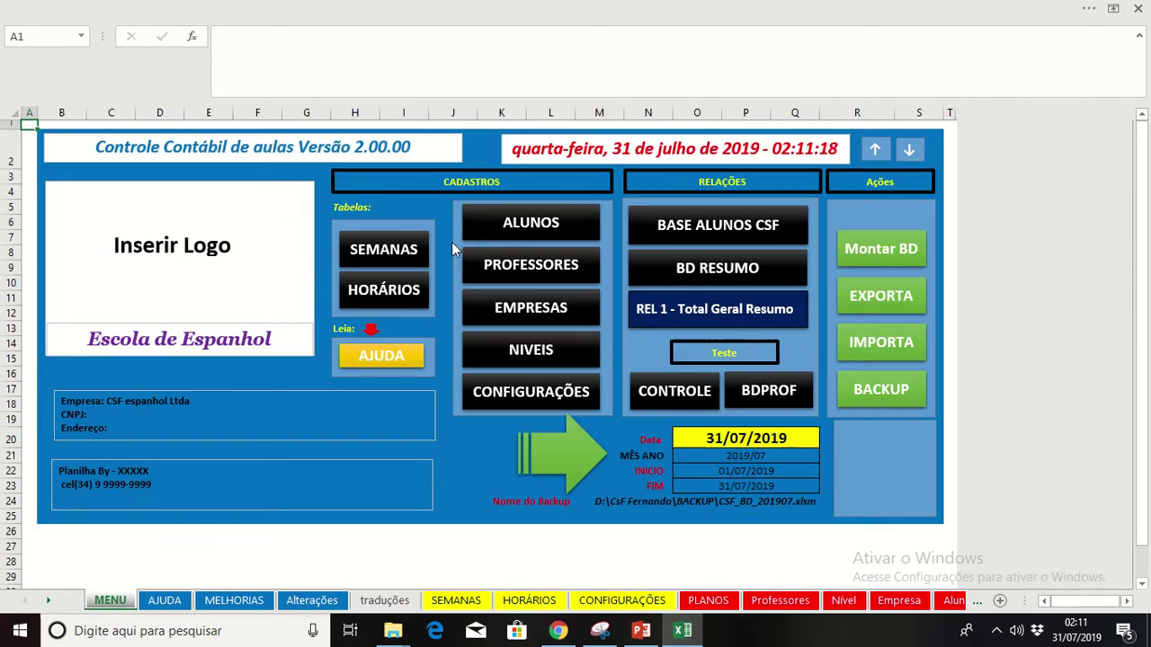
pyautogui.click(511, 262)
pyautogui.click(135, 154)
pyautogui.click(735, 233)
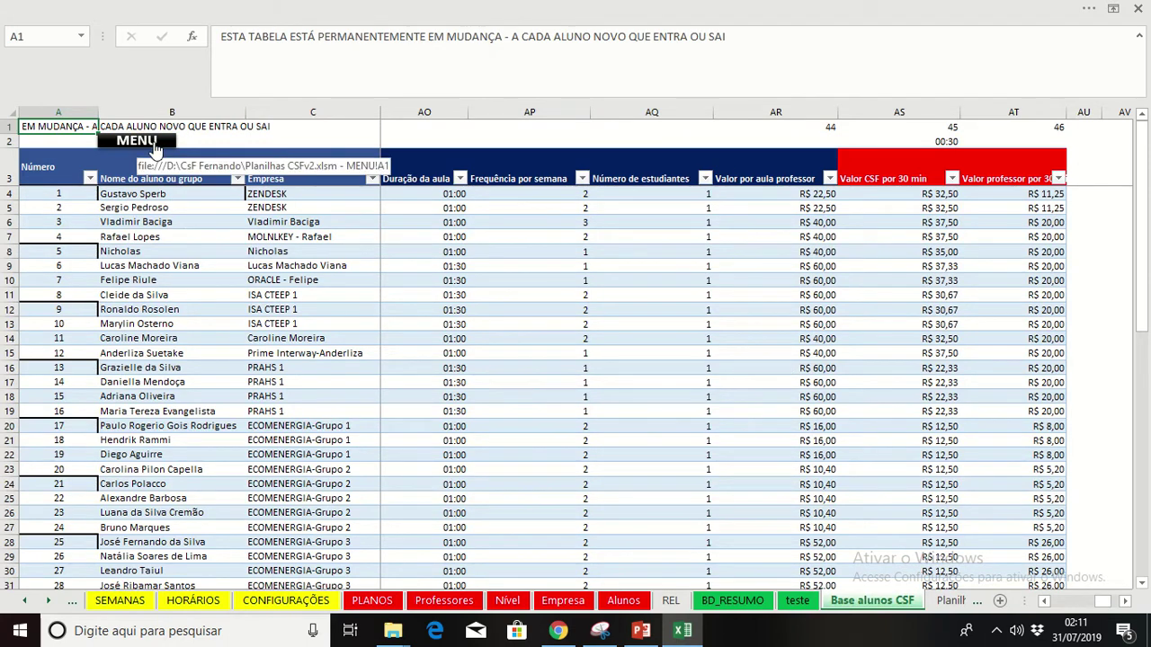
# Return to the MENU sheet and set the Data cell (O20) to 31/08/2019
pyautogui.click(154, 143)
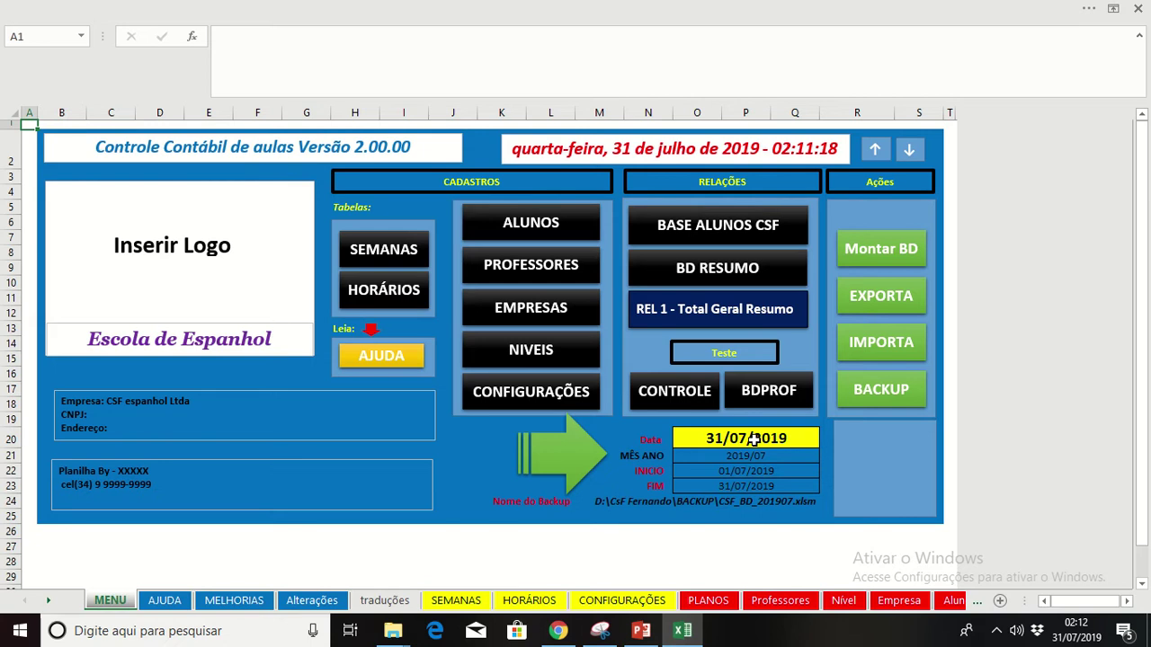
pyautogui.doubleClick(716, 440)
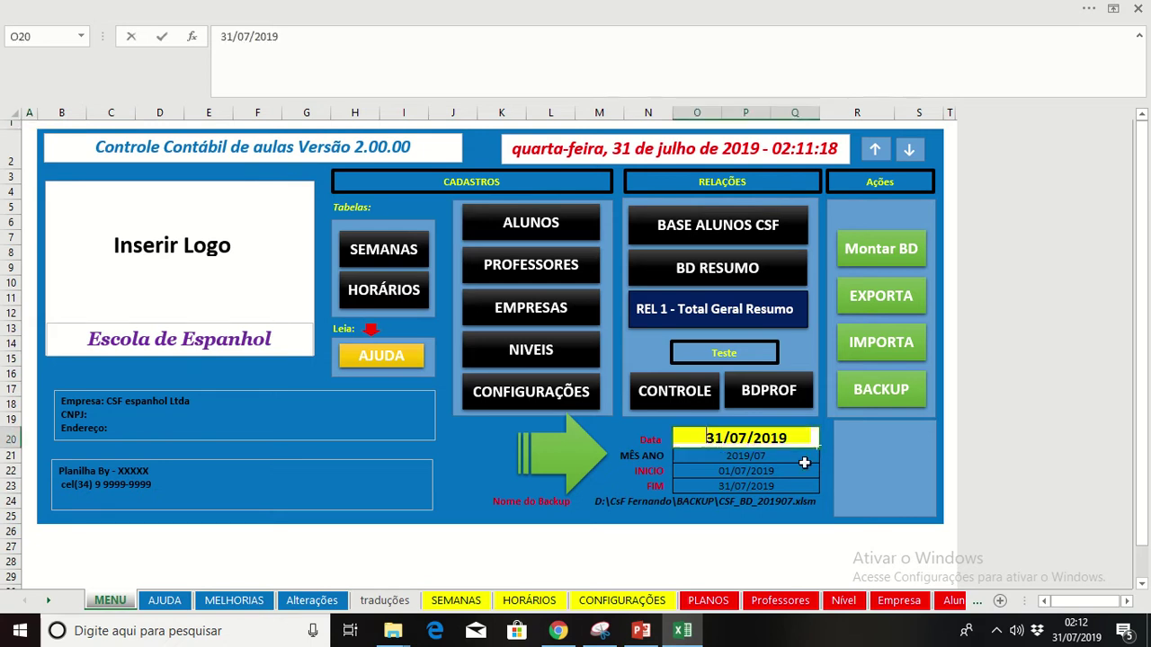
pyautogui.write('31/')
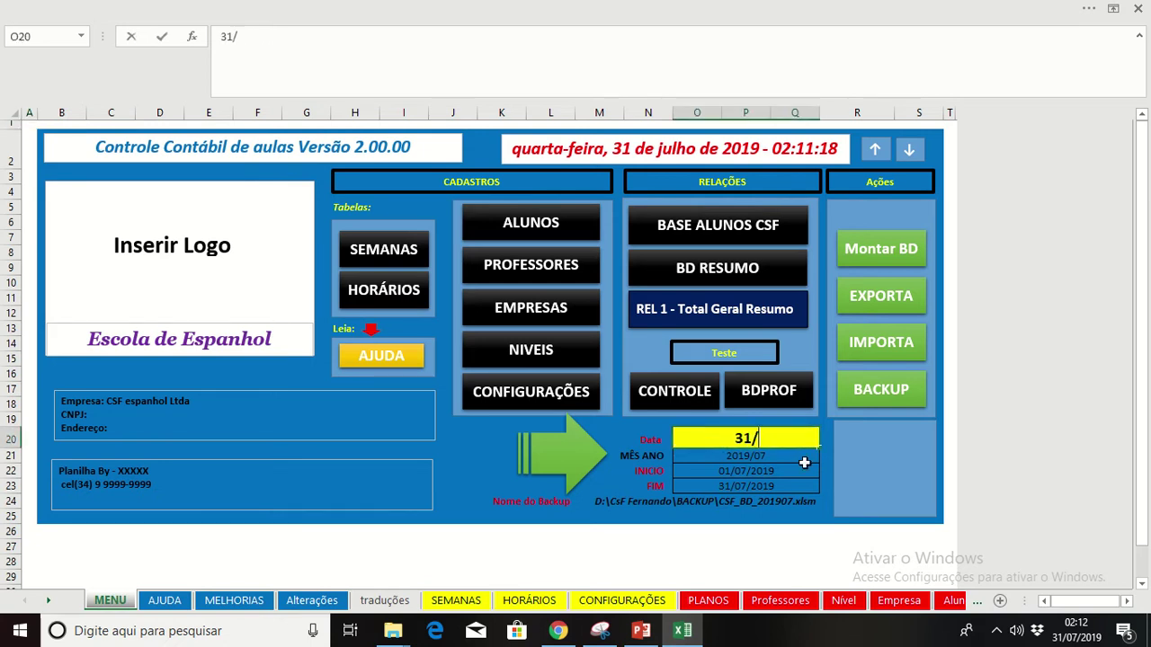
pyautogui.write('08/2-01')
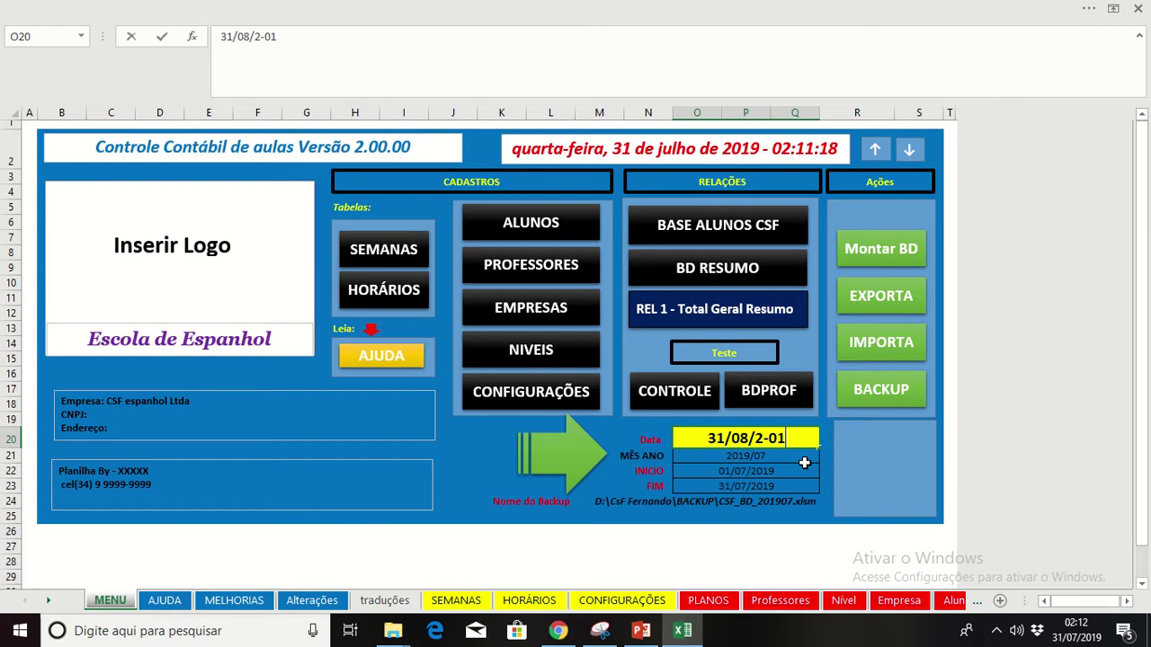
pyautogui.press('BackSpace')
pyautogui.press('BackSpace')
pyautogui.press('BackSpace')
pyautogui.write('019')
pyautogui.press('Return')
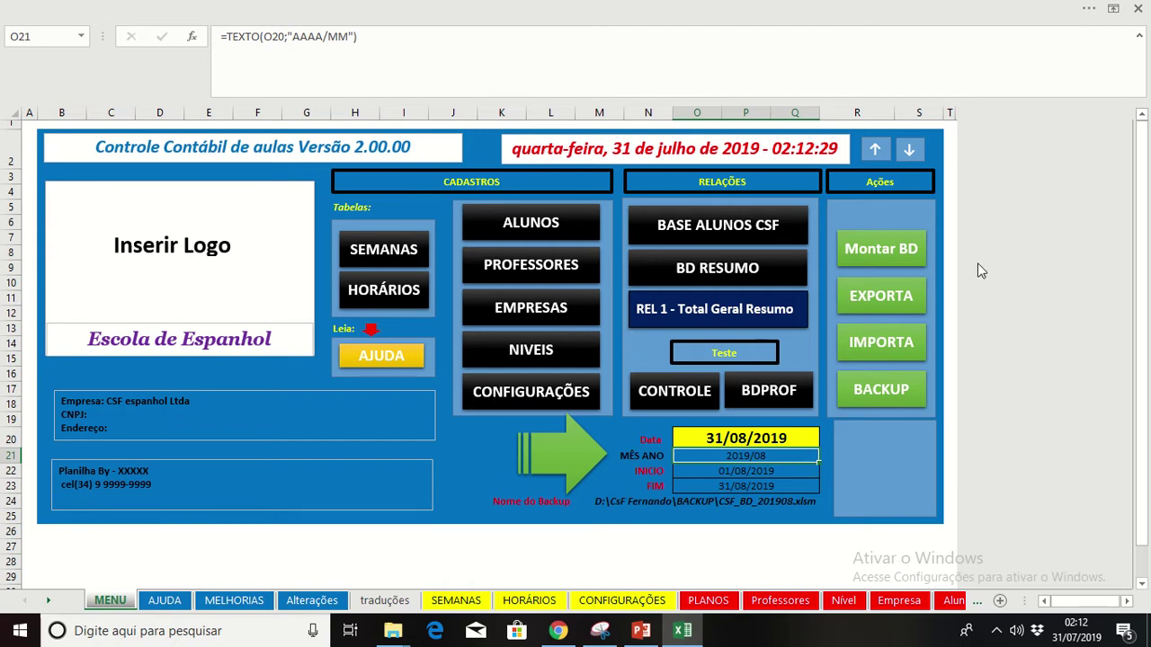
# Build the month's database with Montar BD and open the BD RESUMO sheet
pyautogui.click(915, 257)
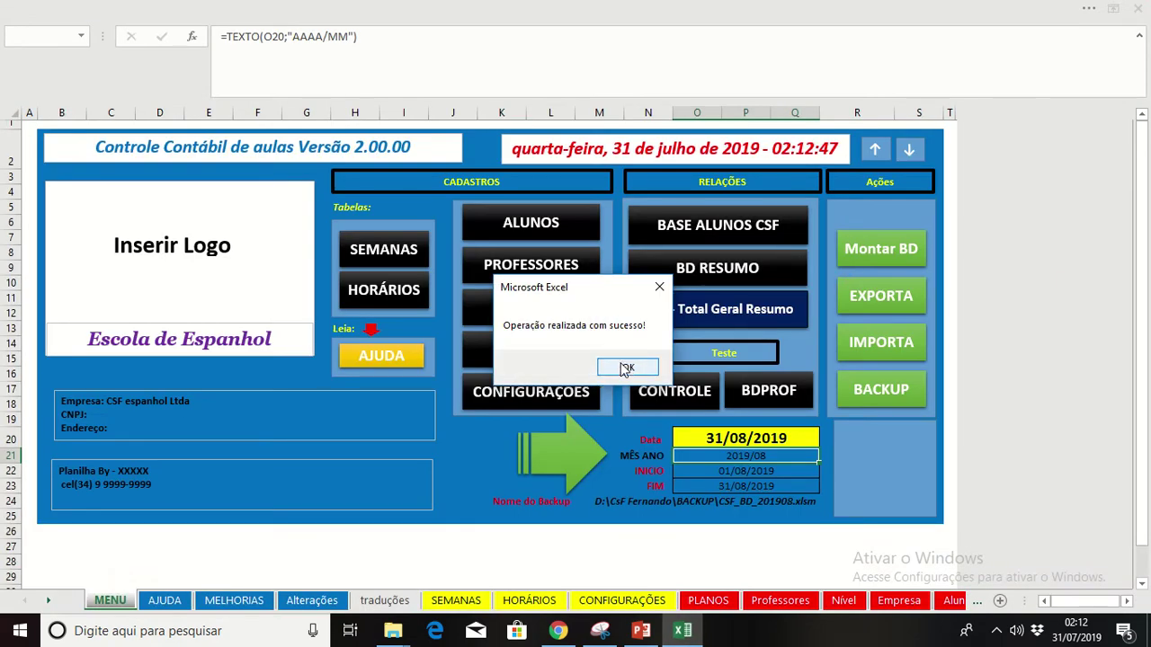
pyautogui.click(627, 369)
pyautogui.click(740, 265)
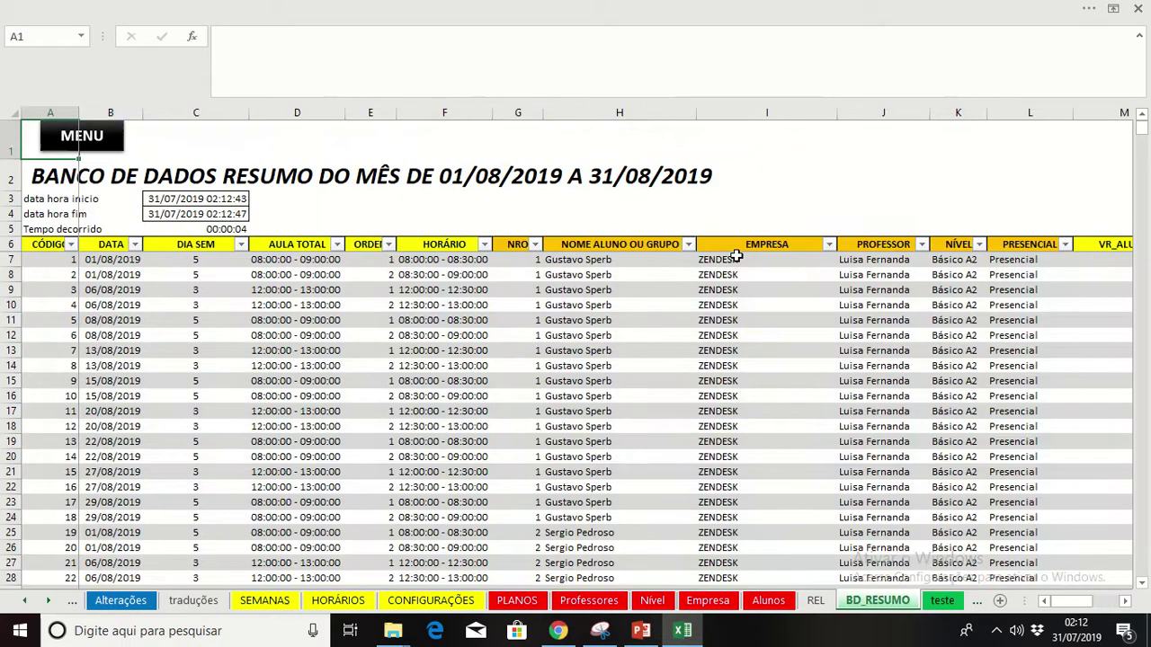
# Check the first and last records in BD_RESUMO and the teacher list on PROFESSORES, returning to MENU after each
pyautogui.click(133, 272)
pyautogui.press('Left')
pyautogui.press('Up')
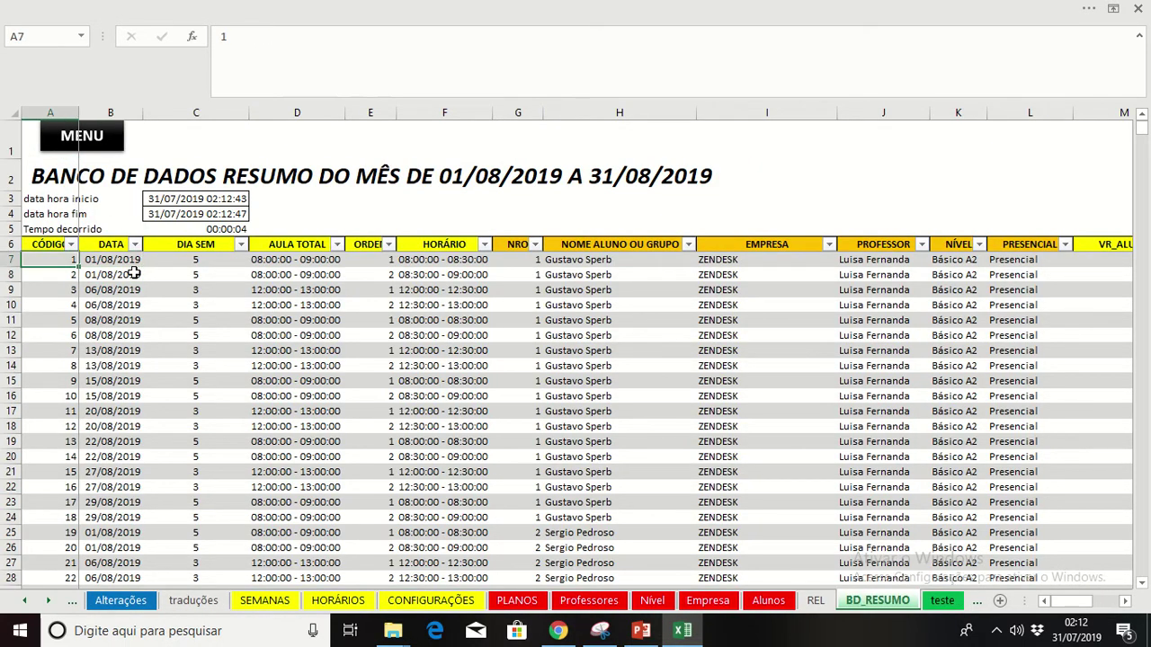
pyautogui.hotkey('ctrl', 'Down')
pyautogui.hotkey('ctrl', 'Up')
pyautogui.press('Down')
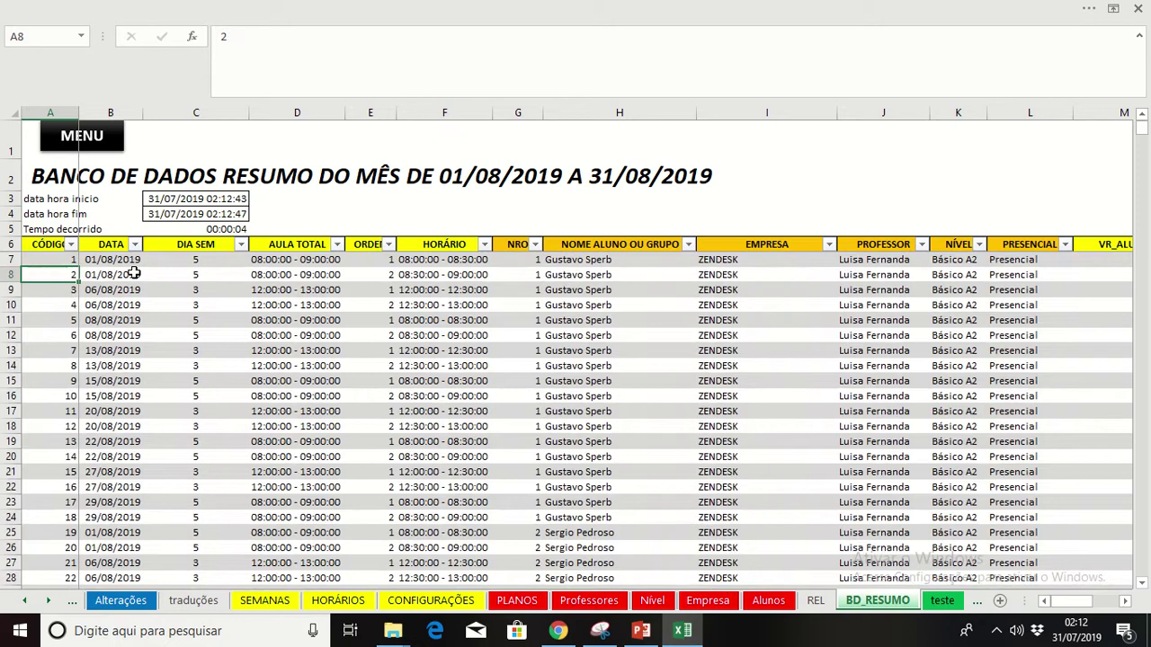
pyautogui.press('Right')
pyautogui.press('Up')
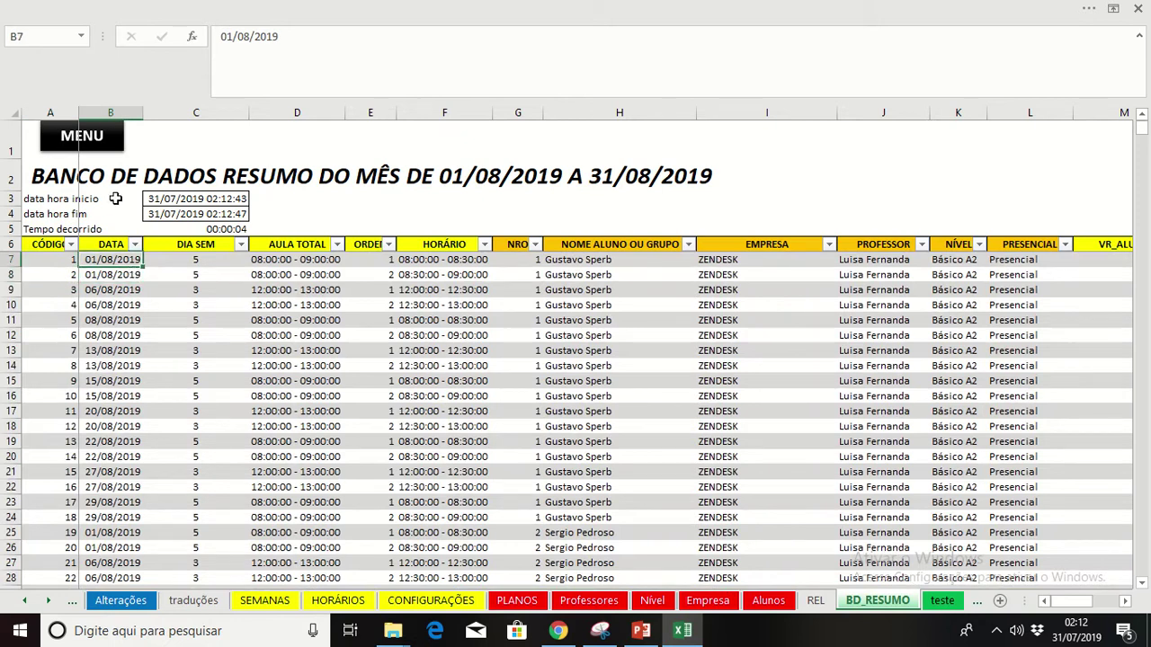
pyautogui.click(117, 137)
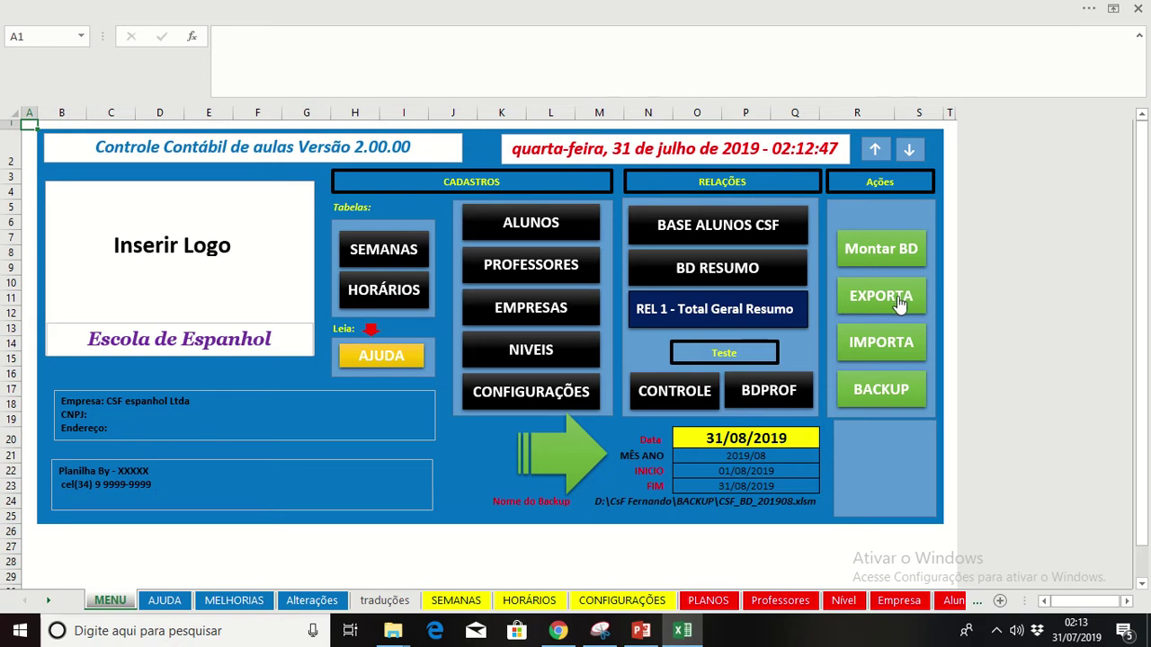
pyautogui.click(556, 267)
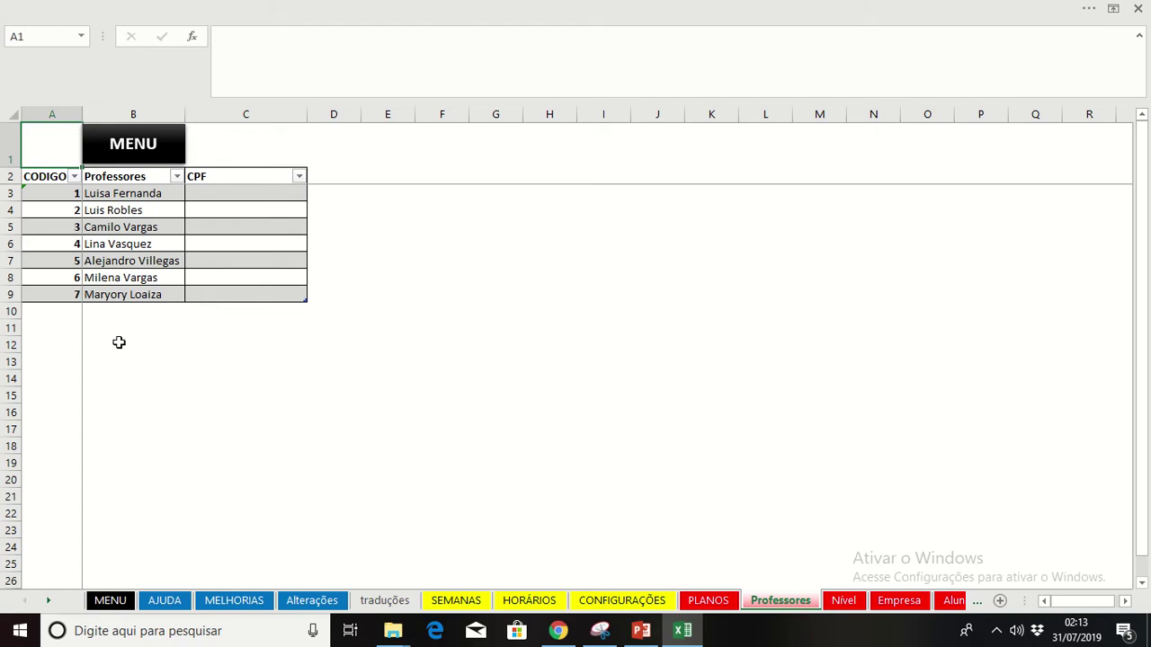
pyautogui.click(153, 140)
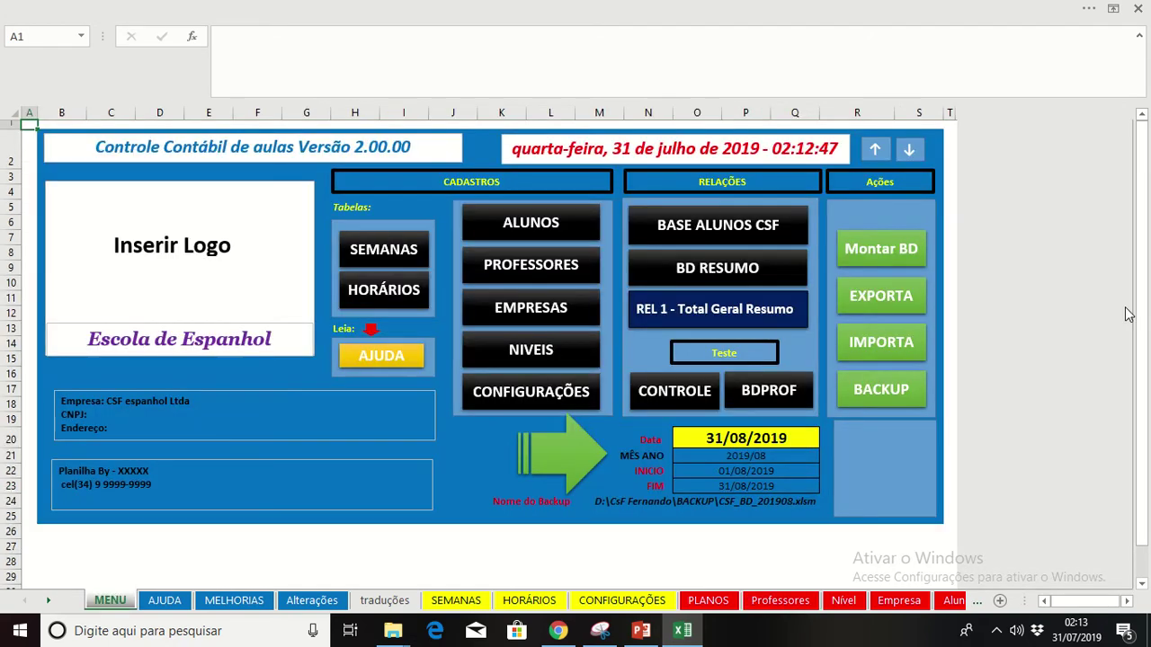
# Export the teachers' workbooks with EXPORTA, agreeing to replace the existing data each time
pyautogui.click(889, 301)
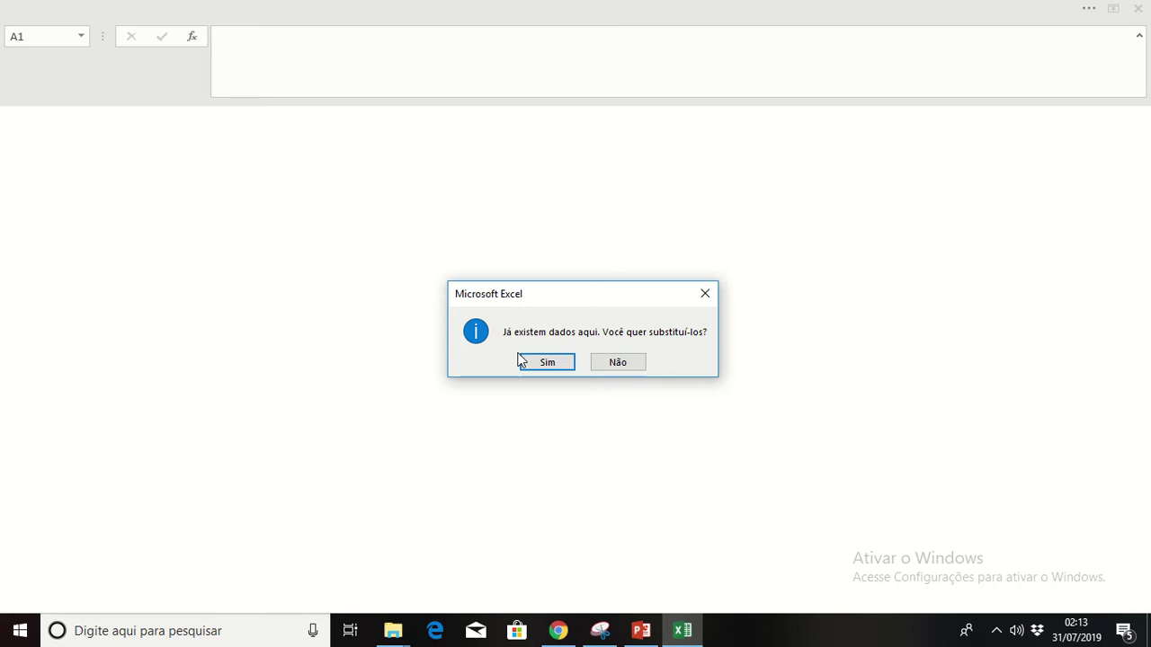
pyautogui.click(527, 364)
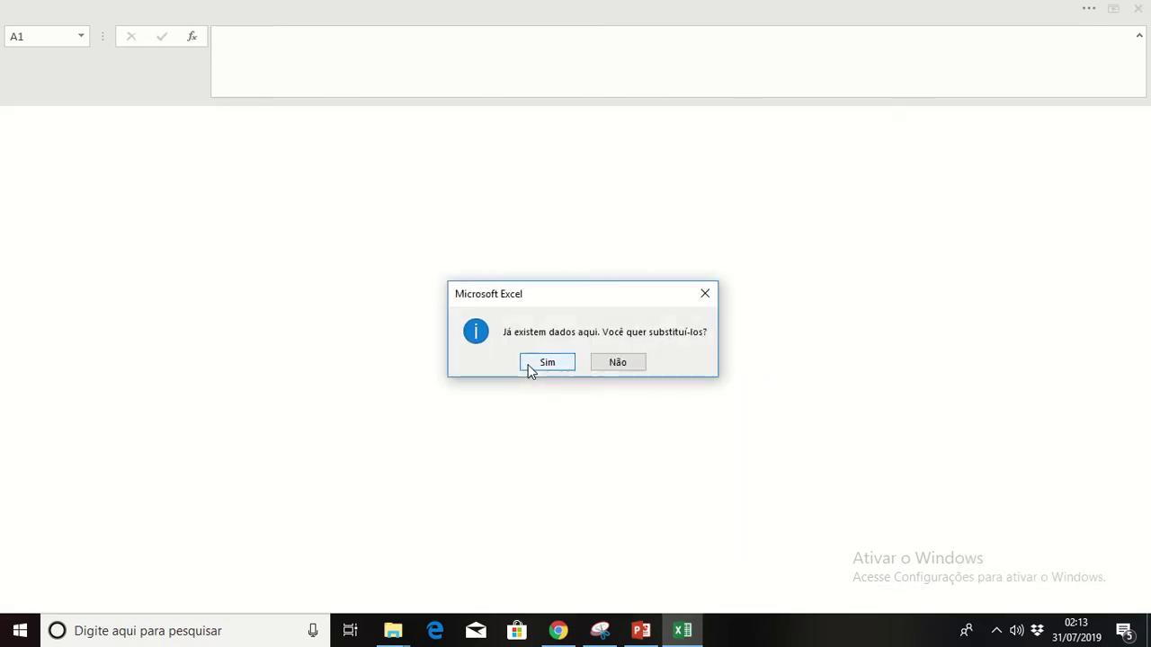
pyautogui.click(528, 364)
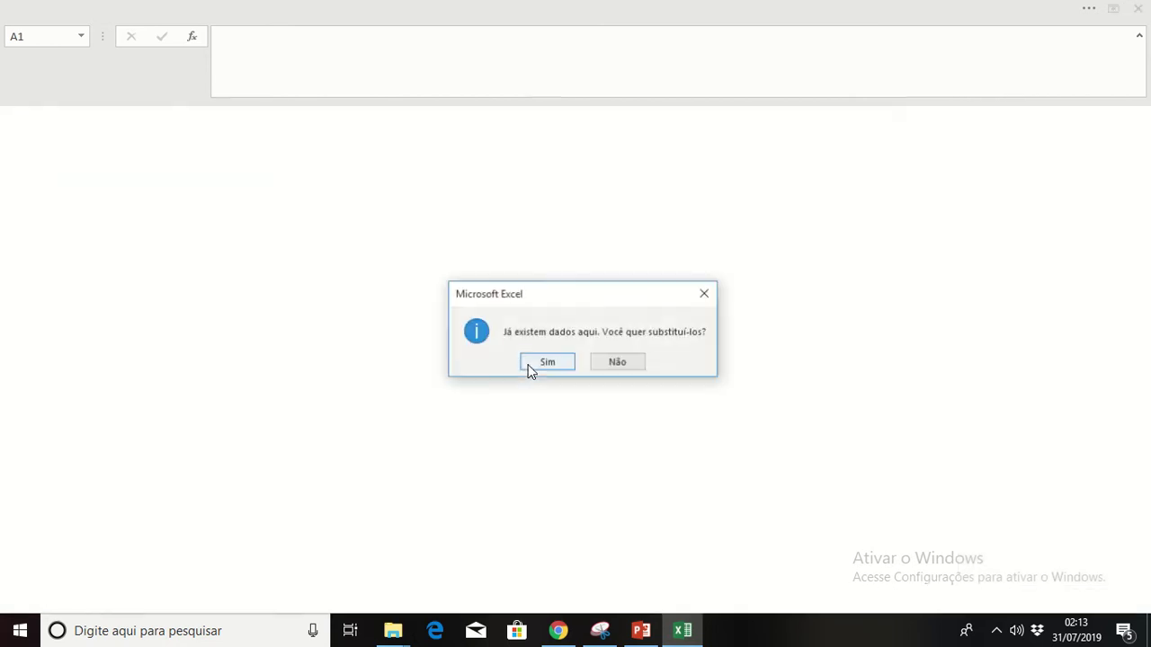
pyautogui.click(528, 364)
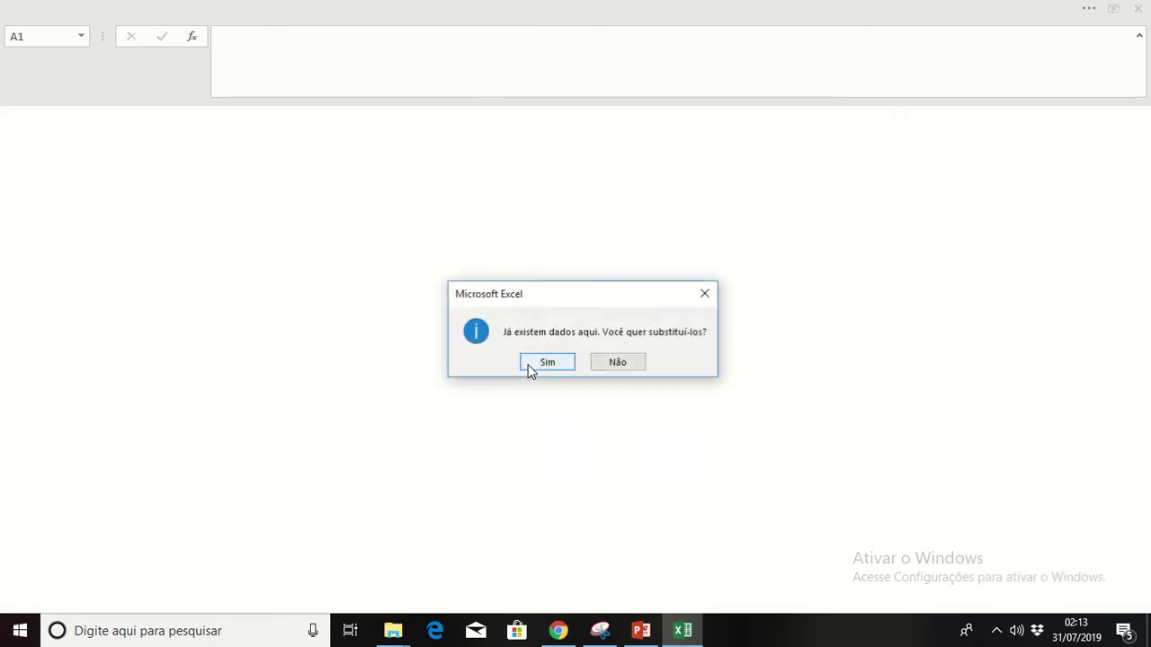
pyautogui.click(528, 364)
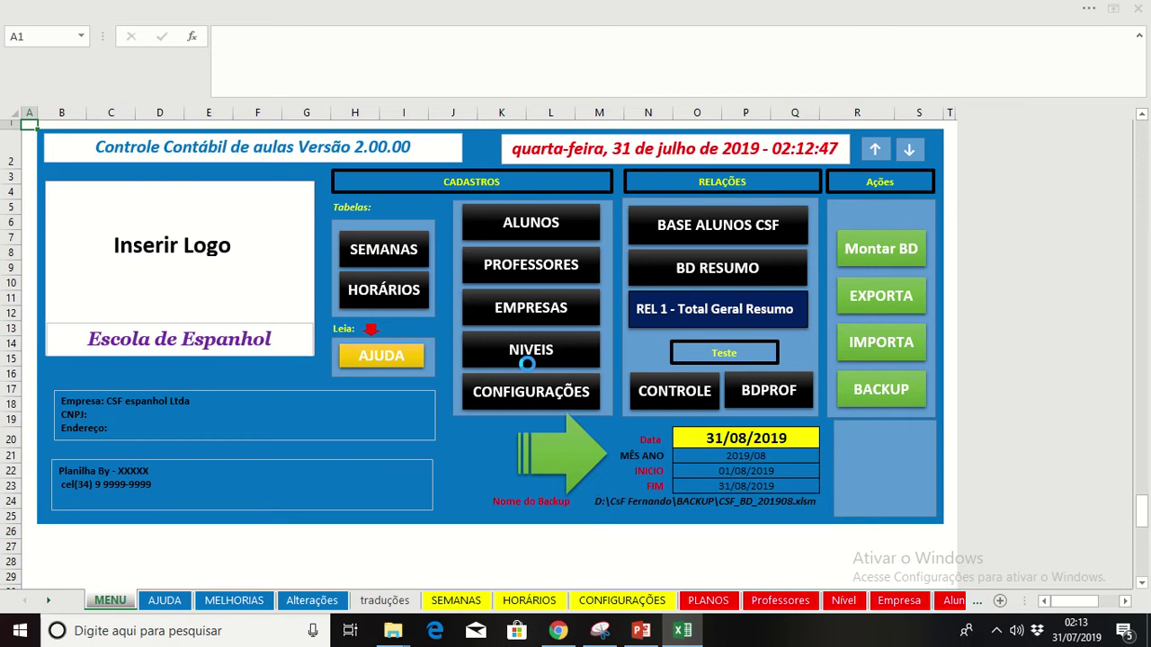
pyautogui.click(528, 364)
pyautogui.click(528, 365)
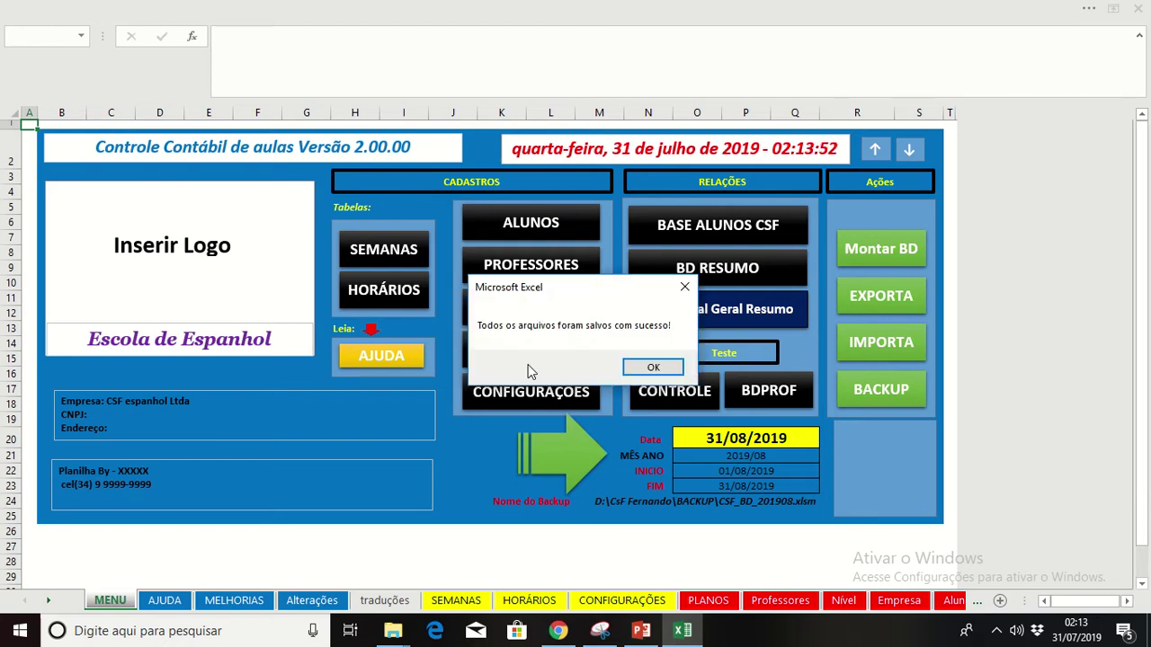
pyautogui.click(664, 370)
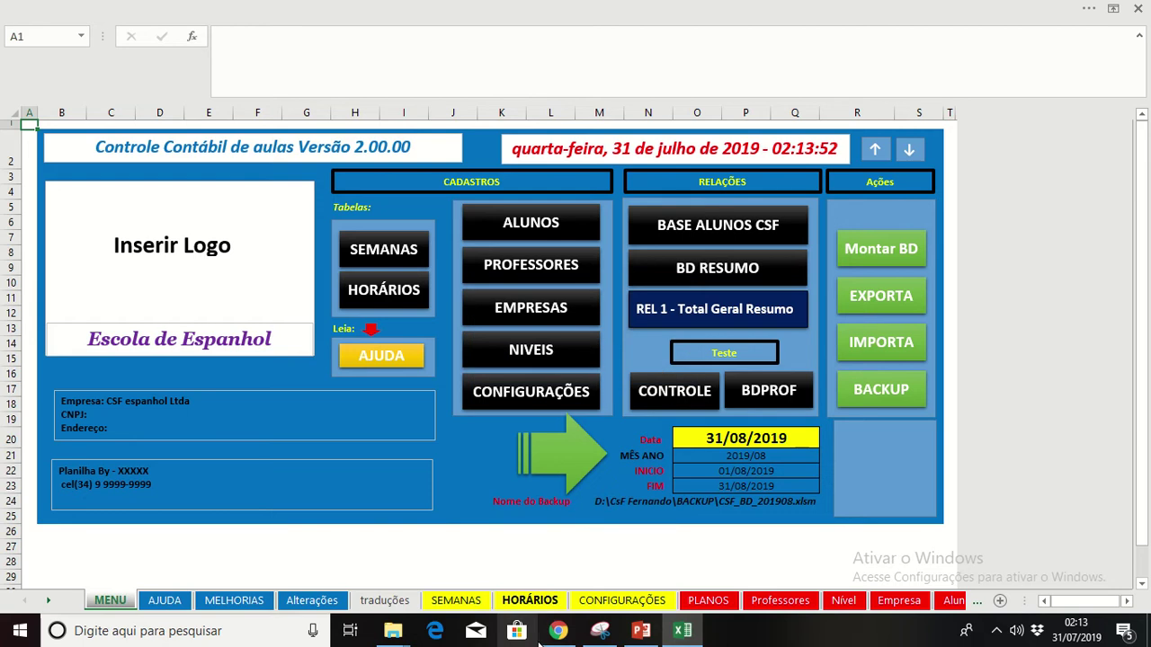
# Switch to the CsF Fernando folder in File Explorer and open its BD\2019\08 subfolder
pyautogui.moveTo(393, 629)
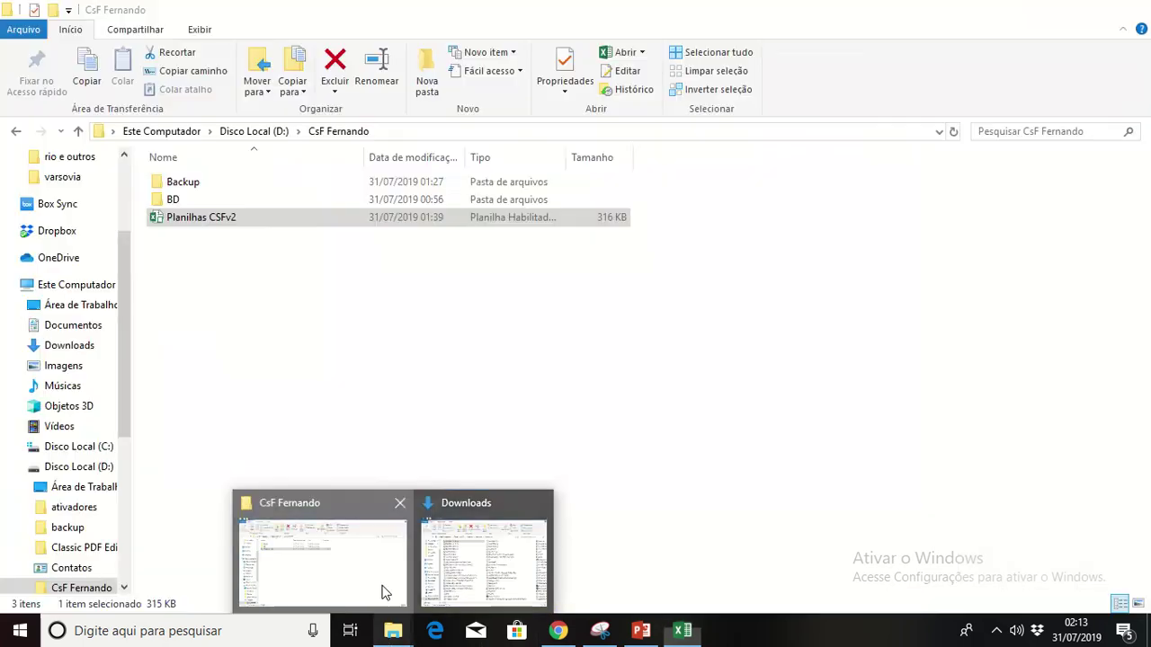
pyautogui.click(382, 592)
pyautogui.doubleClick(296, 202)
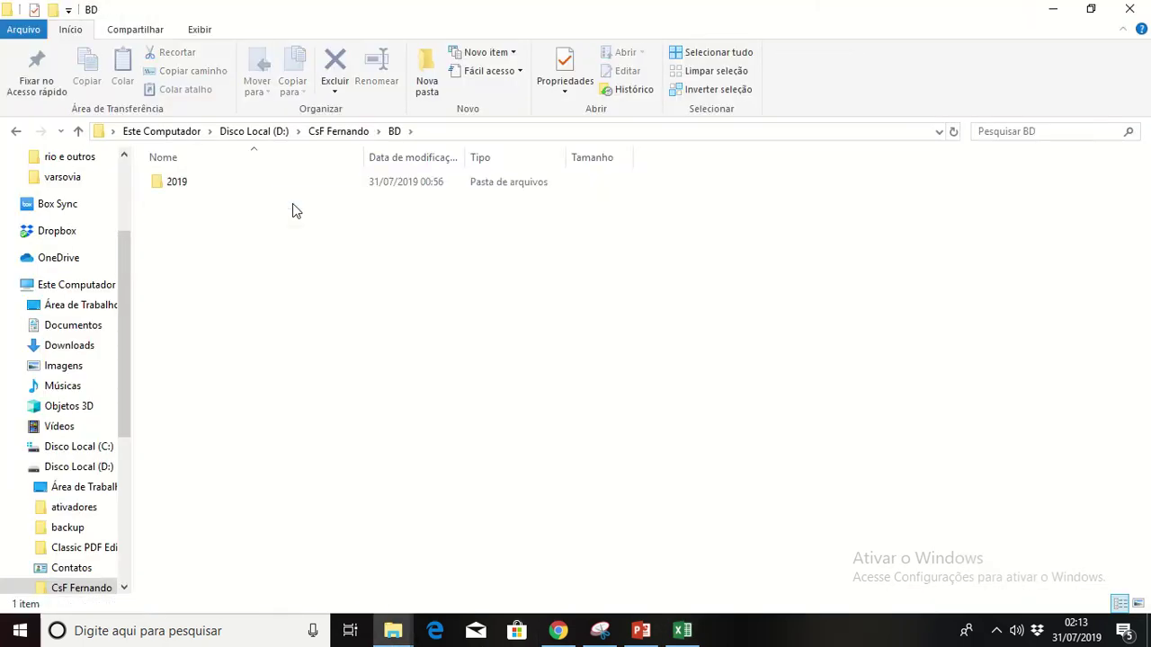
pyautogui.press('Down')
pyautogui.press('Return')
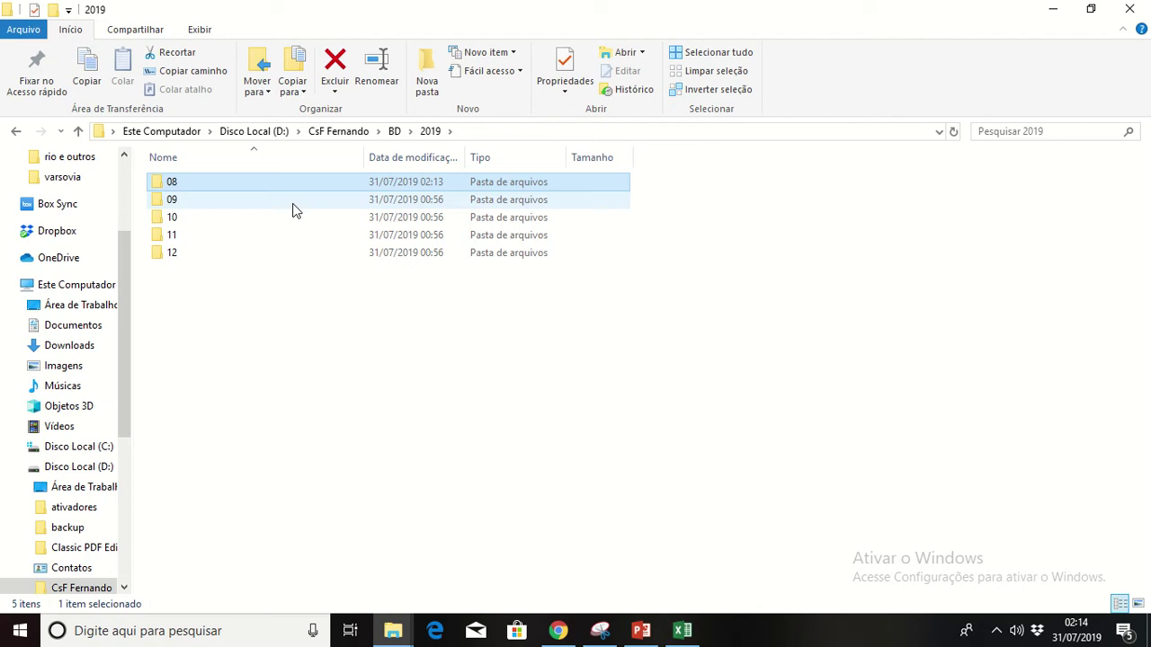
pyautogui.press('Return')
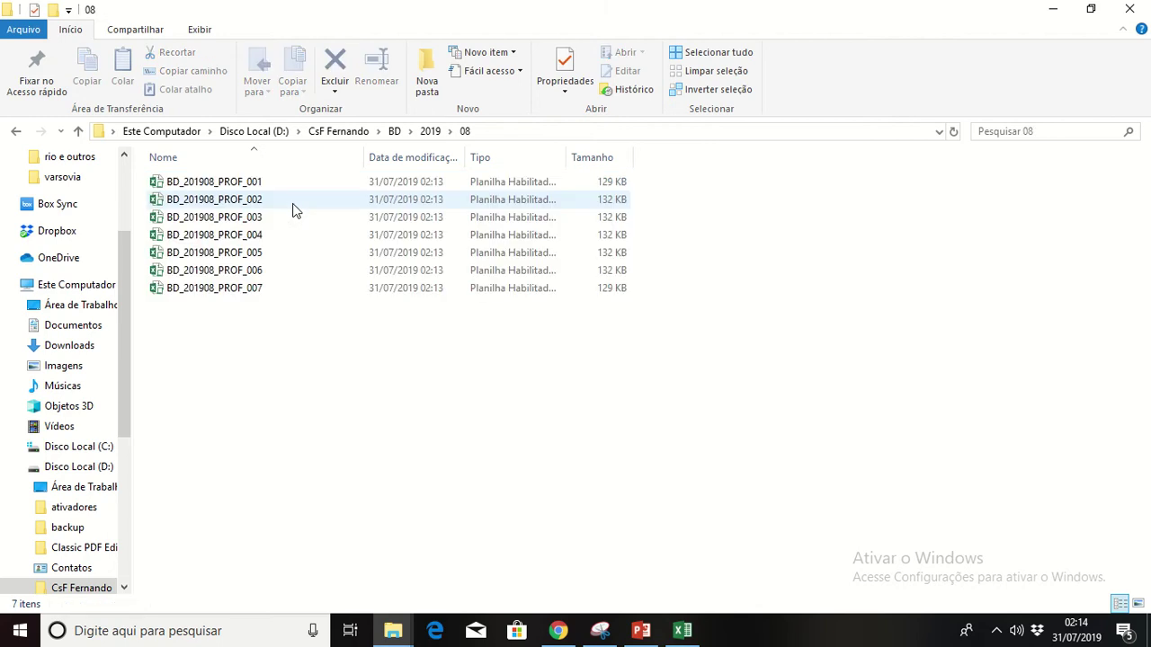
# Examine the exported teacher workbooks in the 08 folder, from BD_201908_PROF_001 to BD_201908_PROF_007
pyautogui.click(275, 185)
pyautogui.keyDown('shift'); pyautogui.click(277, 196); pyautogui.keyUp('shift')
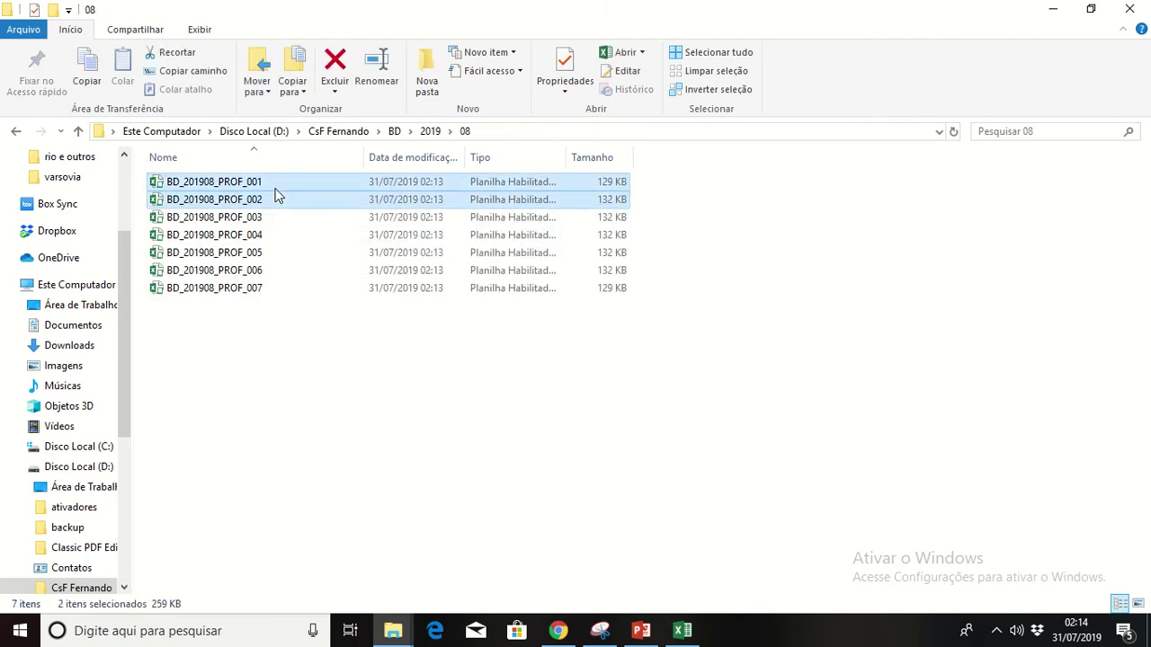
pyautogui.hotkey('shift', 'Down')
pyautogui.hotkey('shift', 'Down')
pyautogui.hotkey('shift', 'Down')
pyautogui.hotkey('shift', 'Down')
pyautogui.hotkey('shift', 'Down')
pyautogui.press('Up')
pyautogui.press('Up')
pyautogui.press('Home')
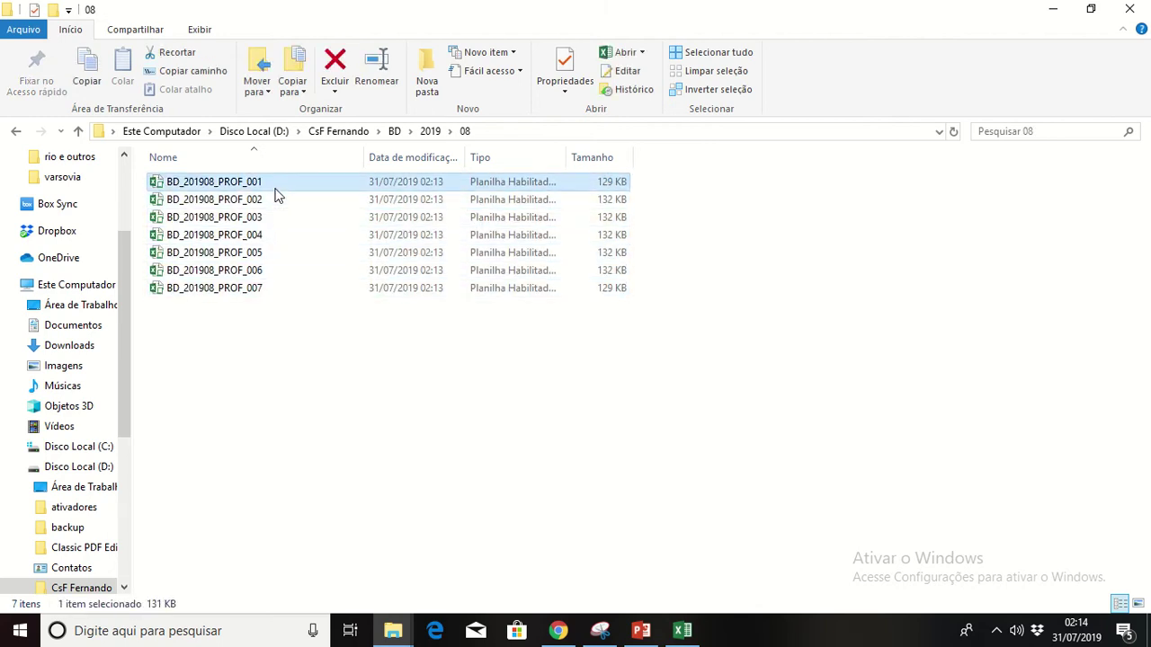
# Open BD_201908_PROF_001, comment out the ActiveWorkbook.Sheets("MENU").Select line in Workbook_Open and close the code editor
pyautogui.doubleClick(377, 183)
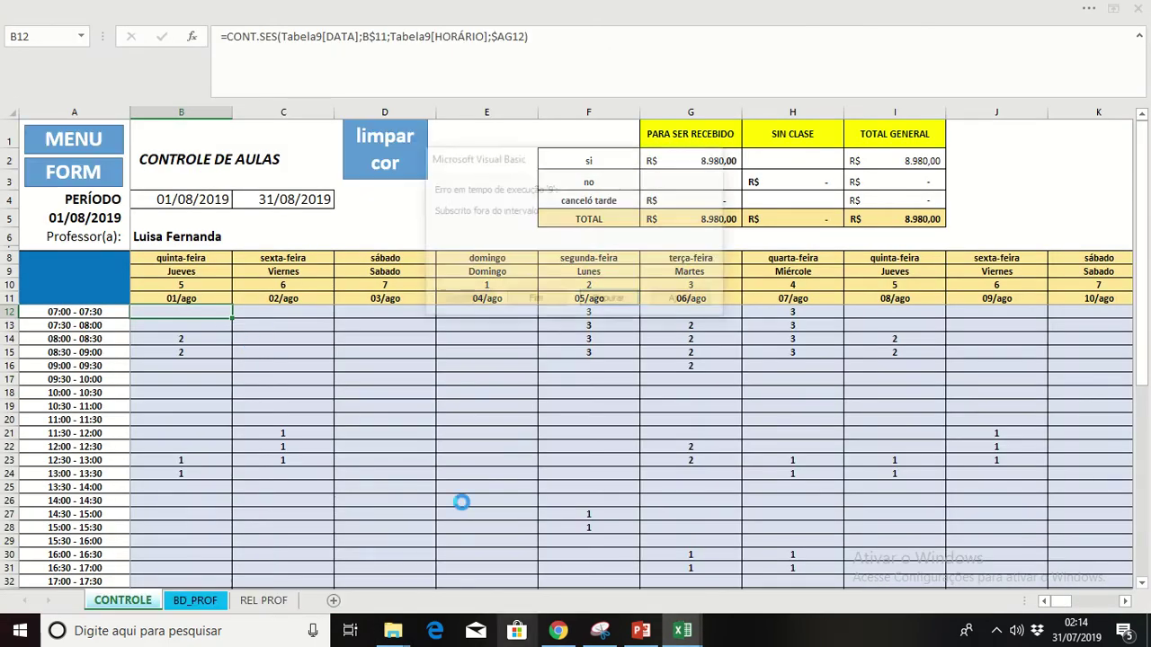
pyautogui.click(632, 306)
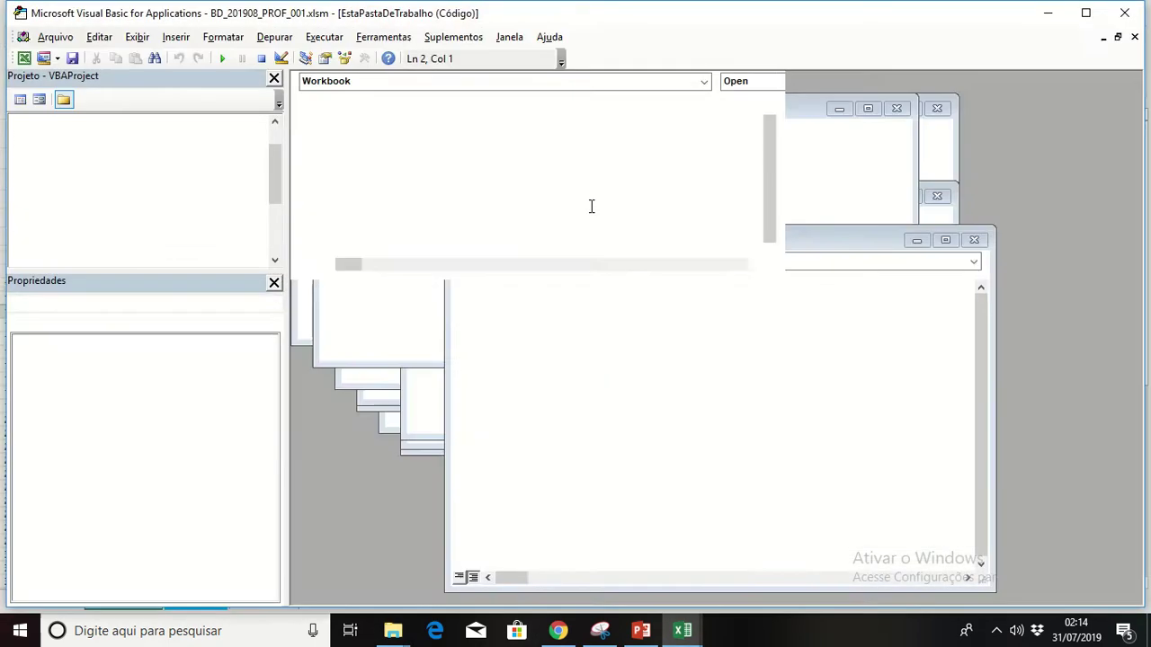
pyautogui.write("'")
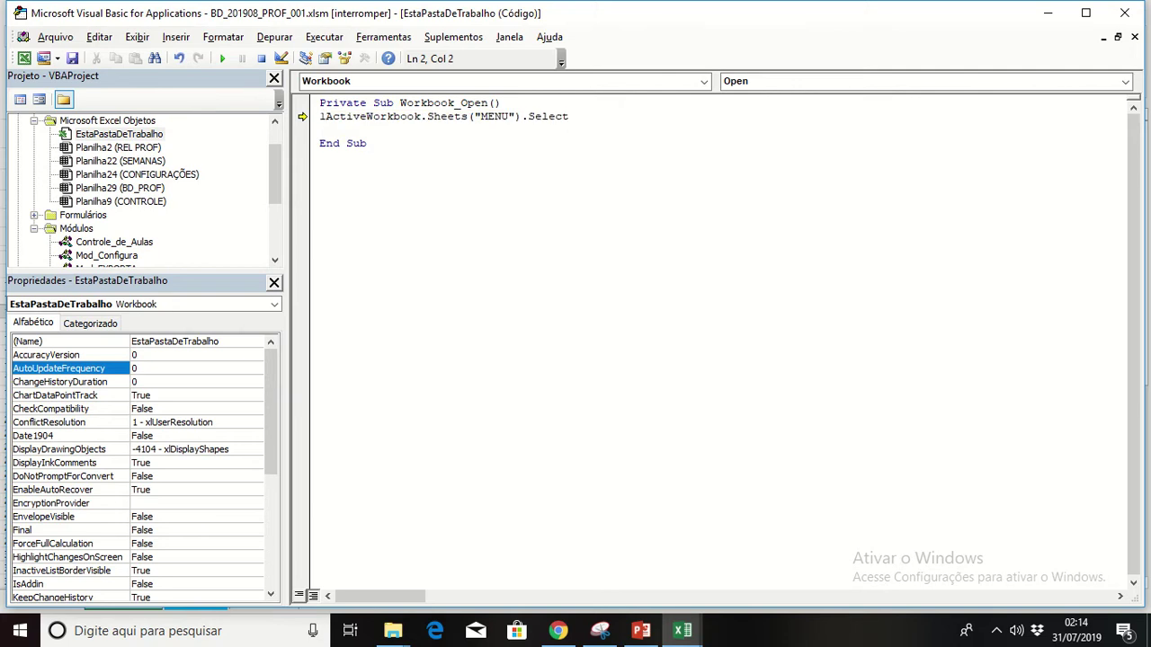
pyautogui.click(1124, 13)
pyautogui.click(518, 376)
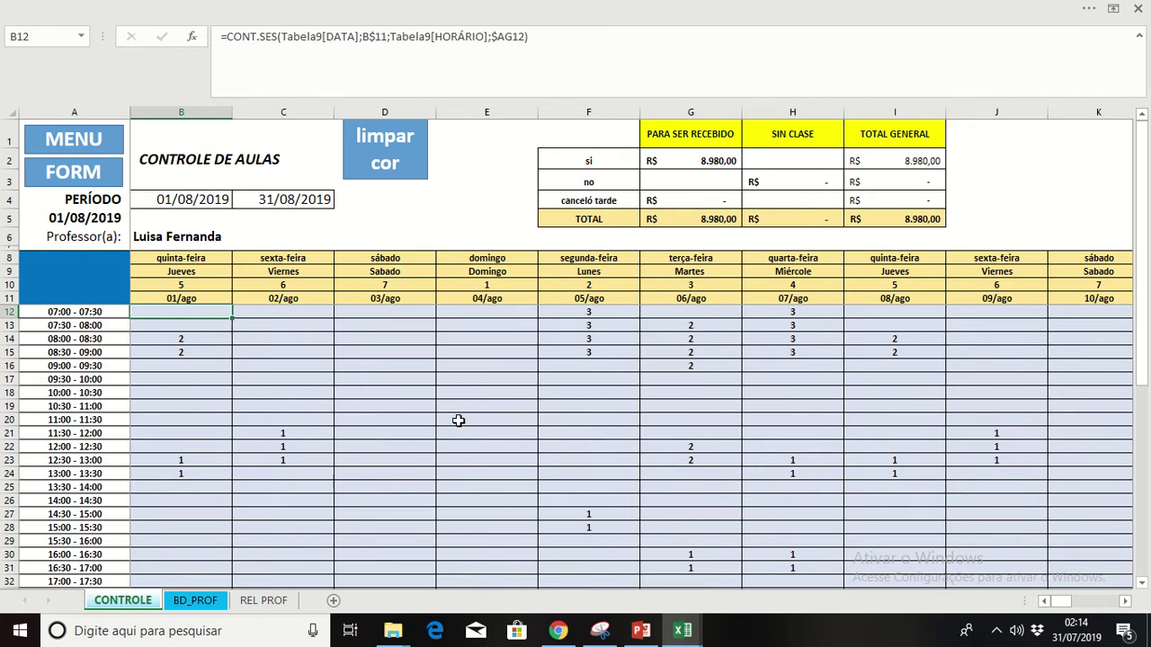
# Switch to the Planilhas CSFv2 workbook and check the codes of the first three teachers on the PROFESSORES sheet
pyautogui.hotkey('alt', 'Tab')
pyautogui.click(575, 263)
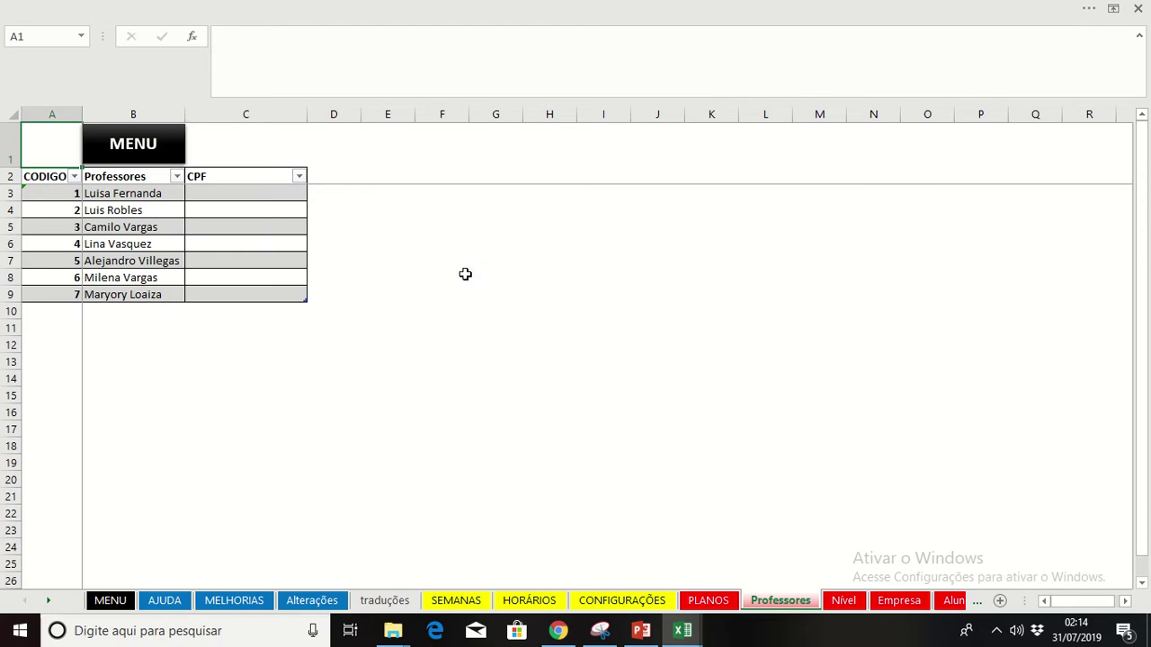
pyautogui.click(131, 194)
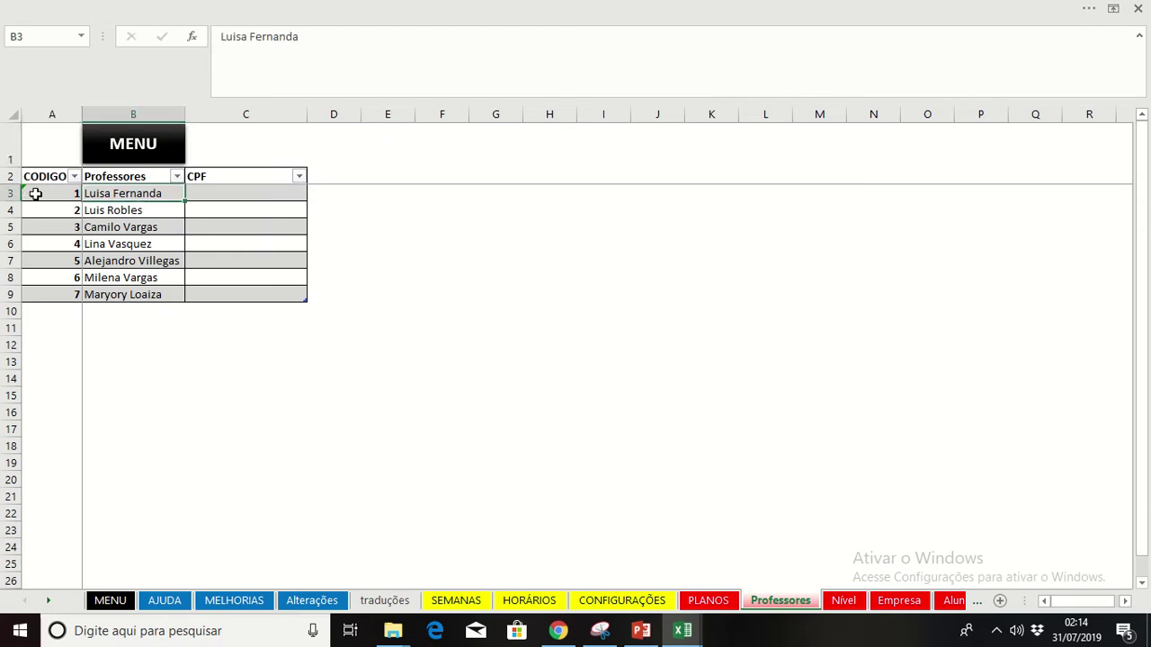
pyautogui.click(35, 194)
pyautogui.click(52, 207)
pyautogui.click(95, 204)
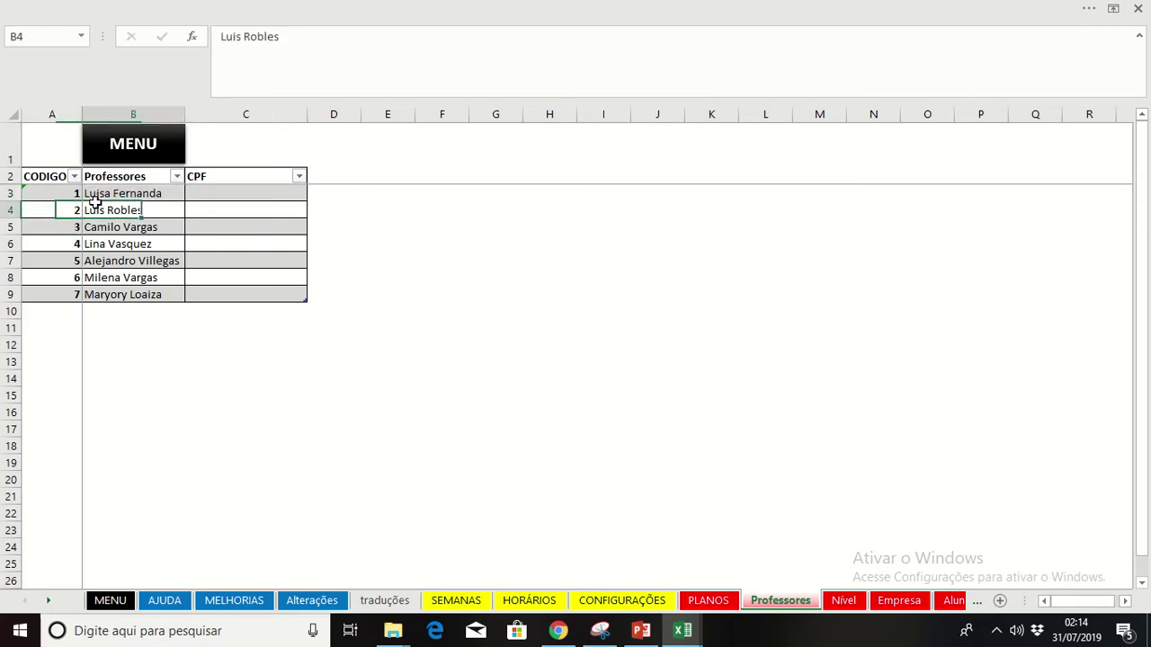
pyautogui.click(140, 226)
pyautogui.click(75, 227)
# Switch back to BD_201908_PROF_001 and look across the August class schedule on the CONTROLE sheet
pyautogui.hotkey('alt', 'Tab')
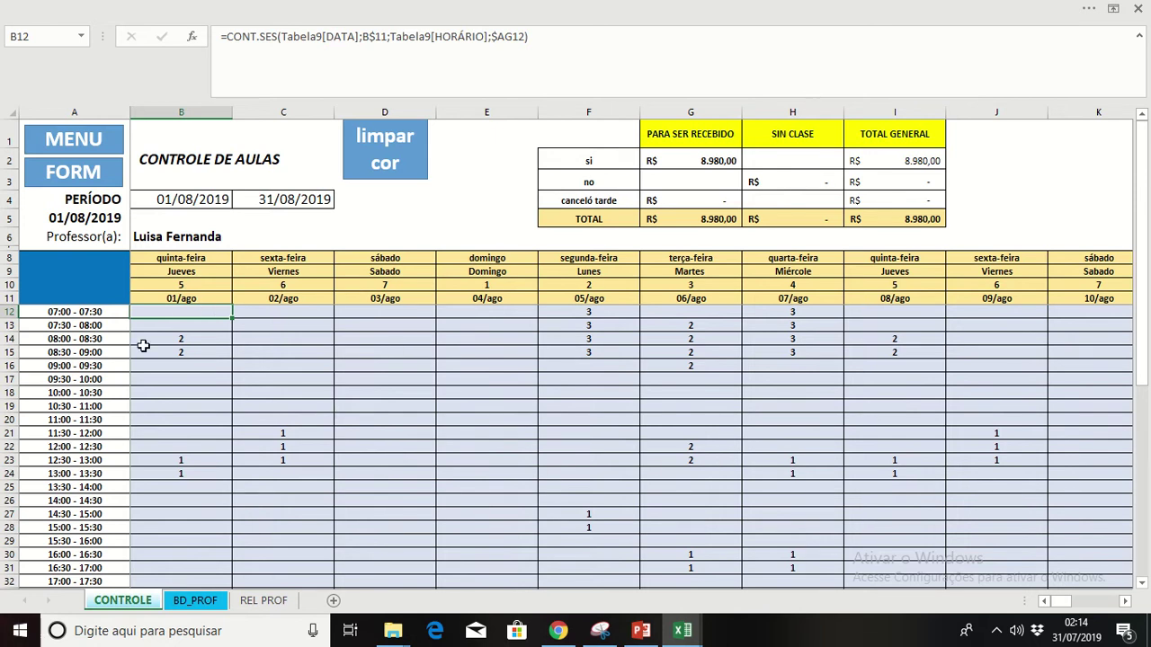
pyautogui.press('Down')
pyautogui.press('Right')
pyautogui.press('Right')
pyautogui.press('Right')
pyautogui.press('Right')
pyautogui.press('Right')
pyautogui.press('Right')
pyautogui.press('Right')
pyautogui.press('Right')
pyautogui.press('Right')
pyautogui.press('Right')
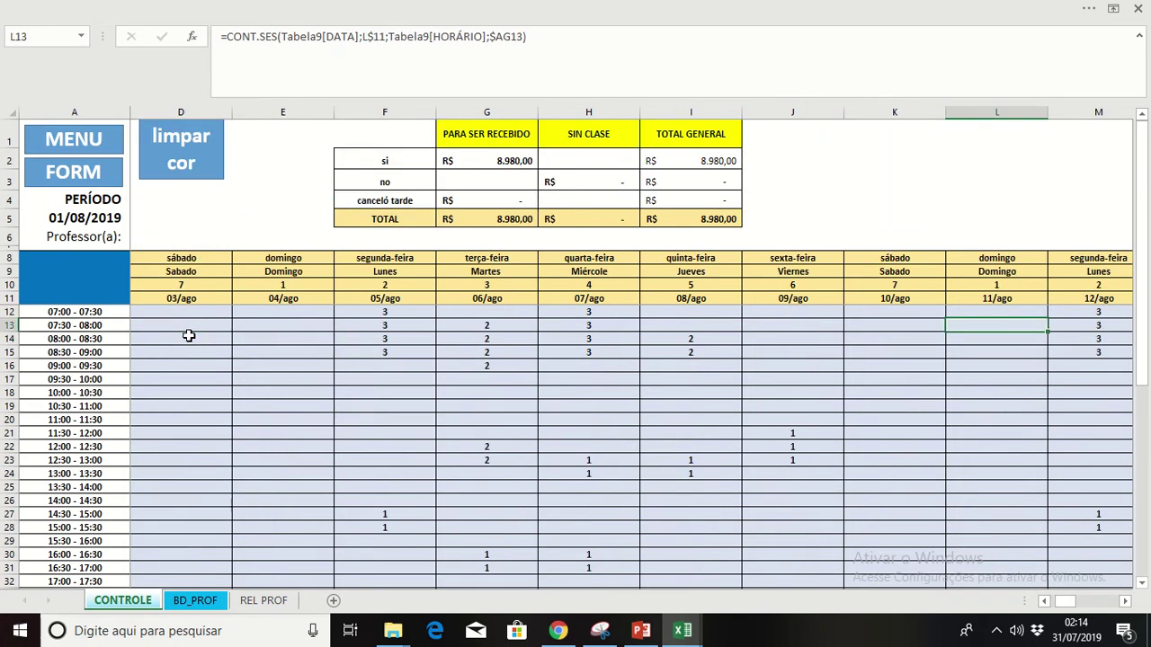
# Return to the start of the CONTROLE schedule and examine the early-morning slots of 01/ago and 02/ago
pyautogui.press('Up')
pyautogui.press('Up')
pyautogui.press('Up')
pyautogui.press('Up')
pyautogui.press('Left')
pyautogui.press('Left')
pyautogui.press('Left')
pyautogui.press('Left')
pyautogui.press('Left')
pyautogui.press('Left')
pyautogui.press('Left')
pyautogui.press('Left')
pyautogui.press('Left')
pyautogui.press('Left')
pyautogui.press('Left')
pyautogui.press('Down')
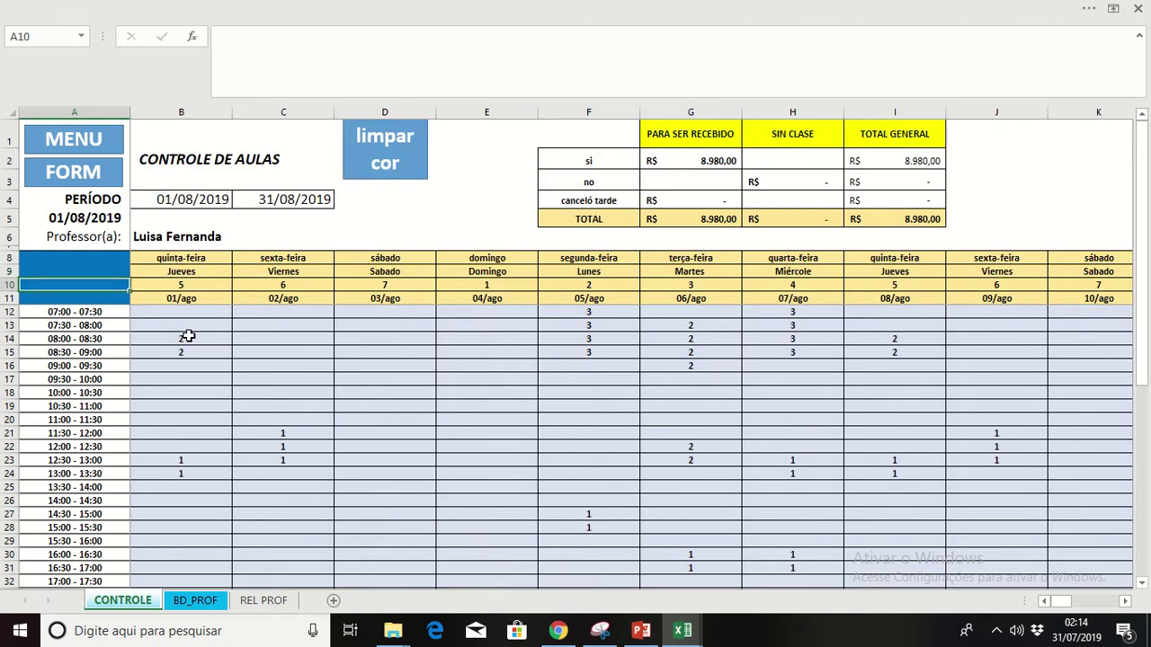
pyautogui.press('Right')
pyautogui.press('Down')
pyautogui.press('Down')
pyautogui.press('Down')
pyautogui.press('Down')
pyautogui.press('Up')
pyautogui.press('Down')
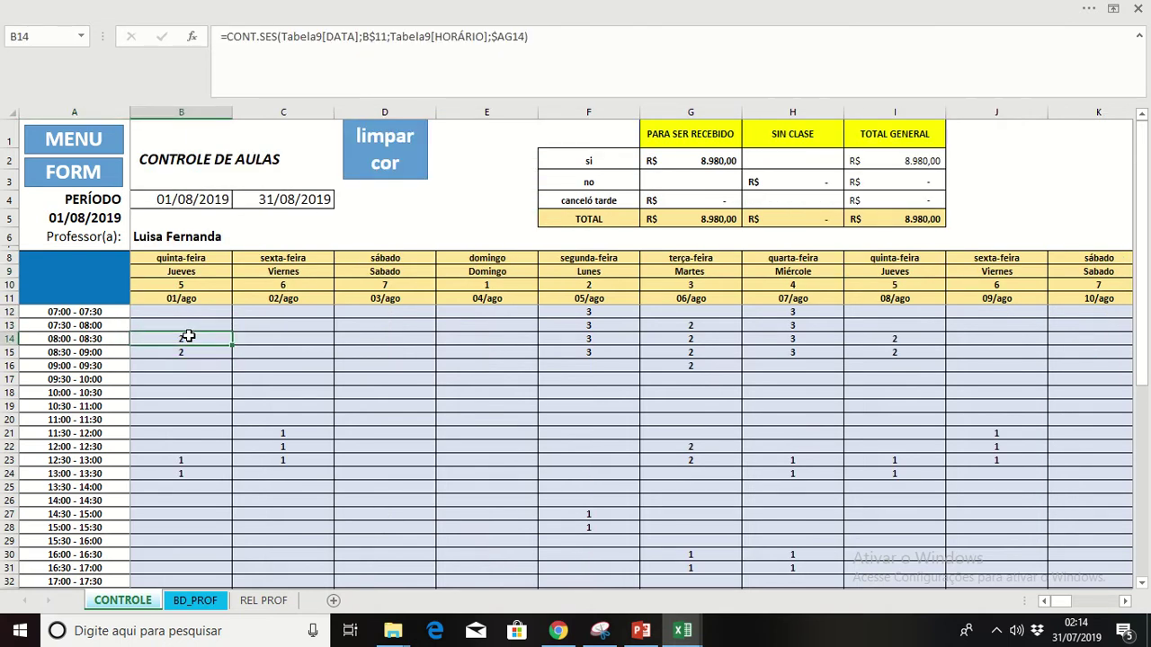
pyautogui.press('Right')
pyautogui.press('Up')
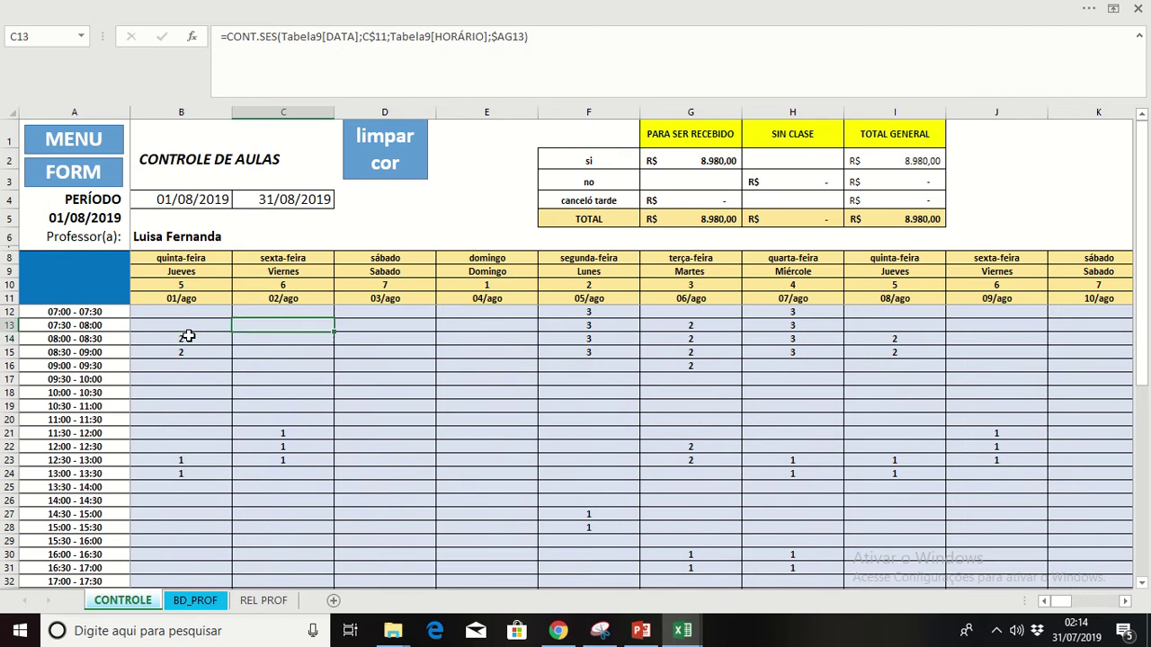
pyautogui.press('Left')
pyautogui.press('Down')
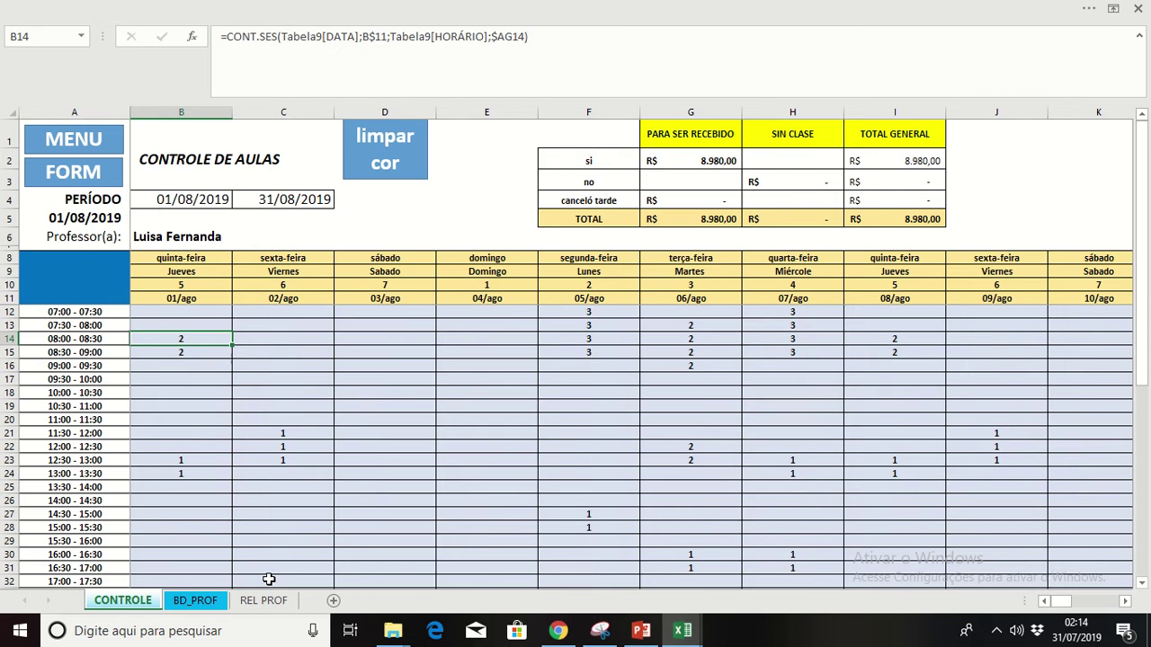
# In the Controle de Aulas form, change the 01/08/2019 class at 12:30 - 13:00 to "no" and close the form
pyautogui.press('Down')
pyautogui.press('Down')
pyautogui.press('Down')
pyautogui.press('Down')
pyautogui.press('Down')
pyautogui.press('Down')
pyautogui.press('Down')
pyautogui.press('Down')
pyautogui.press('Down')
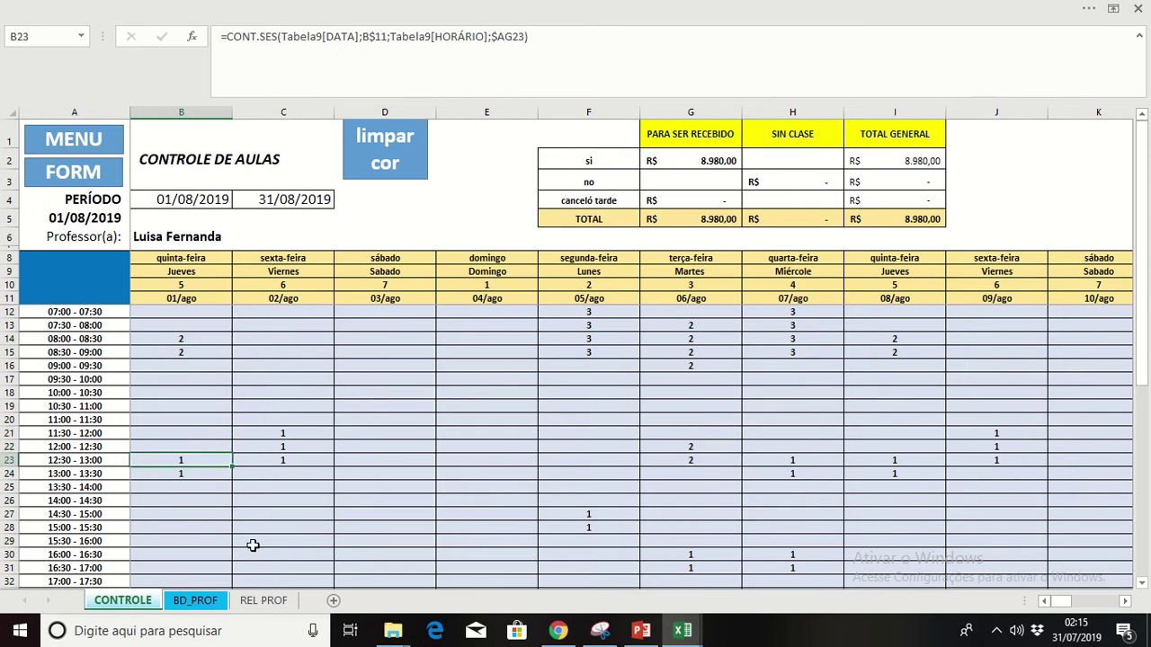
pyautogui.click(99, 184)
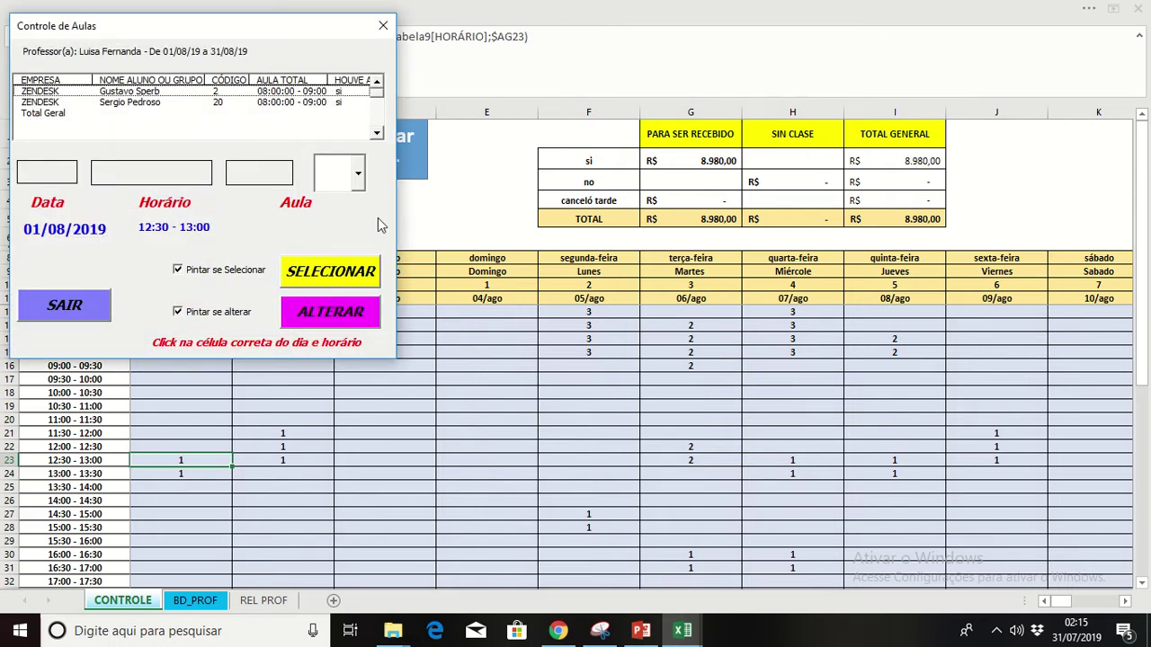
pyautogui.click(360, 284)
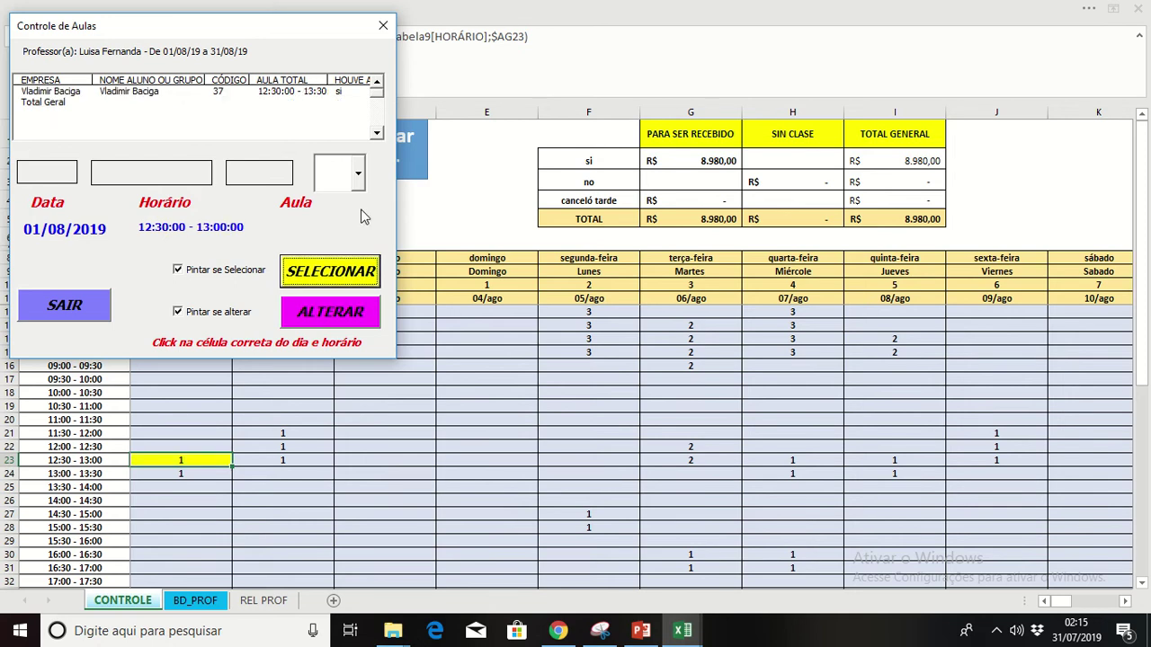
pyautogui.click(40, 91)
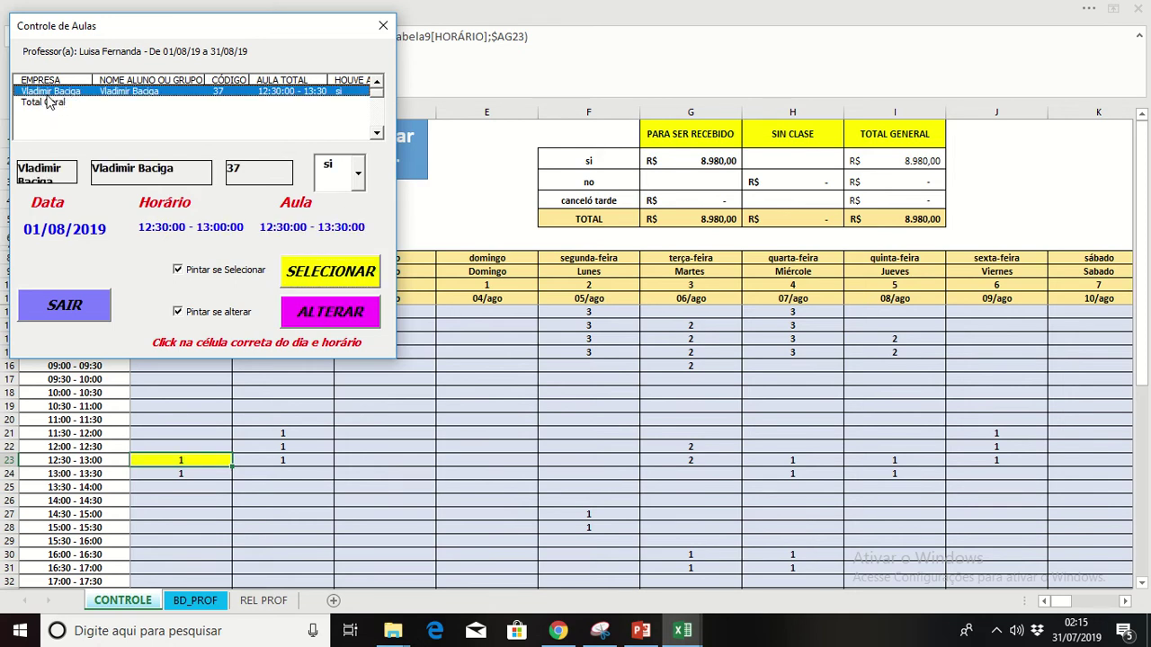
pyautogui.click(358, 173)
pyautogui.click(340, 210)
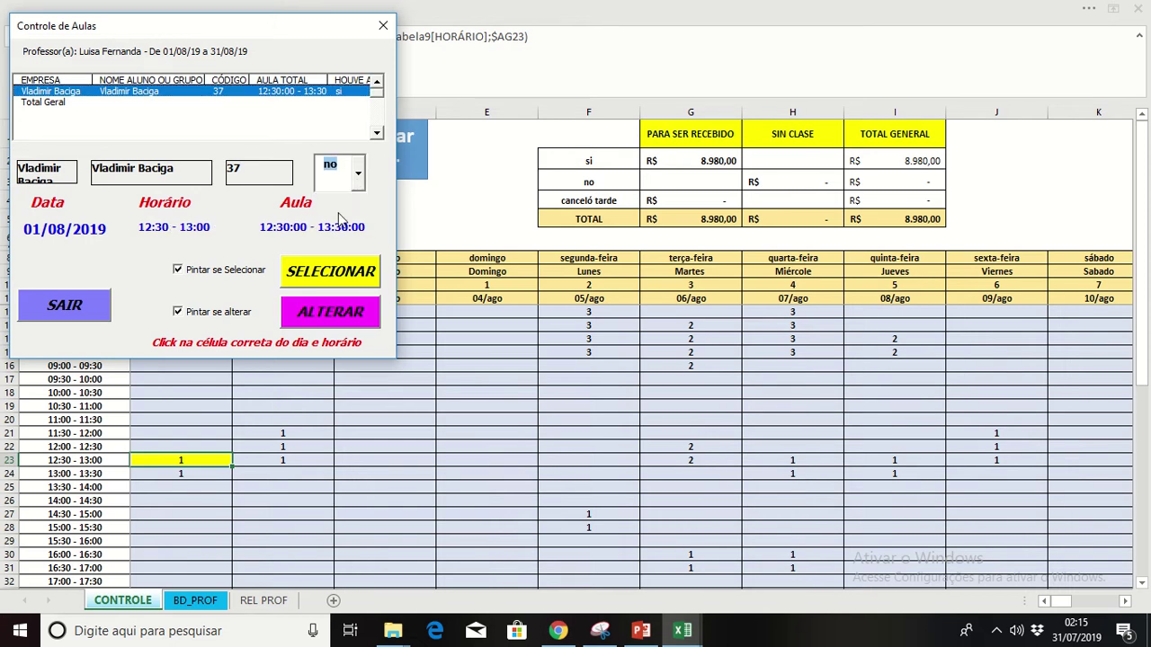
pyautogui.click(339, 314)
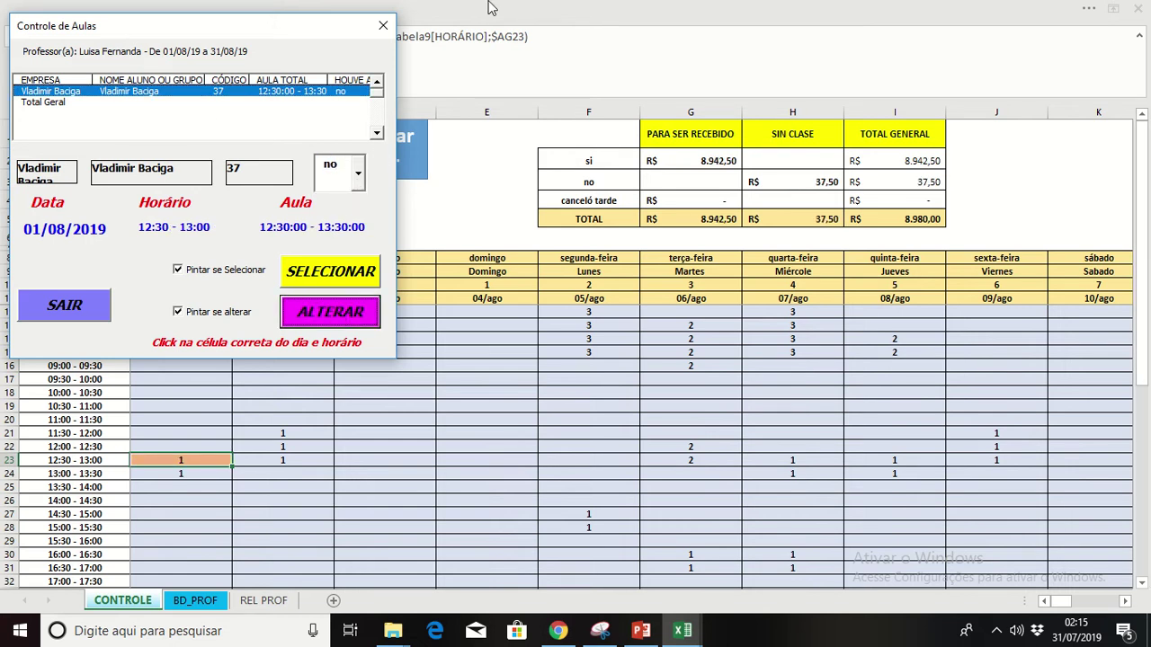
pyautogui.click(383, 25)
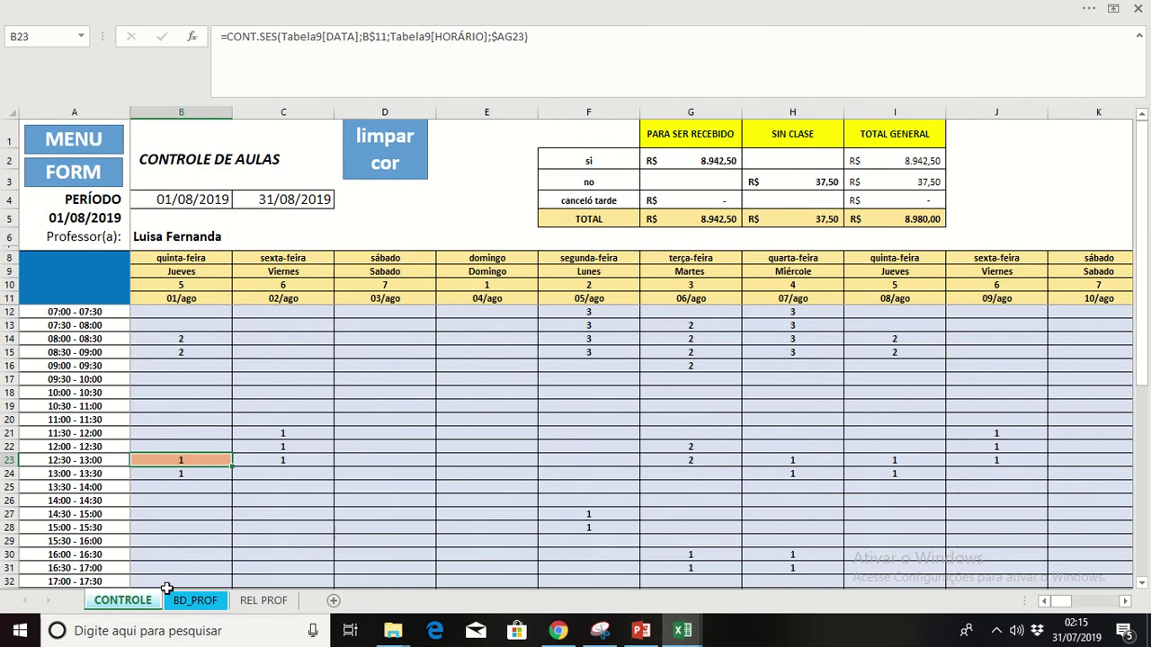
# Load the 01/08/2019 class at 13:00 - 13:30 into the form, change it to "no" and check both altered slots on the schedule
pyautogui.click(154, 474)
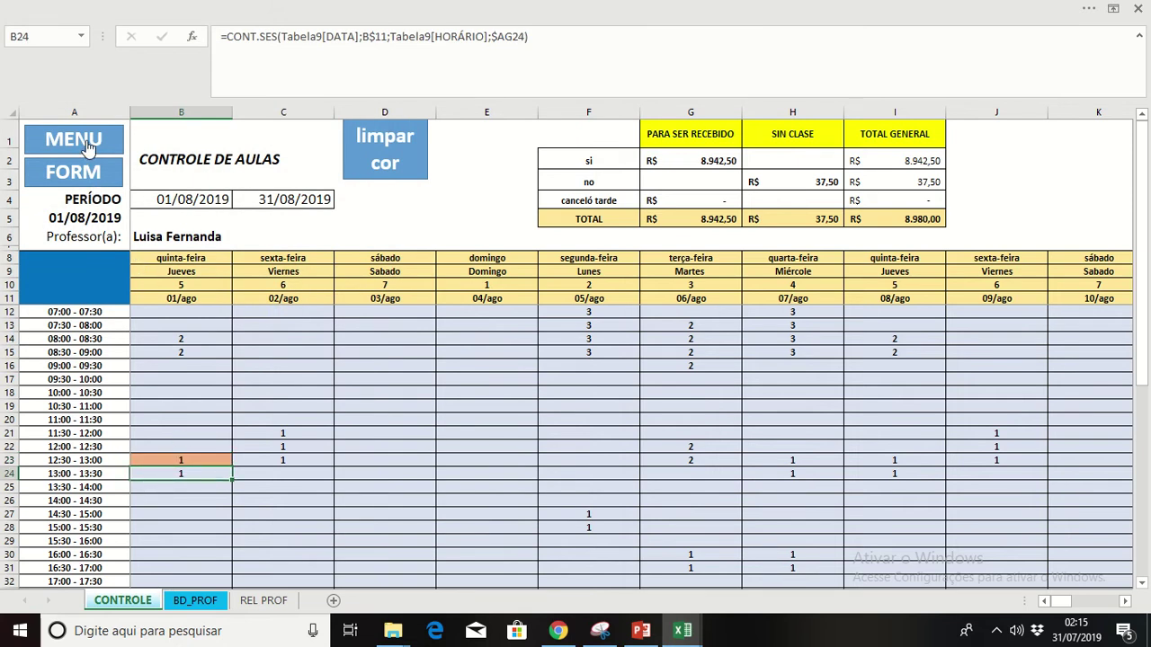
pyautogui.click(81, 174)
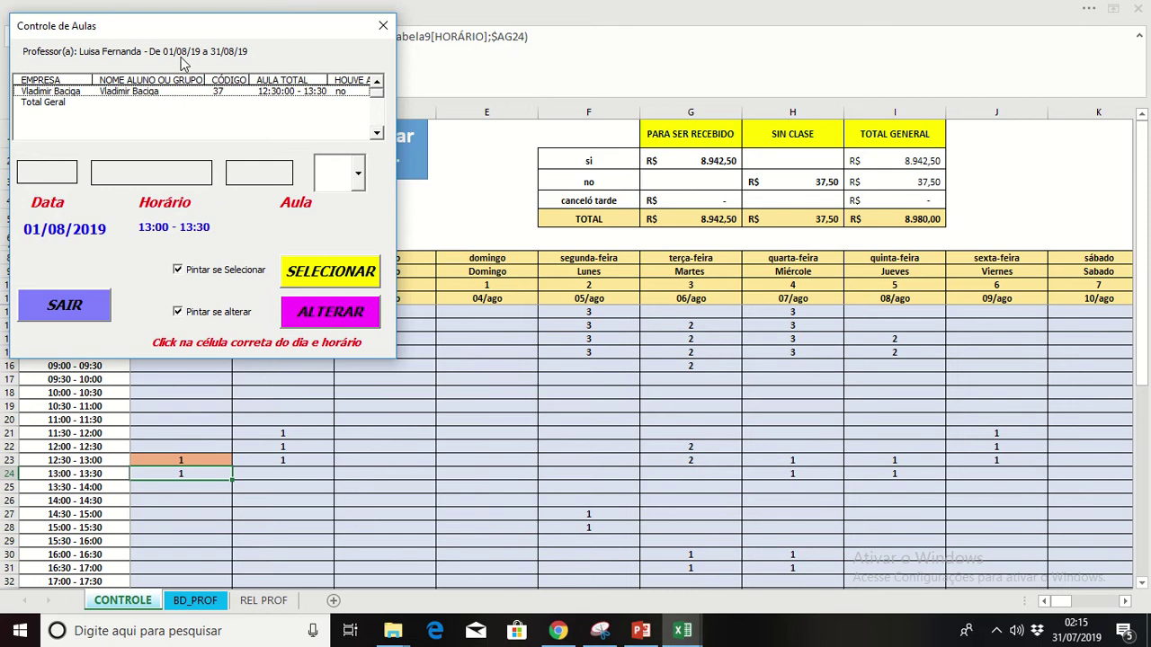
pyautogui.click(158, 91)
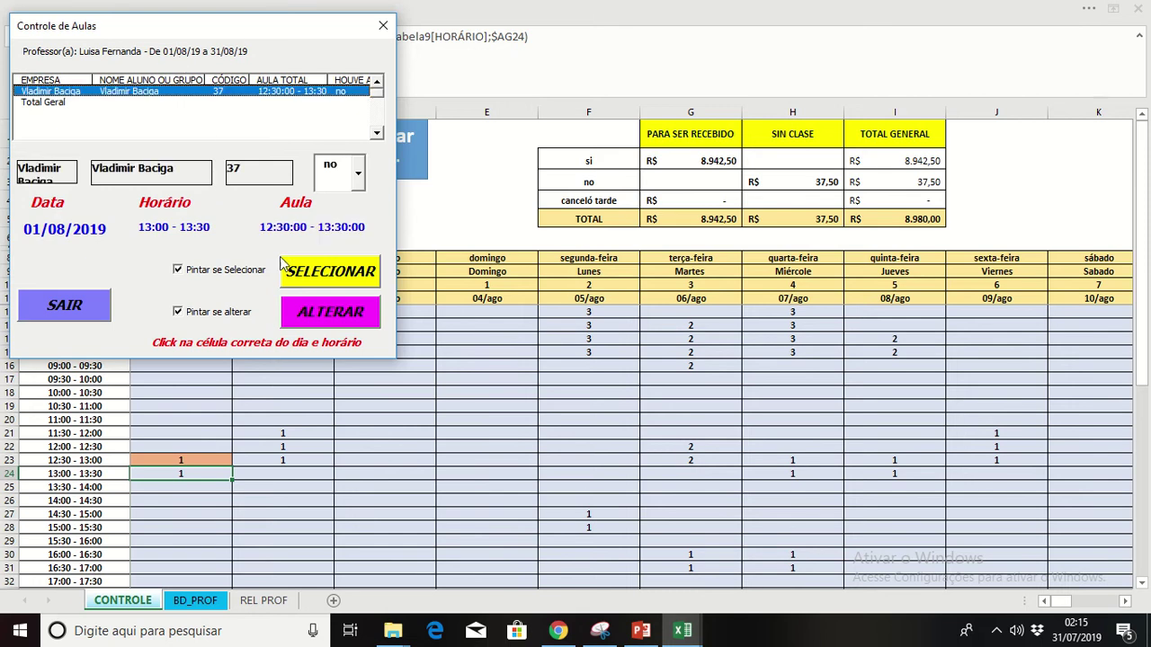
pyautogui.click(340, 314)
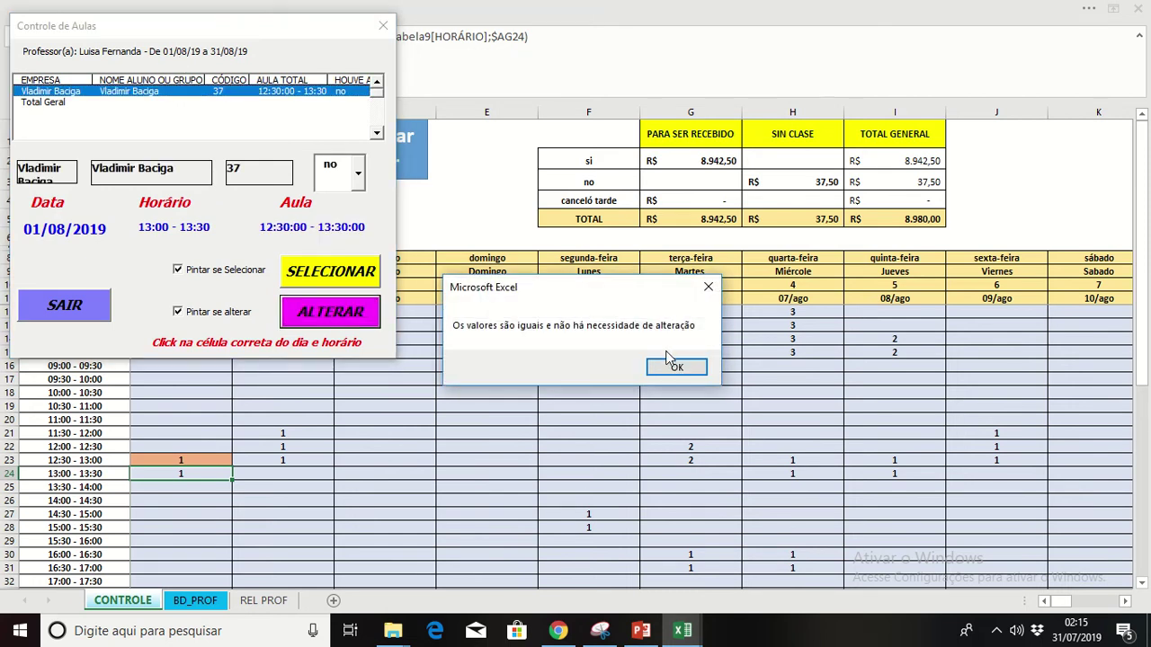
pyautogui.click(672, 363)
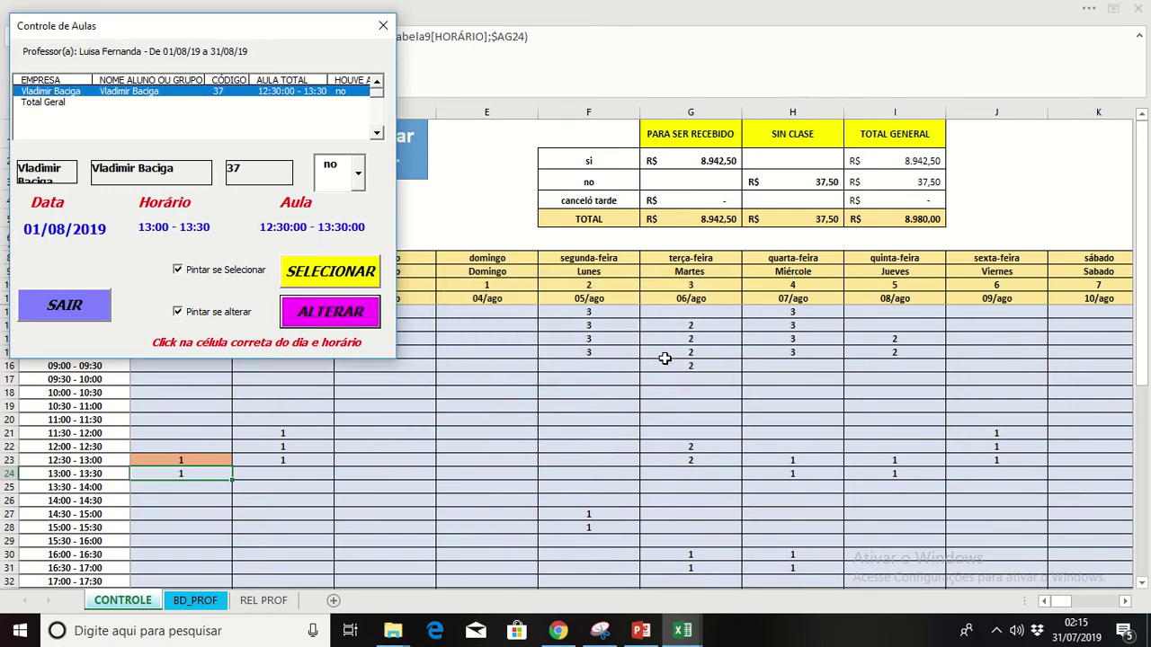
pyautogui.click(329, 274)
pyautogui.click(357, 176)
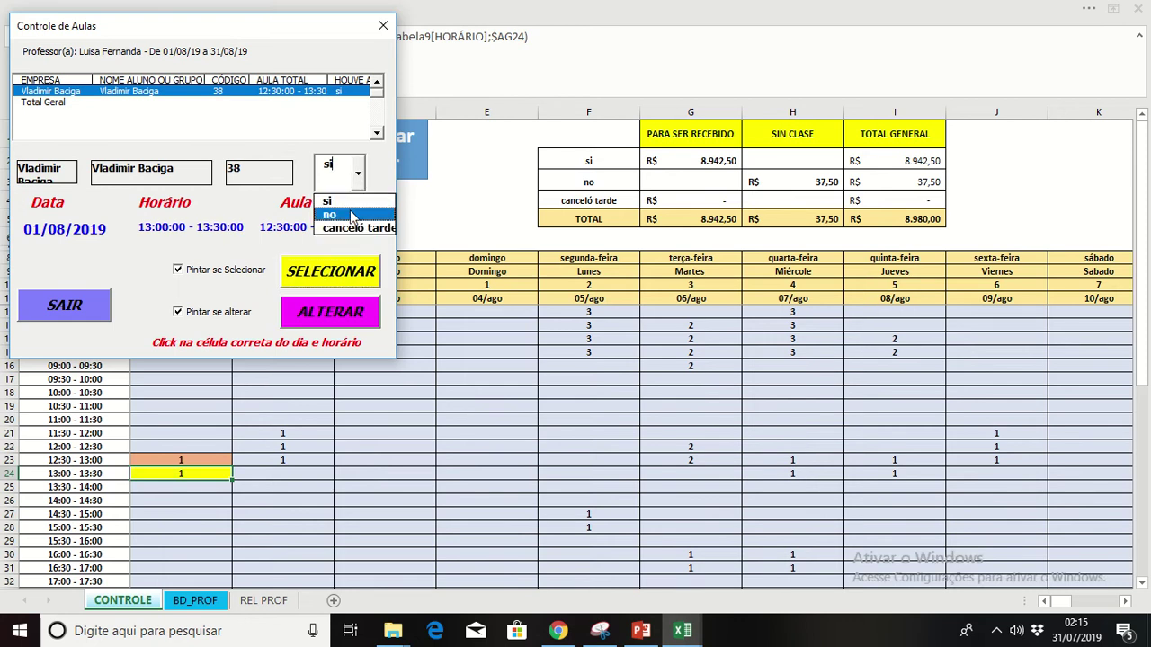
pyautogui.click(351, 214)
pyautogui.click(342, 310)
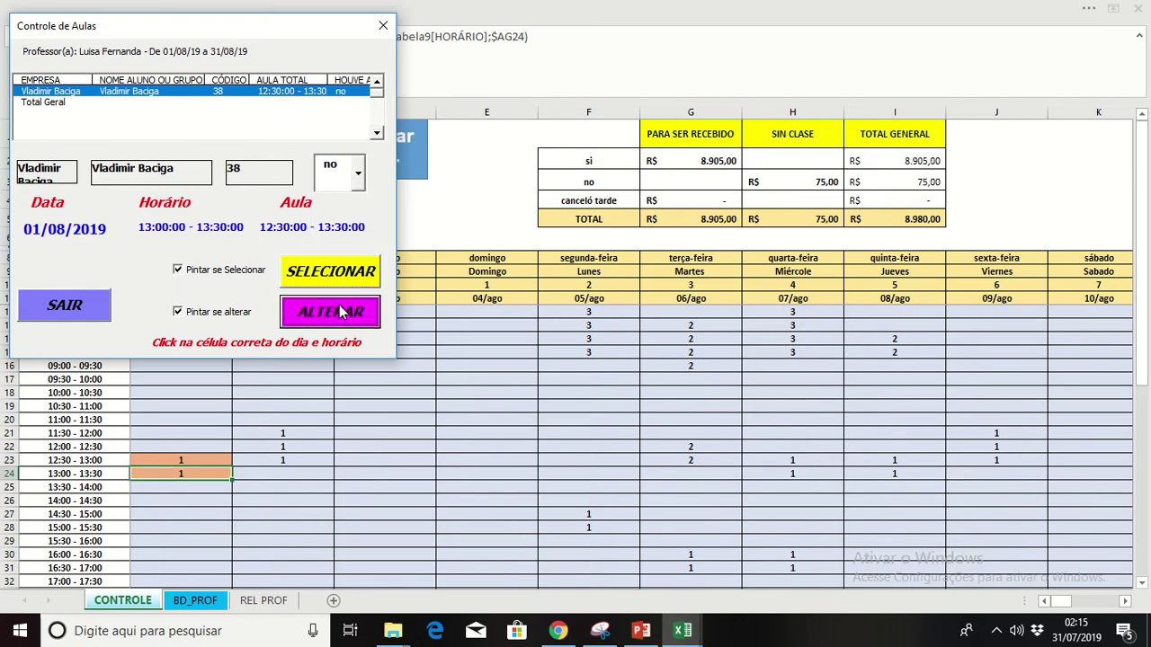
pyautogui.click(383, 25)
pyautogui.click(182, 461)
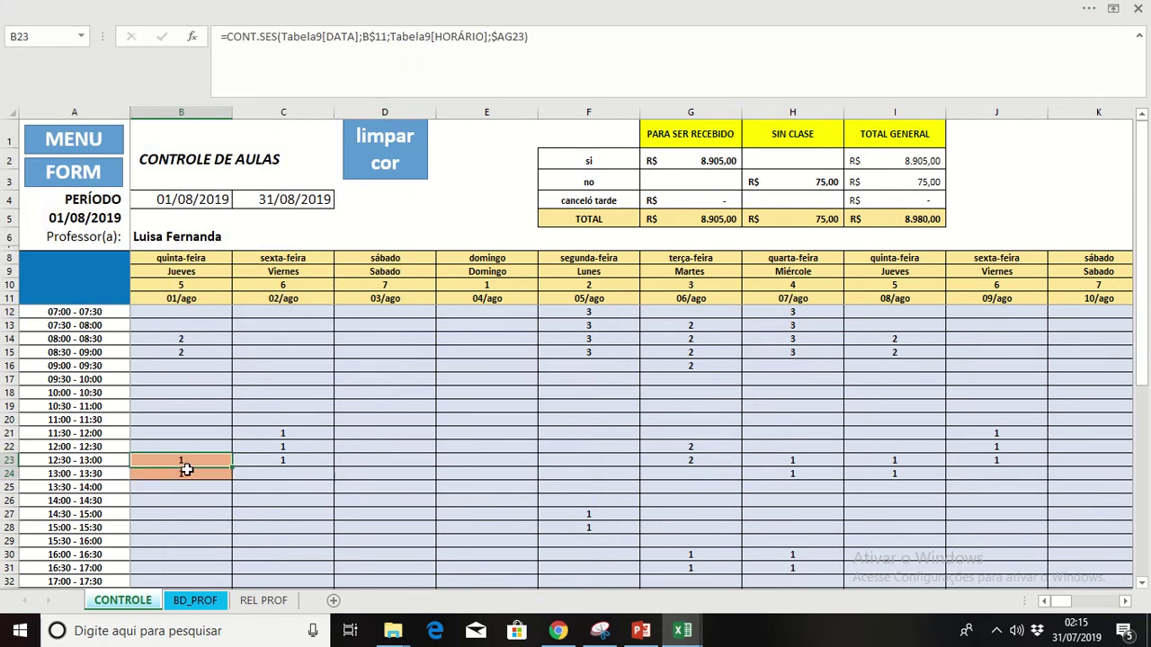
pyautogui.moveTo(186, 469); pyautogui.dragTo(186, 472)
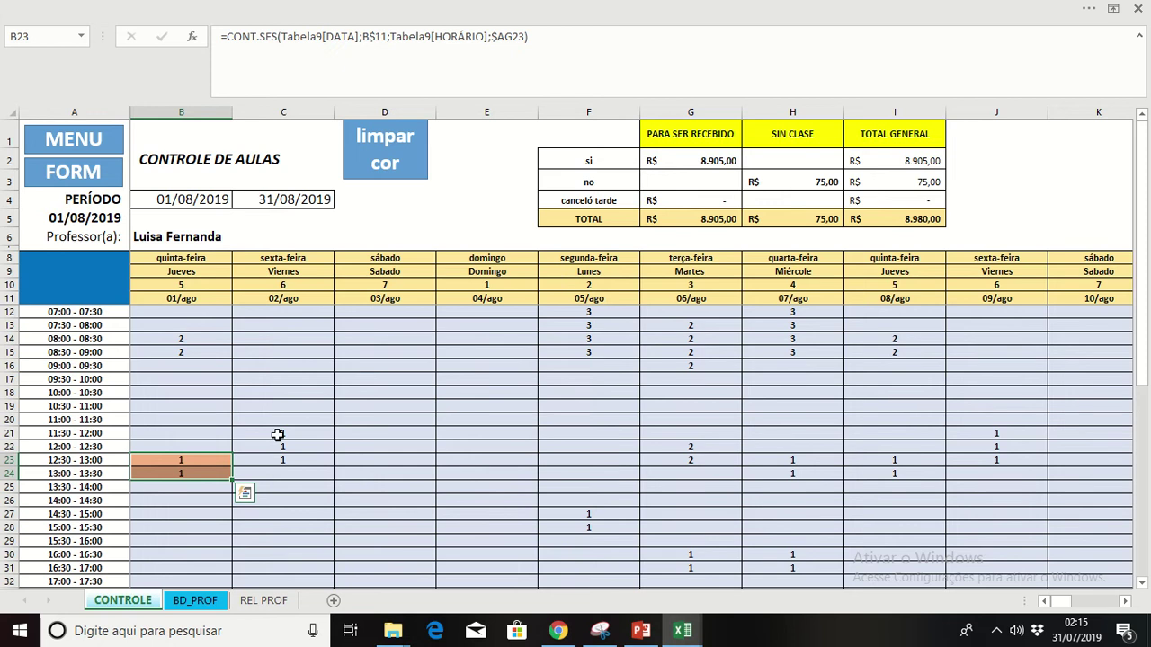
# Change the 05/08/2019 class at 14:30 - 15:00 to "canceló tarde" through the class control form and close it
pyautogui.click(589, 513)
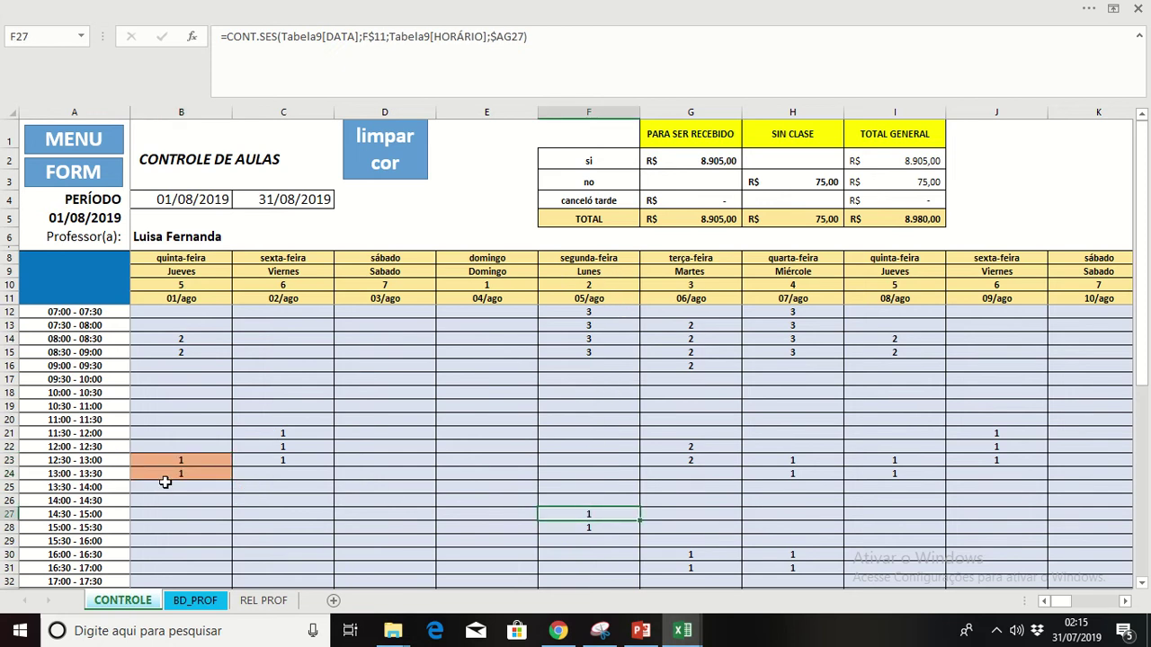
pyautogui.click(74, 175)
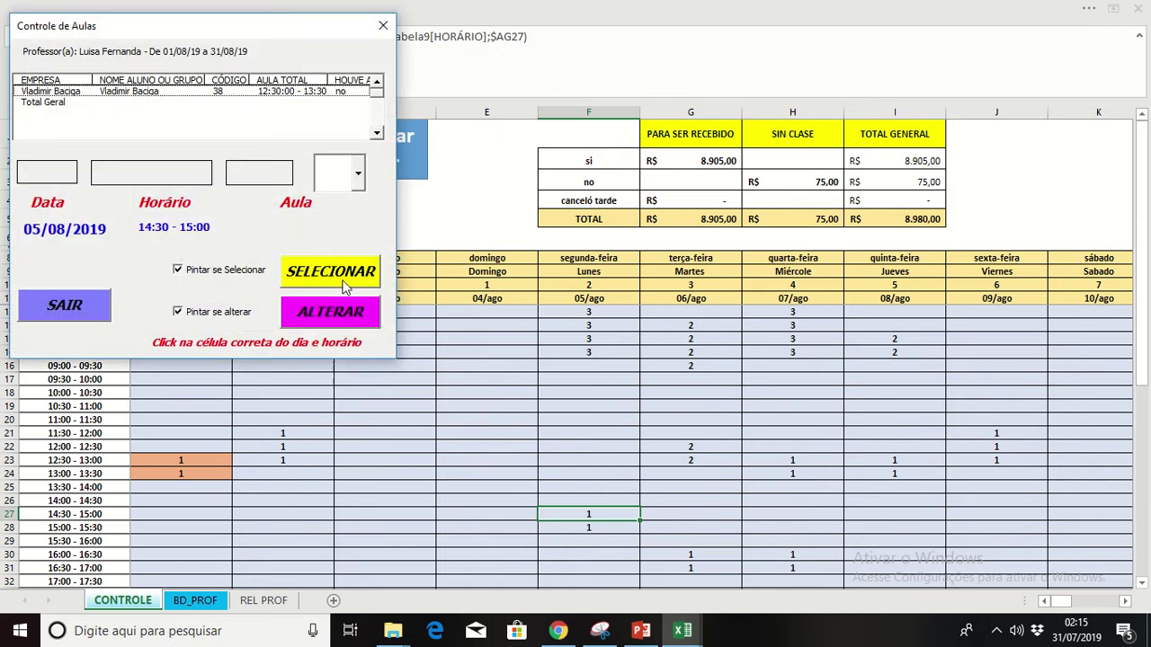
pyautogui.click(316, 281)
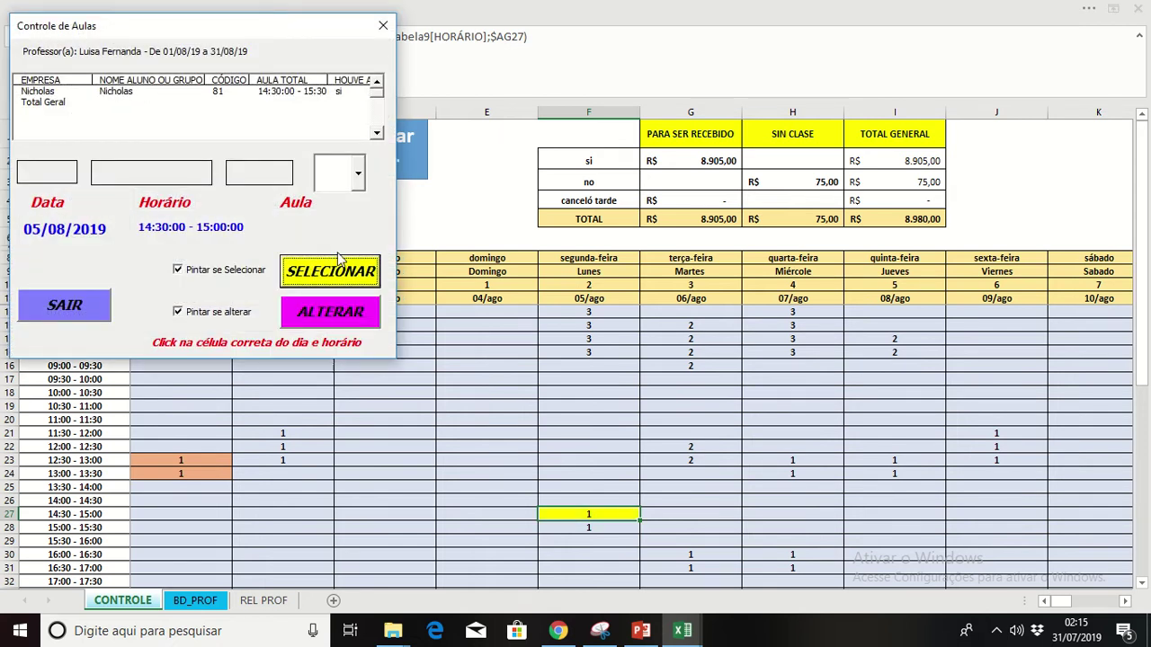
pyautogui.click(321, 91)
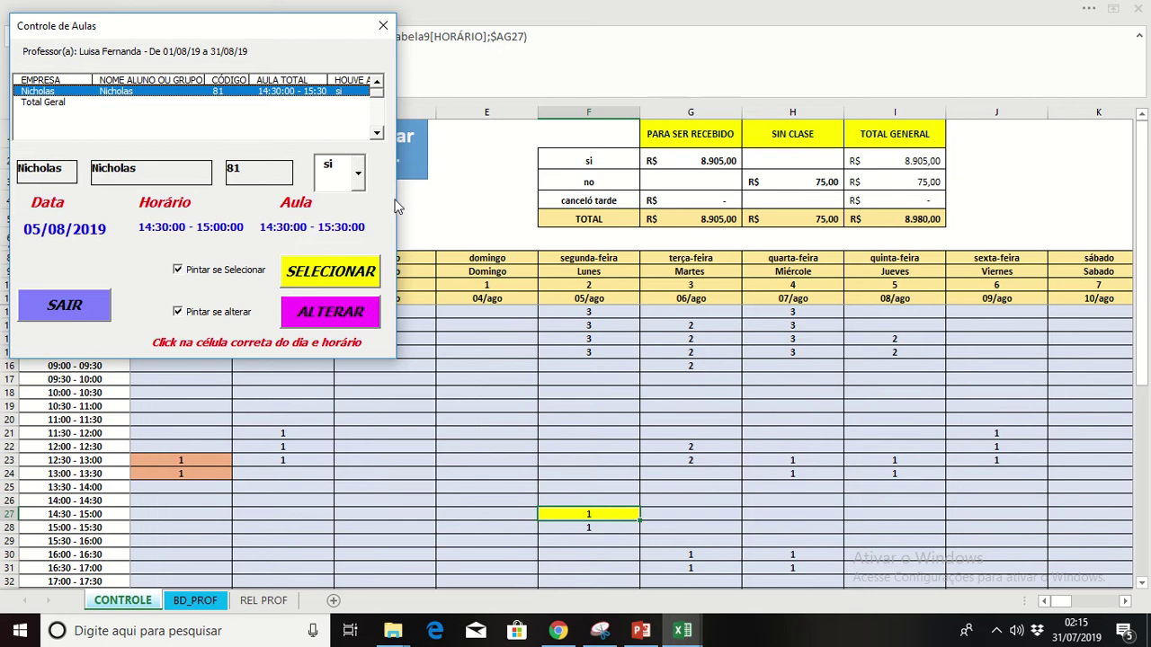
pyautogui.click(359, 177)
pyautogui.click(360, 231)
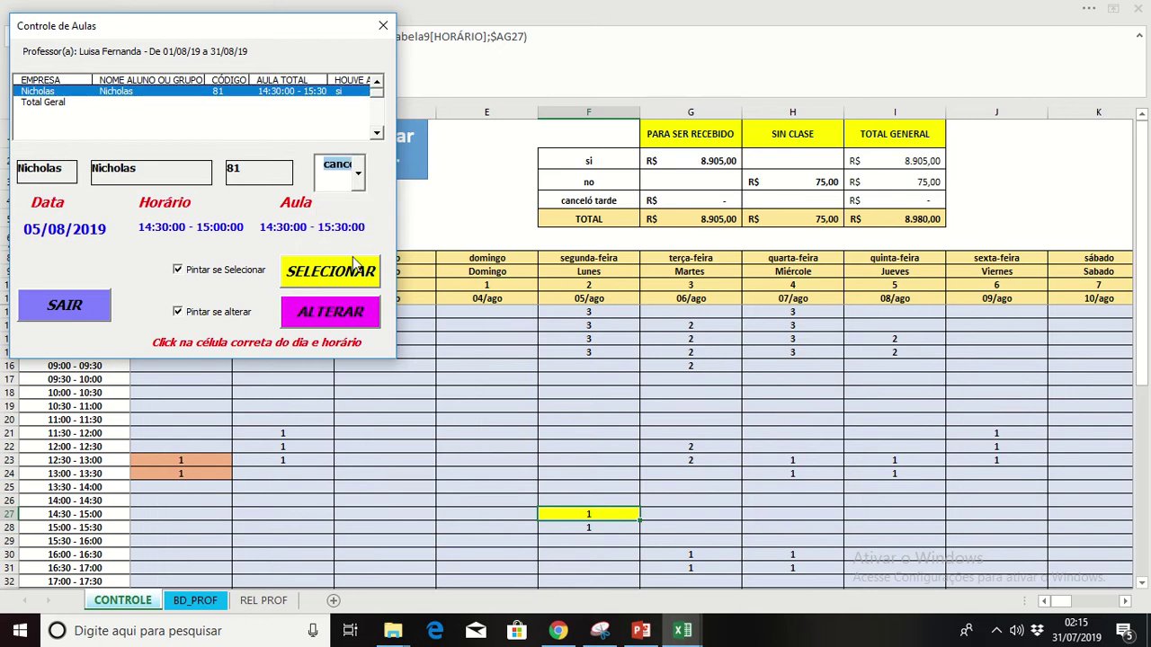
pyautogui.click(338, 326)
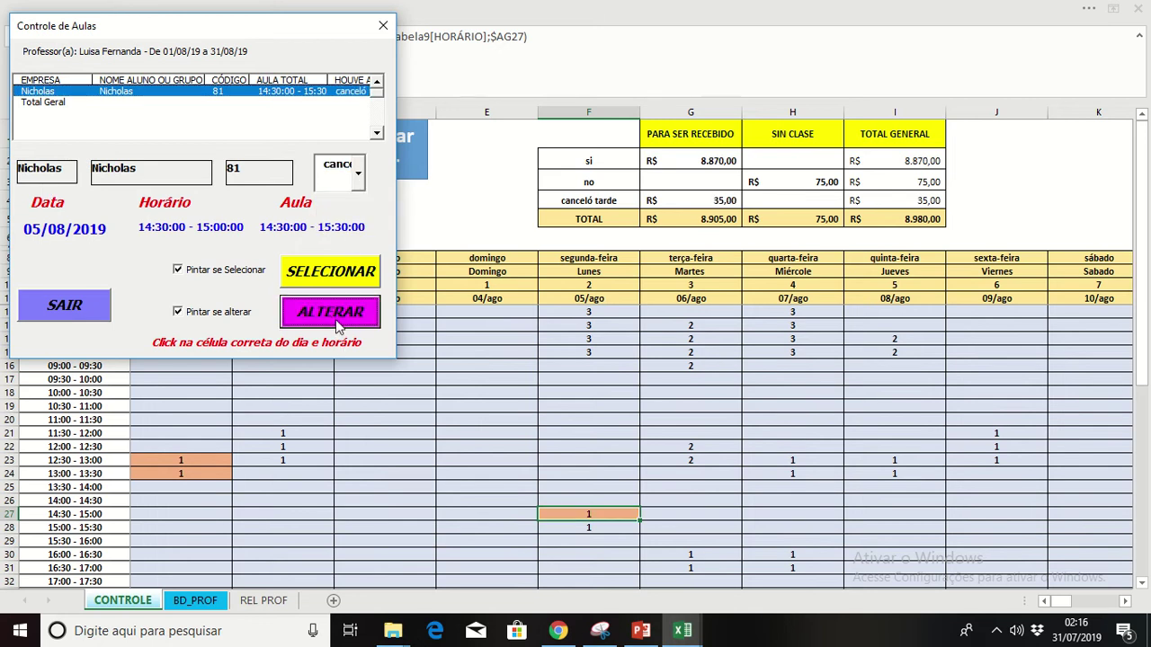
pyautogui.click(375, 29)
# Change the 05/08/2019 class at 15:00 - 15:30 to "canceló tarde" through the class control form and close it
pyautogui.click(589, 528)
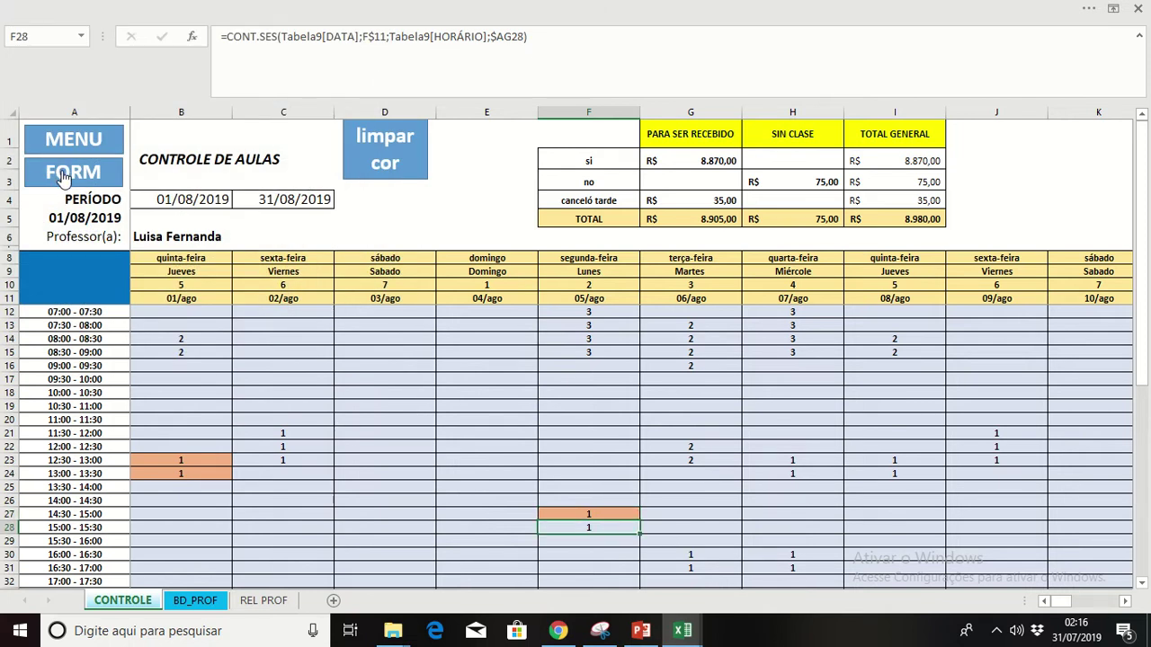
pyautogui.click(63, 178)
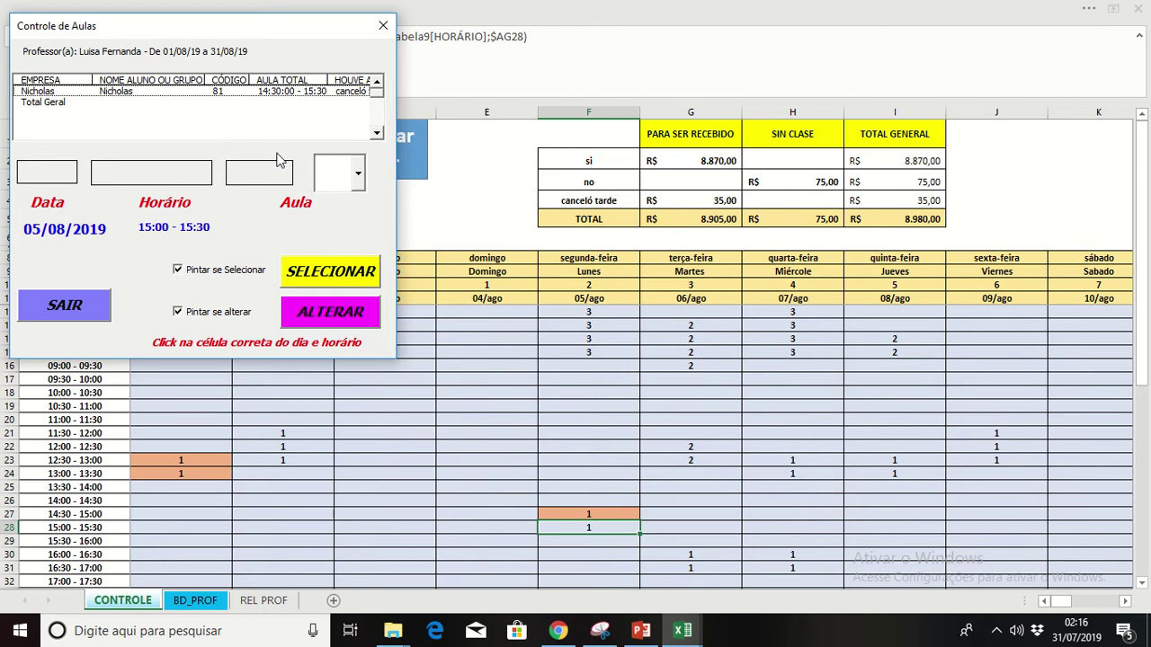
pyautogui.click(237, 103)
pyautogui.click(237, 93)
pyautogui.click(342, 282)
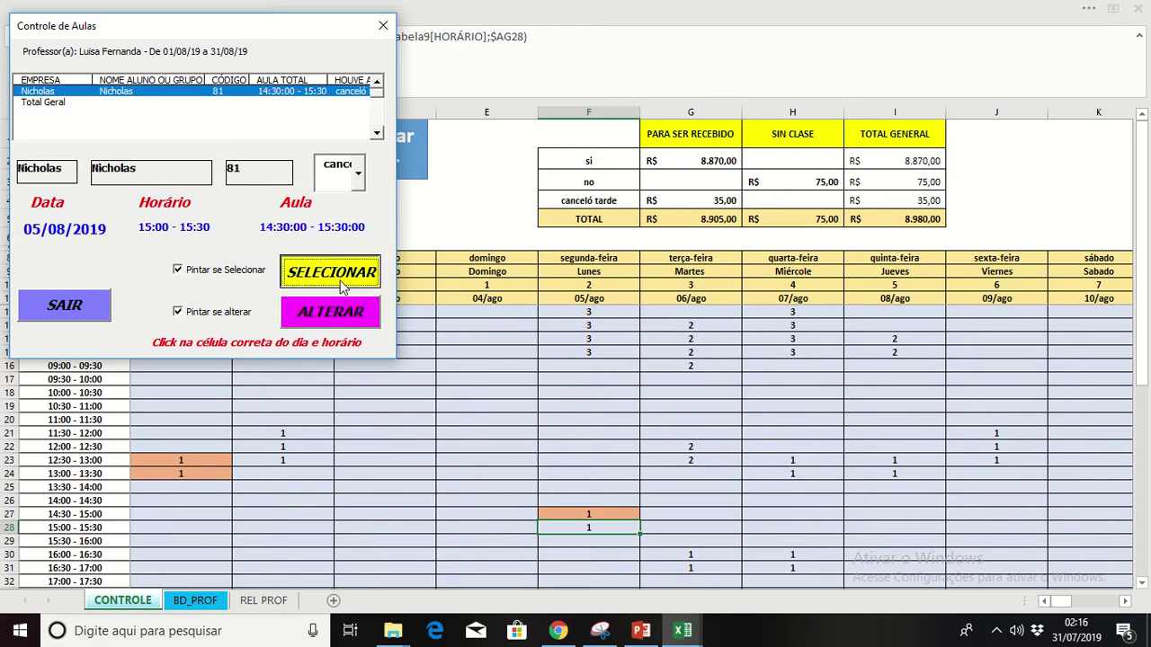
pyautogui.click(358, 174)
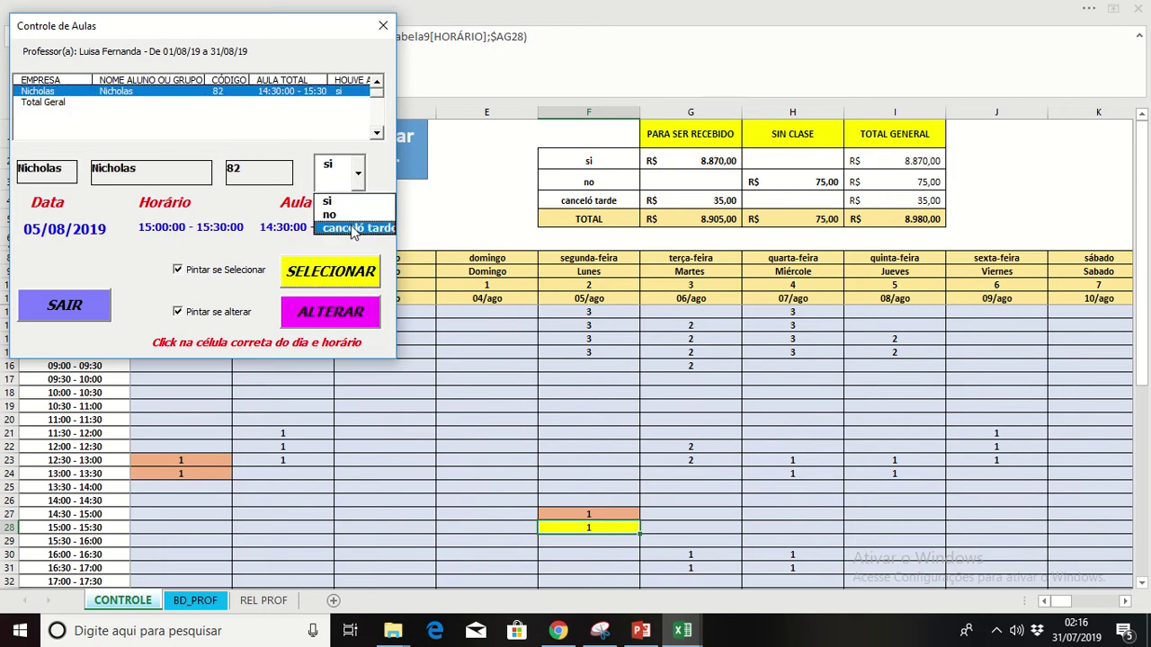
pyautogui.click(356, 227)
pyautogui.click(349, 306)
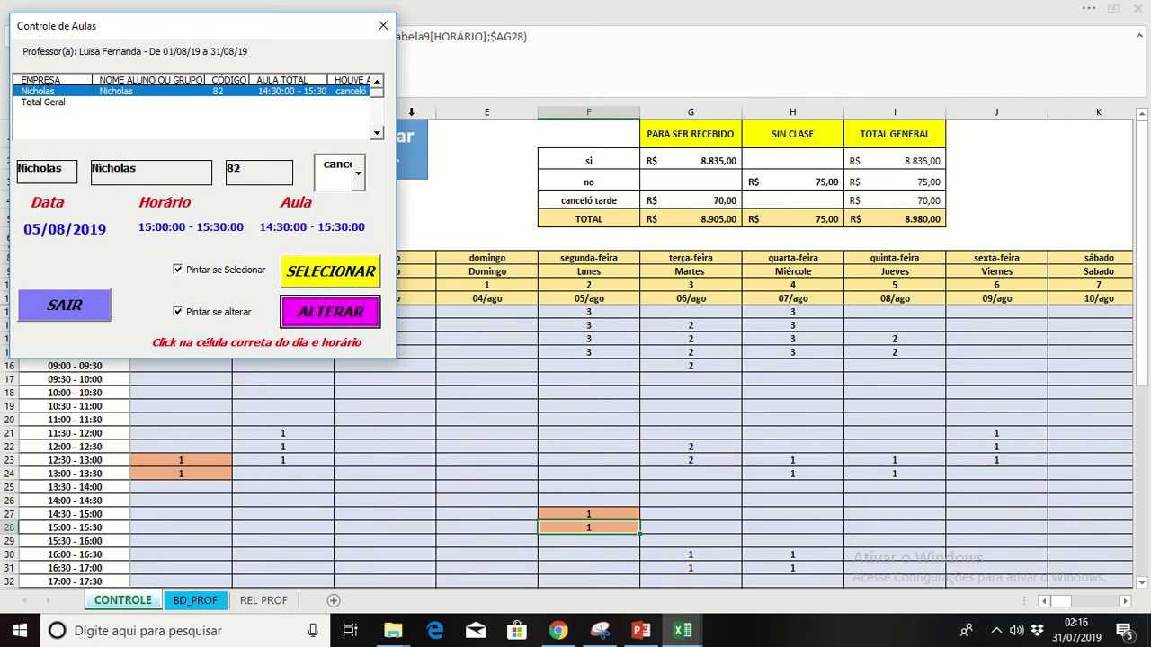
pyautogui.click(383, 27)
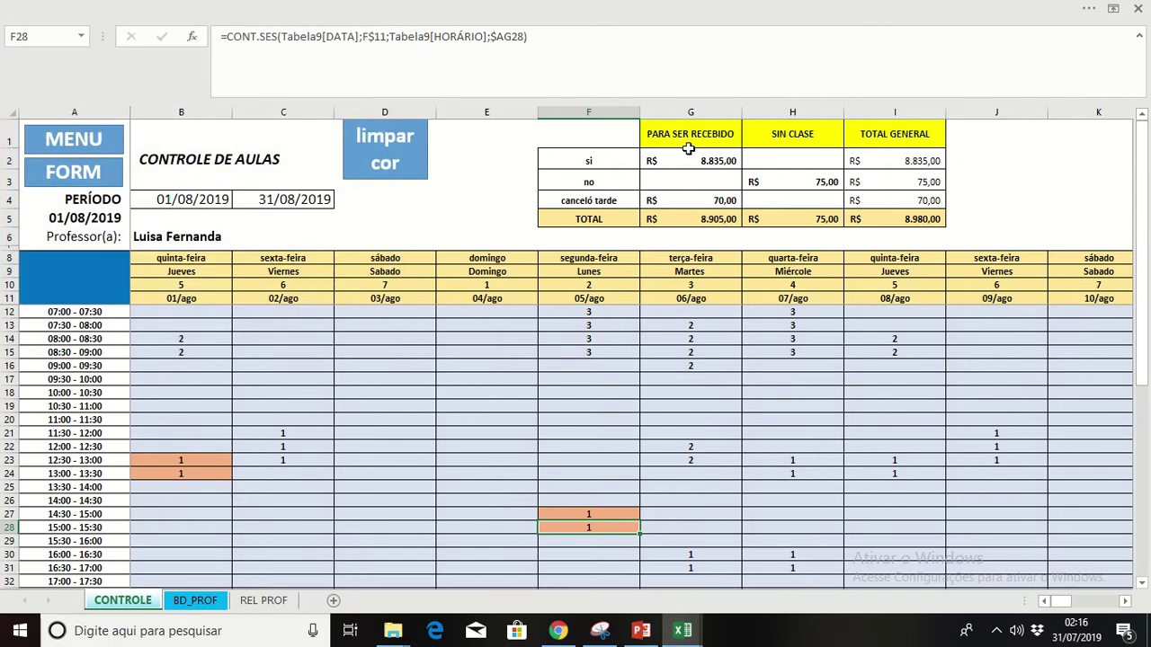
# Examine the payment summary above the schedule, going through the PARA SER RECEBIDO amounts for each class status
pyautogui.moveTo(685, 131); pyautogui.dragTo(643, 164)
pyautogui.moveTo(657, 213); pyautogui.dragTo(909, 182)
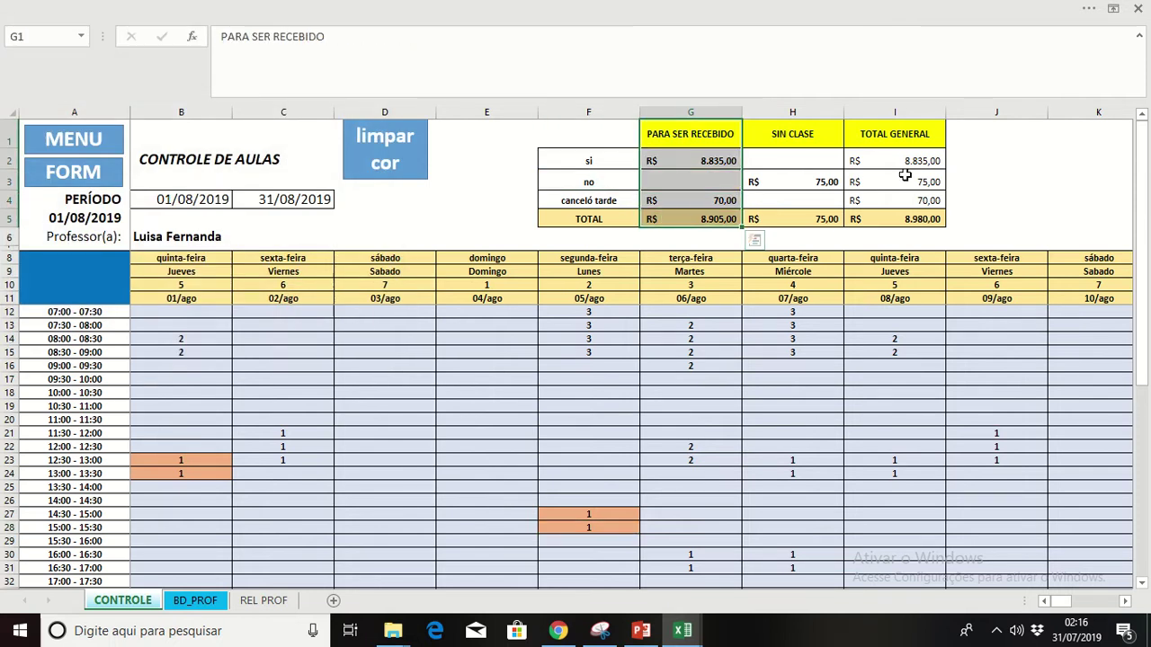
pyautogui.click(804, 154)
pyautogui.click(684, 144)
pyautogui.press('Down')
pyautogui.press('Down')
pyautogui.press('Down')
pyautogui.press('Down')
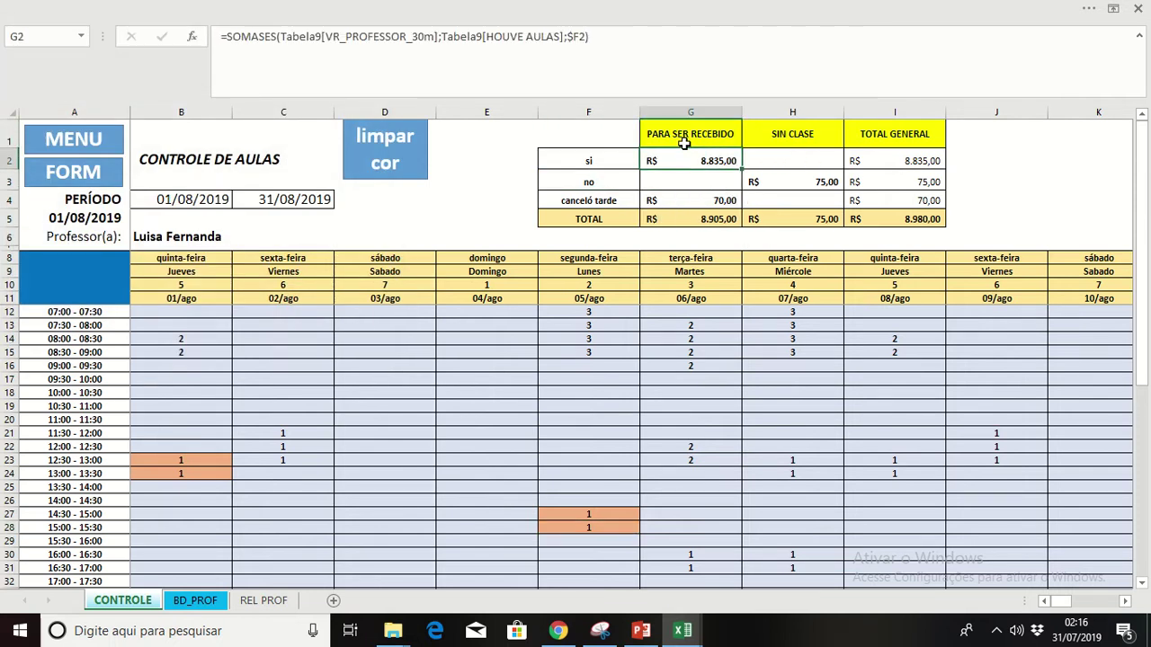
pyautogui.press('Up')
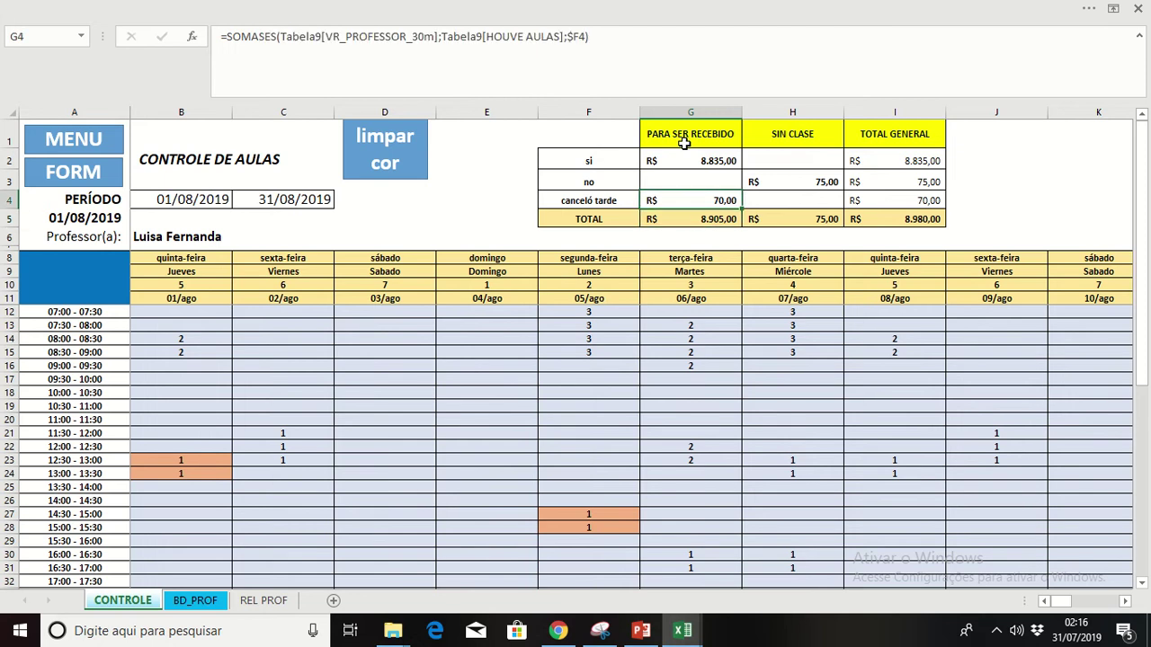
# Examine the PARA SER RECEBIDO total and the SIN CLASE amounts for each class status in the payment summary
pyautogui.press('Down')
pyautogui.press('Left')
pyautogui.press('Right')
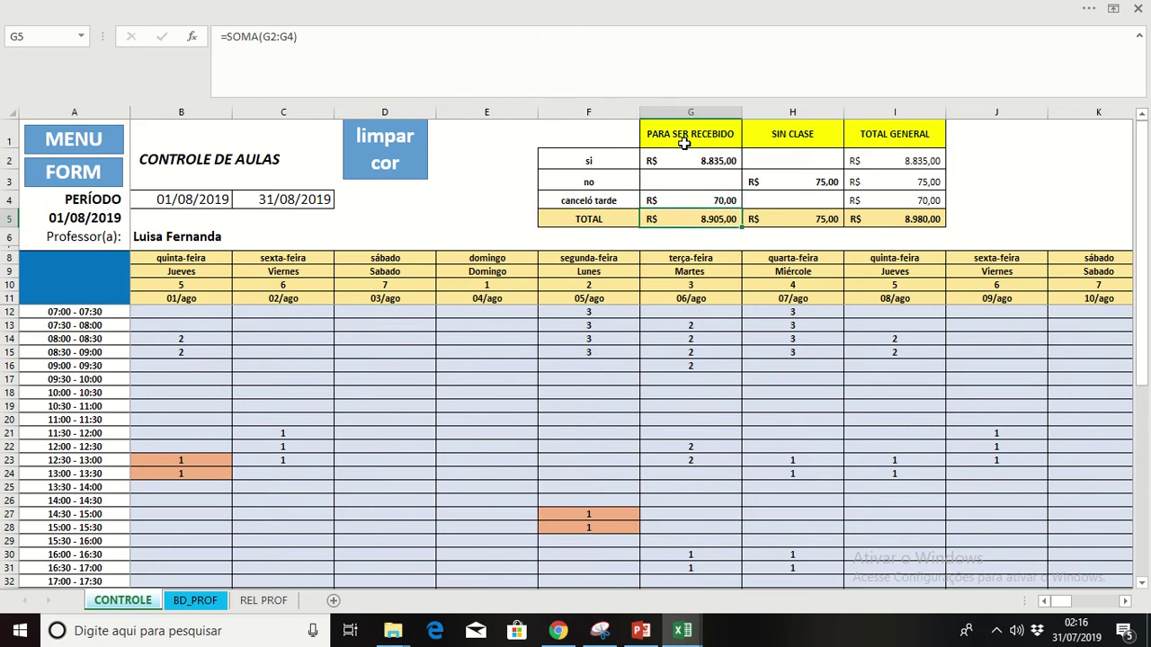
pyautogui.press('Right')
pyautogui.press('Left')
pyautogui.press('Right')
pyautogui.press('Up')
pyautogui.press('Up')
pyautogui.press('Up')
pyautogui.press('Up')
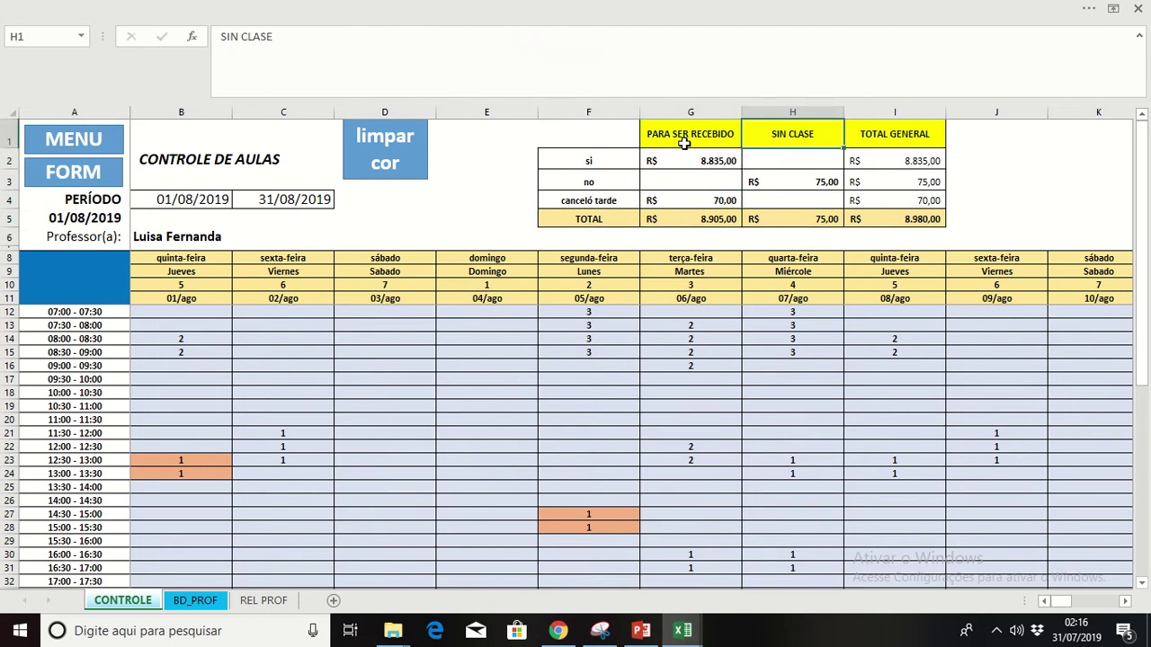
pyautogui.press('Down')
pyautogui.press('Down')
pyautogui.press('Down')
pyautogui.press('Up')
pyautogui.press('Up')
pyautogui.press('Up')
pyautogui.press('Down')
pyautogui.press('Down')
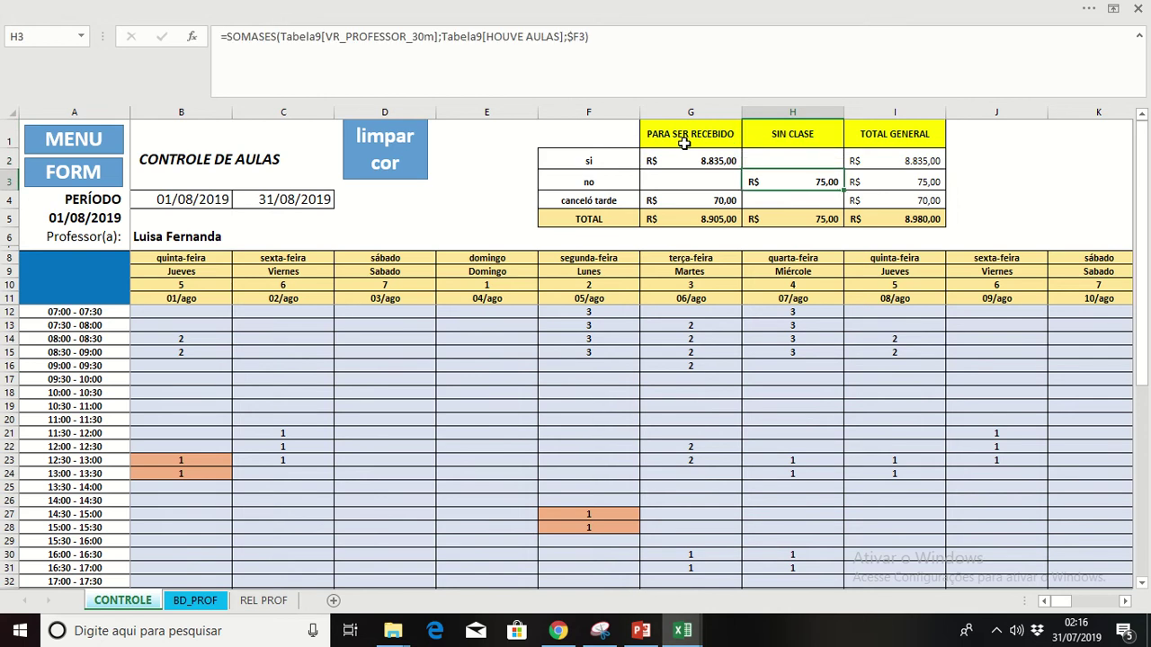
pyautogui.press('Right')
pyautogui.press('Left')
pyautogui.press('Down')
pyautogui.press('Up')
pyautogui.press('Down')
pyautogui.press('Up')
pyautogui.press('Down')
pyautogui.press('Down')
pyautogui.press('Down')
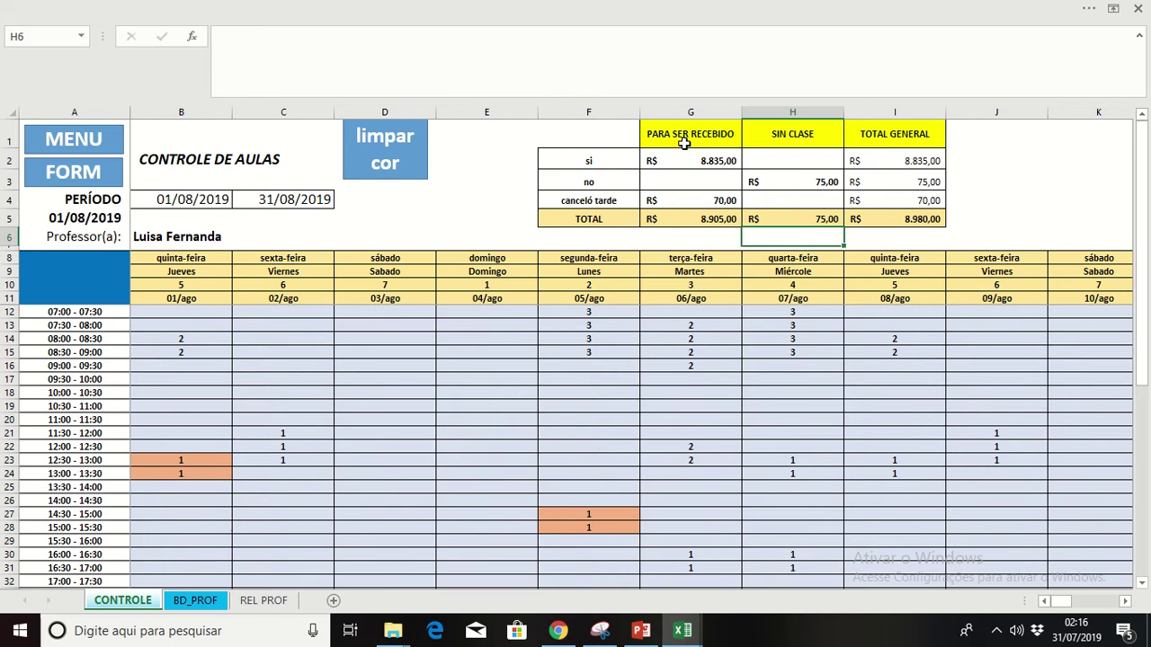
# Compare the TOTAL GENERAL amounts with the SIN CLASE column, and select the PARA SER RECEBIDO column of the summary from heading to total
pyautogui.press('Up')
pyautogui.press('Up')
pyautogui.press('Down')
pyautogui.press('Left')
pyautogui.press('Down')
pyautogui.press('Right')
pyautogui.press('Up')
pyautogui.press('Right')
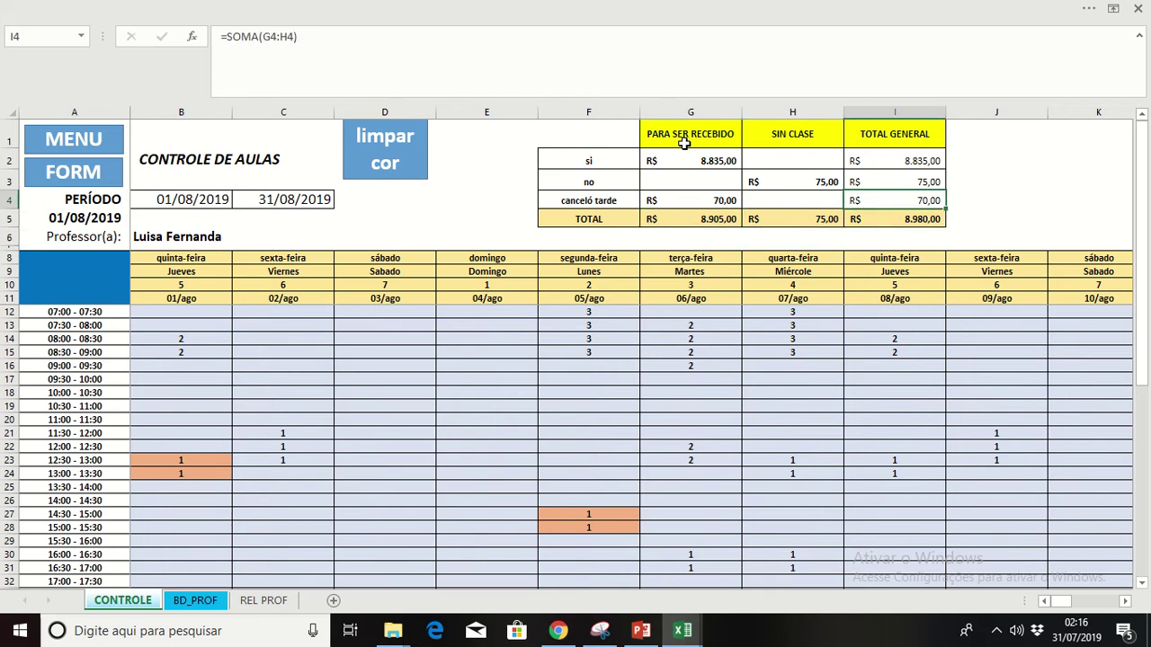
pyautogui.press('Up')
pyautogui.press('Up')
pyautogui.press('Left')
pyautogui.press('Down')
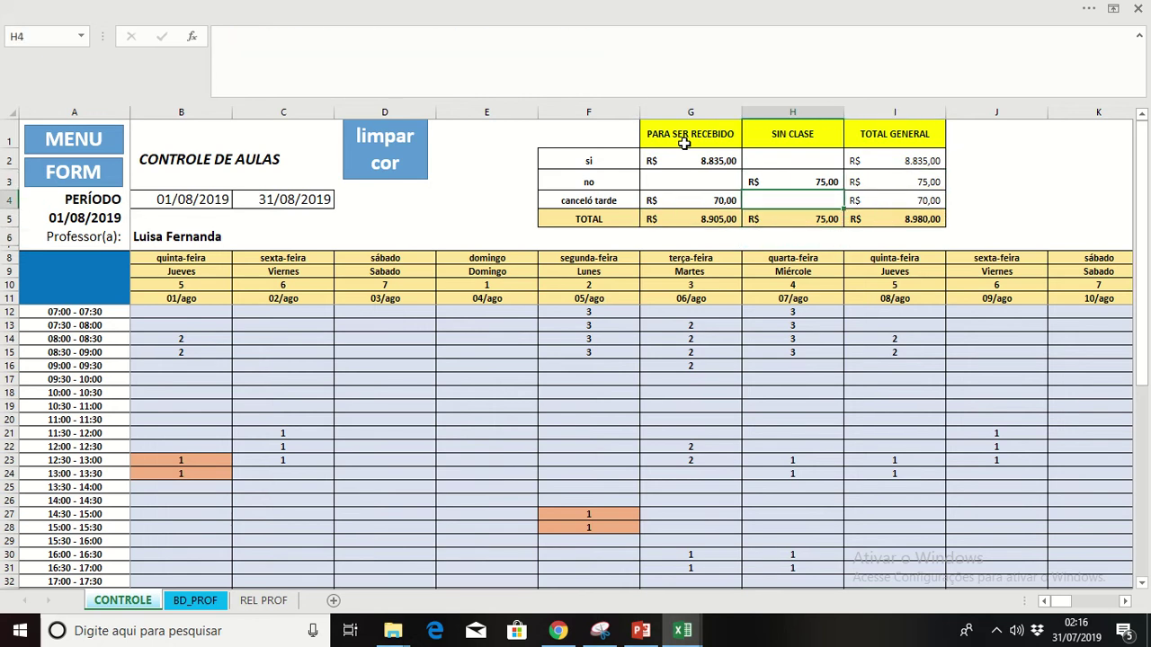
pyautogui.press('Down')
pyautogui.press('Up')
pyautogui.press('Up')
pyautogui.press('Down')
pyautogui.press('Down')
pyautogui.press('Right')
pyautogui.press('Up')
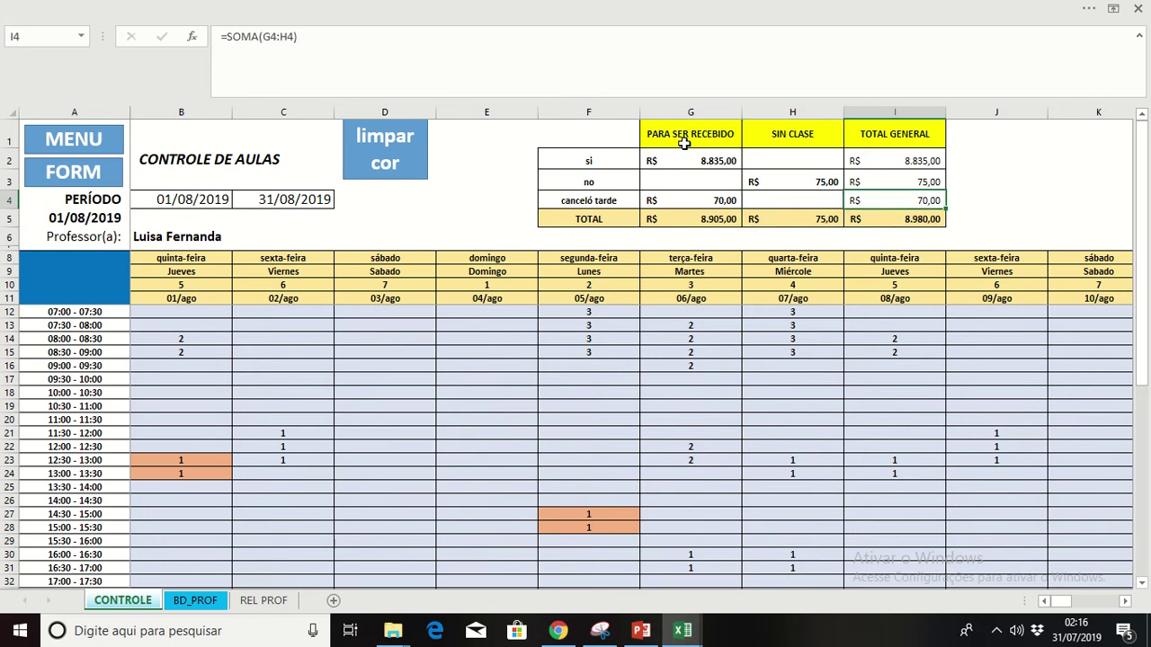
pyautogui.press('Left')
pyautogui.press('Up')
pyautogui.press('Right')
pyautogui.press('Up')
pyautogui.press('Up')
pyautogui.press('Down')
pyautogui.press('Down')
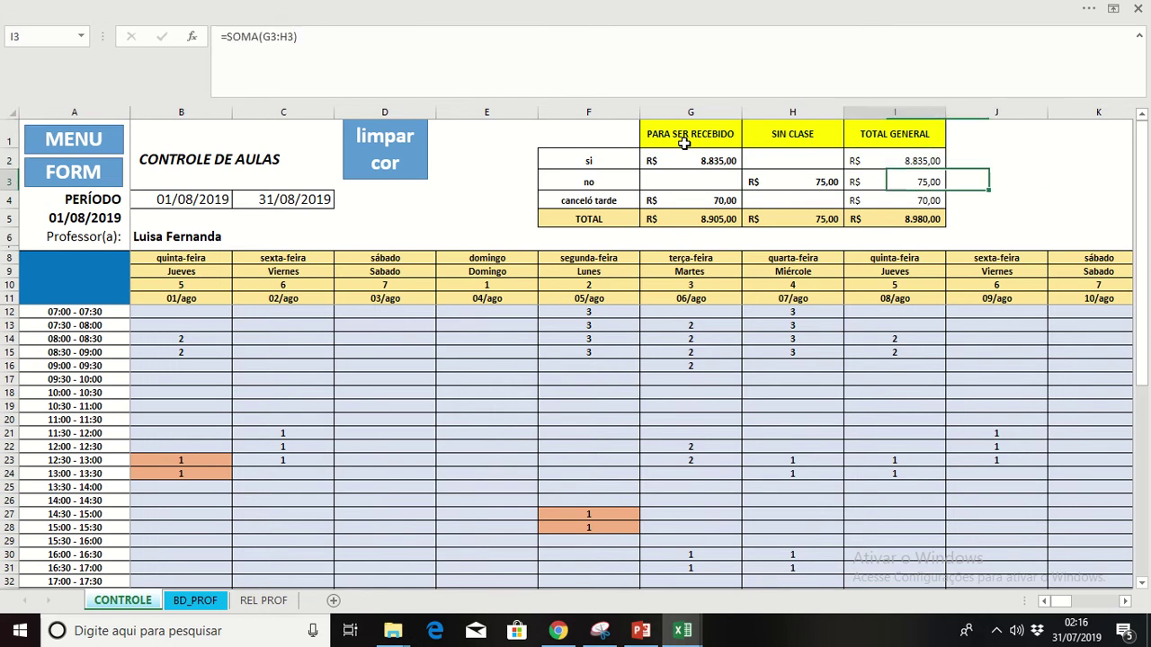
pyautogui.press('Down')
pyautogui.press('Left')
pyautogui.press('Up')
pyautogui.moveTo(684, 143); pyautogui.dragTo(684, 143)
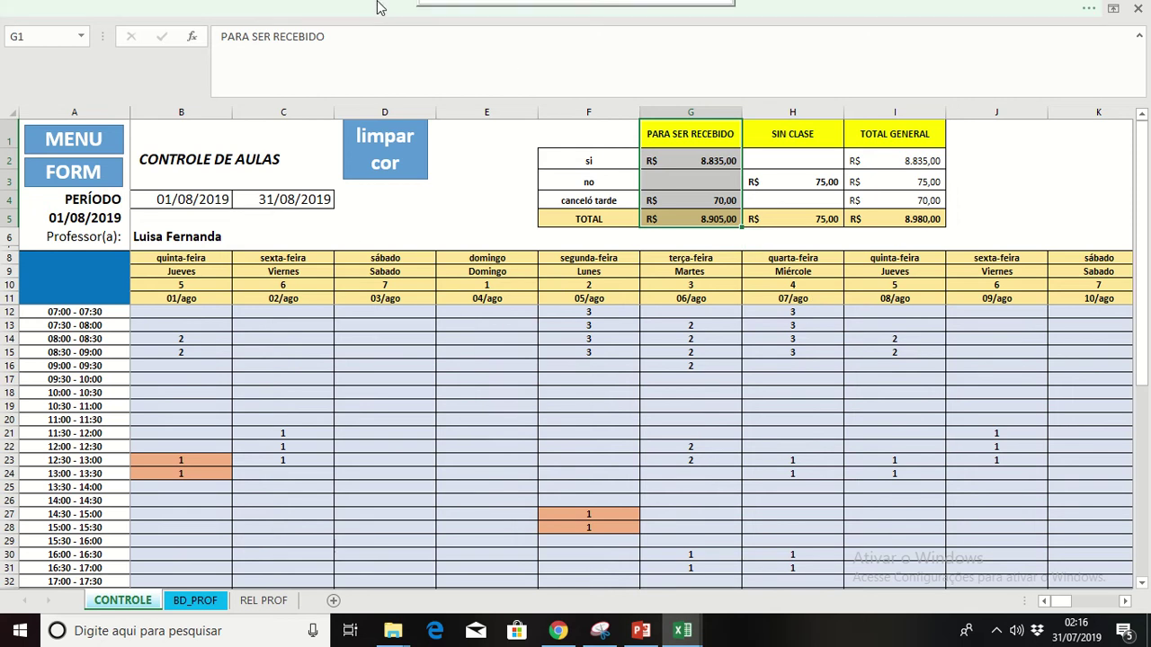
# Switch to the Planilhas CSFv2 workbook and display its MENU sheet
pyautogui.click(314, 8)
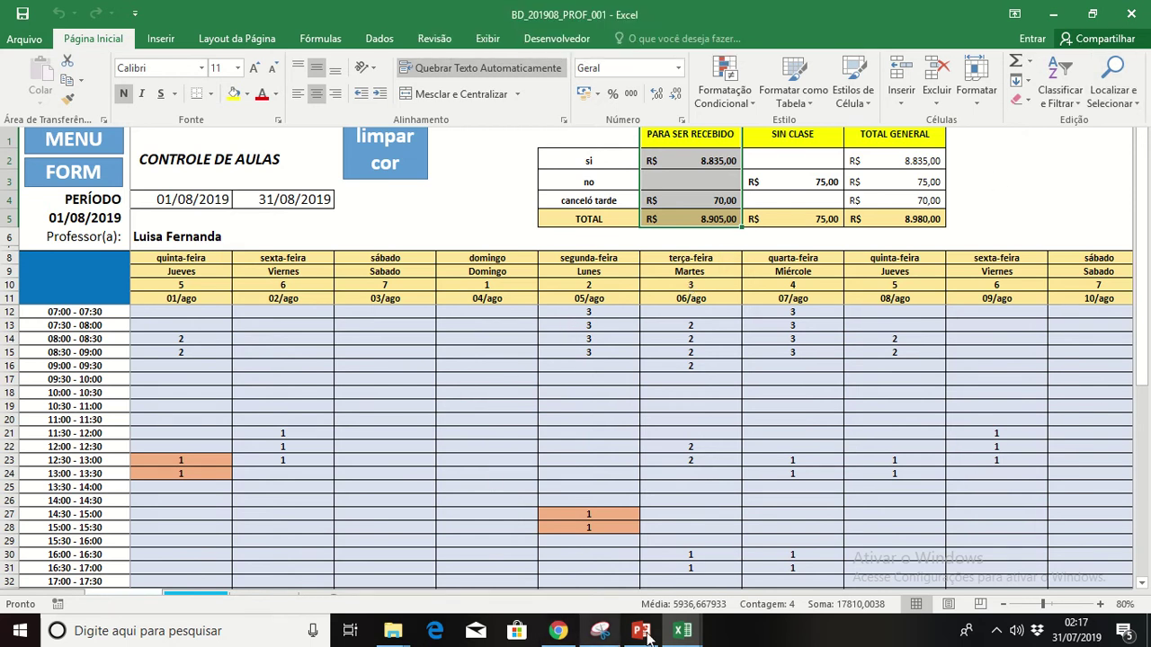
pyautogui.moveTo(683, 629)
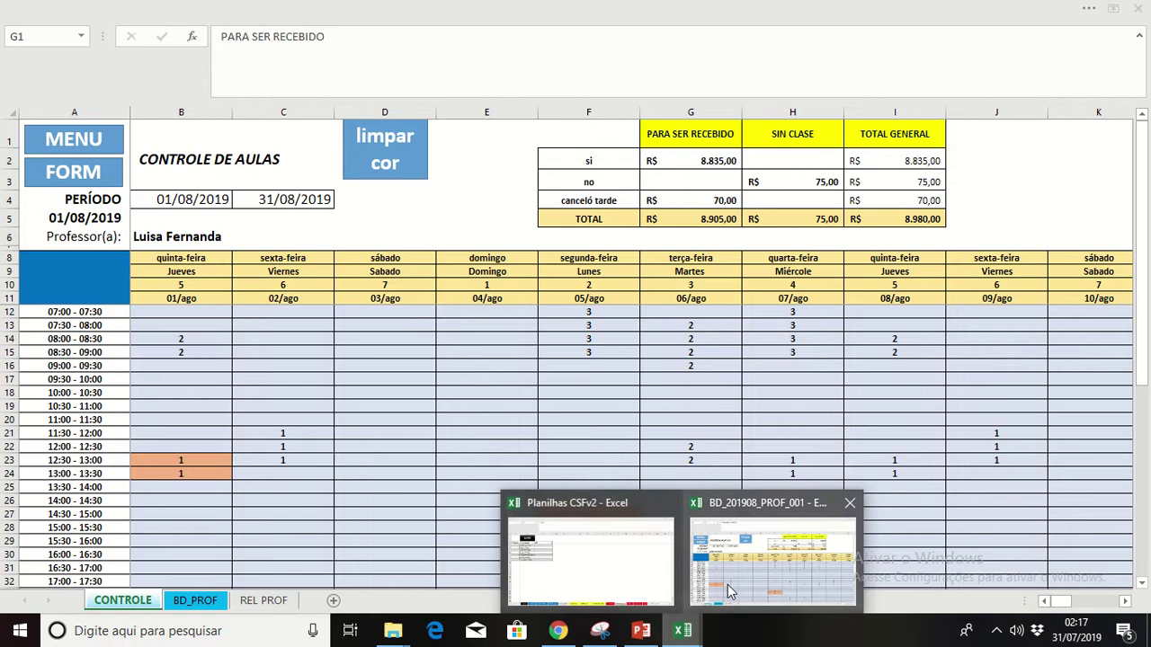
pyautogui.click(727, 584)
pyautogui.hotkey('alt', 'Tab')
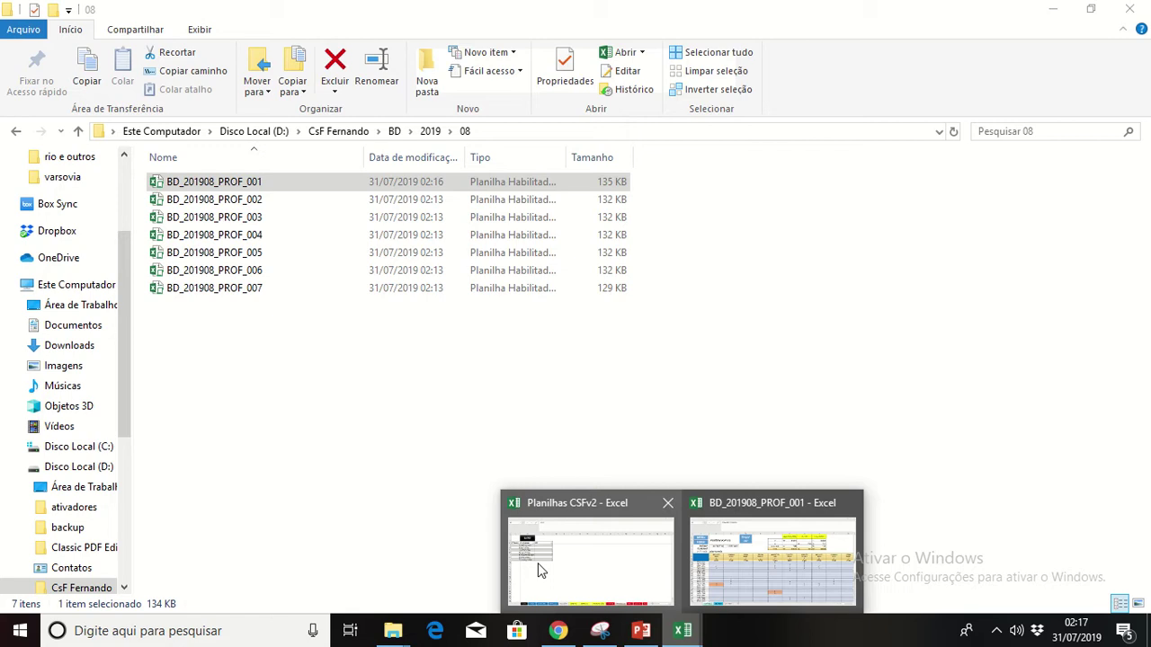
pyautogui.click(540, 572)
pyautogui.click(95, 601)
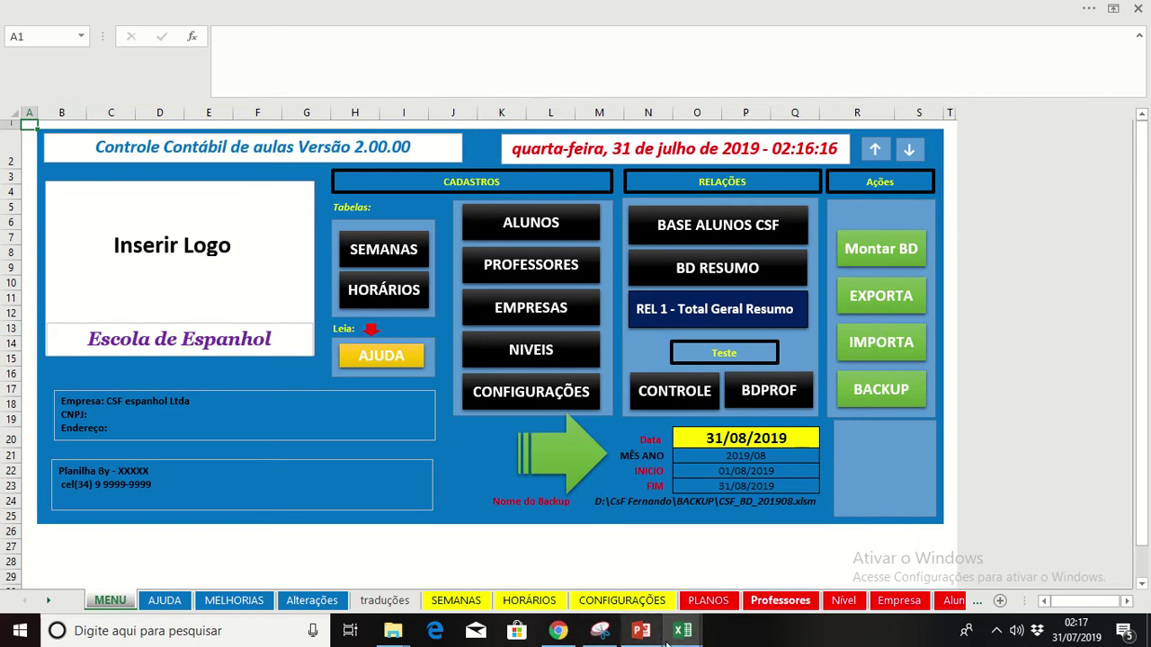
# Return to the BD_201908_PROF_001 workbook and go to the HOUVE AULAS column on the BD_PROF sheet
pyautogui.moveTo(683, 634)
pyautogui.click(711, 582)
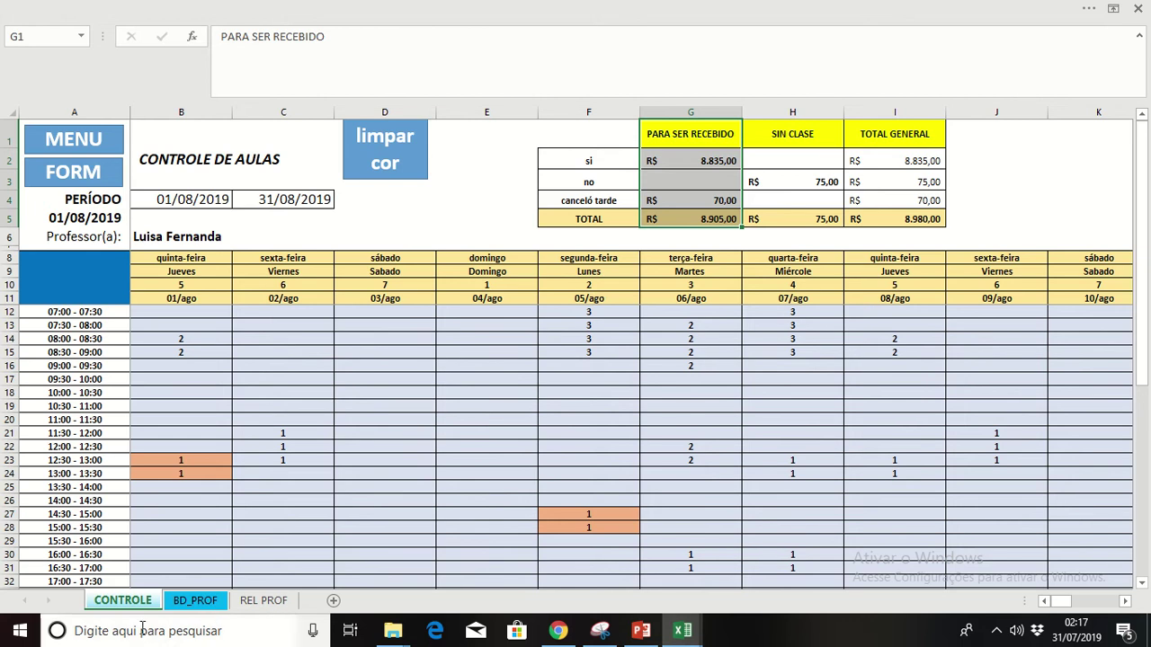
pyautogui.click(187, 608)
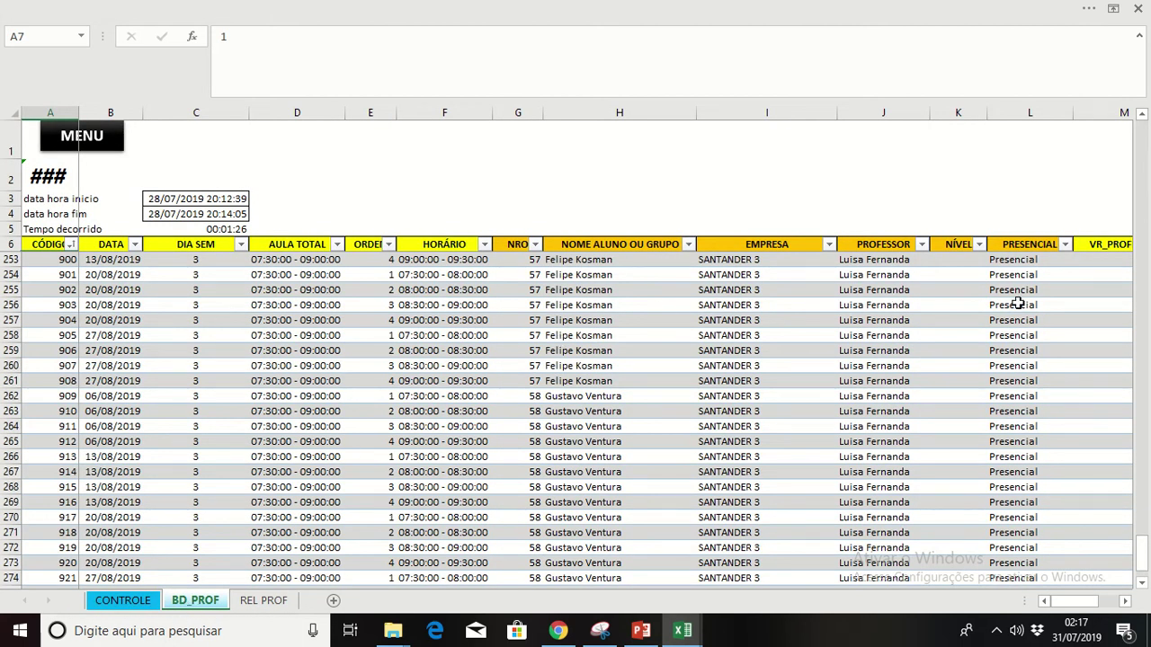
pyautogui.press('Right')
pyautogui.press('Right')
pyautogui.press('Right')
pyautogui.press('Right')
pyautogui.press('Right')
pyautogui.press('Right')
pyautogui.press('Right')
pyautogui.press('Right')
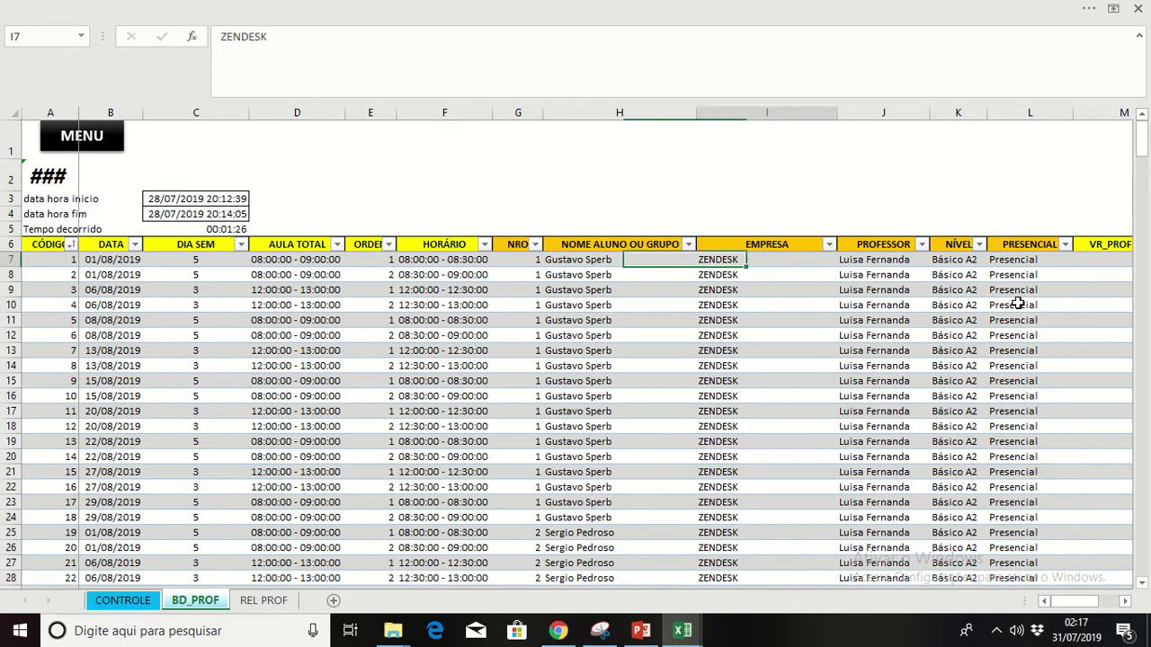
pyautogui.press('Right')
pyautogui.press('Right')
pyautogui.press('Right')
pyautogui.press('Right')
pyautogui.press('Right')
pyautogui.press('Right')
pyautogui.press('Right')
pyautogui.press('Right')
pyautogui.press('Right')
pyautogui.press('Right')
pyautogui.press('Left')
pyautogui.press('Left')
pyautogui.press('Left')
pyautogui.press('Left')
# Examine the HOUVE AULAS column on the BD_PROF sheet from the first class records down to the last ones
pyautogui.press('Down')
pyautogui.press('Down')
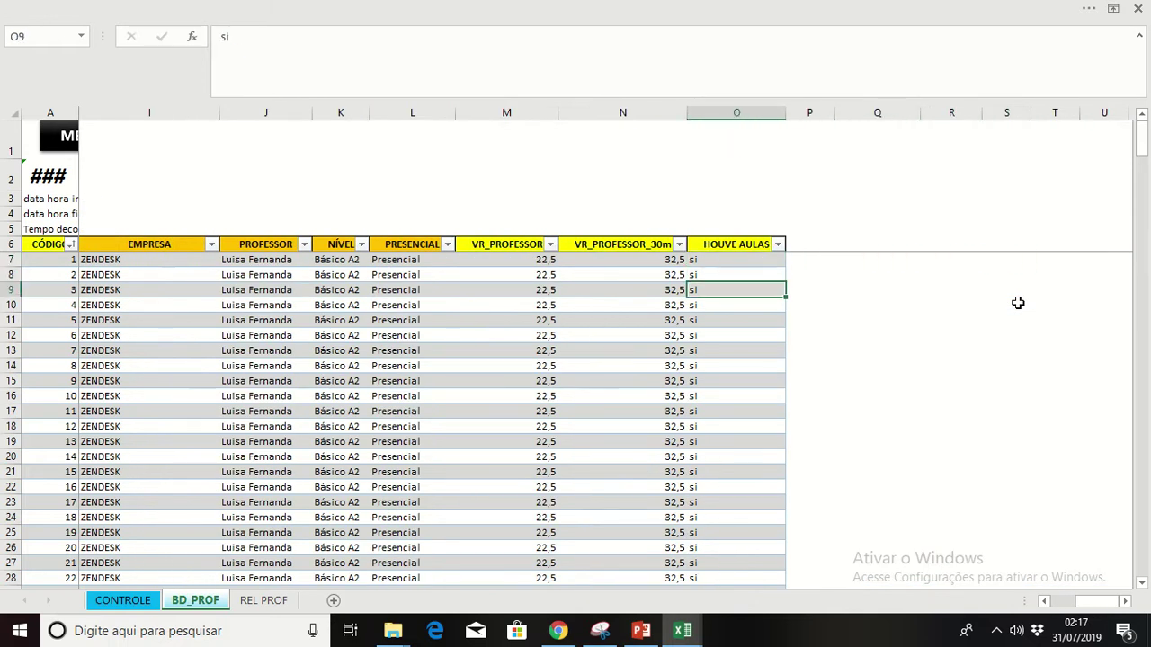
pyautogui.press('Down')
pyautogui.press('Down')
pyautogui.press('Down')
pyautogui.press('Down')
pyautogui.press('Down')
pyautogui.press('Down')
pyautogui.press('Down')
pyautogui.press('Down')
pyautogui.press('Down')
pyautogui.press('Down')
pyautogui.press('Down')
pyautogui.press('Down')
pyautogui.press('Down')
pyautogui.press('Down')
pyautogui.press('Down')
pyautogui.press('Down')
pyautogui.press('Down')
pyautogui.press('Down')
pyautogui.press('Down')
pyautogui.press('Down')
pyautogui.hotkey('ctrl', 'Down')
pyautogui.press('Up')
pyautogui.press('Up')
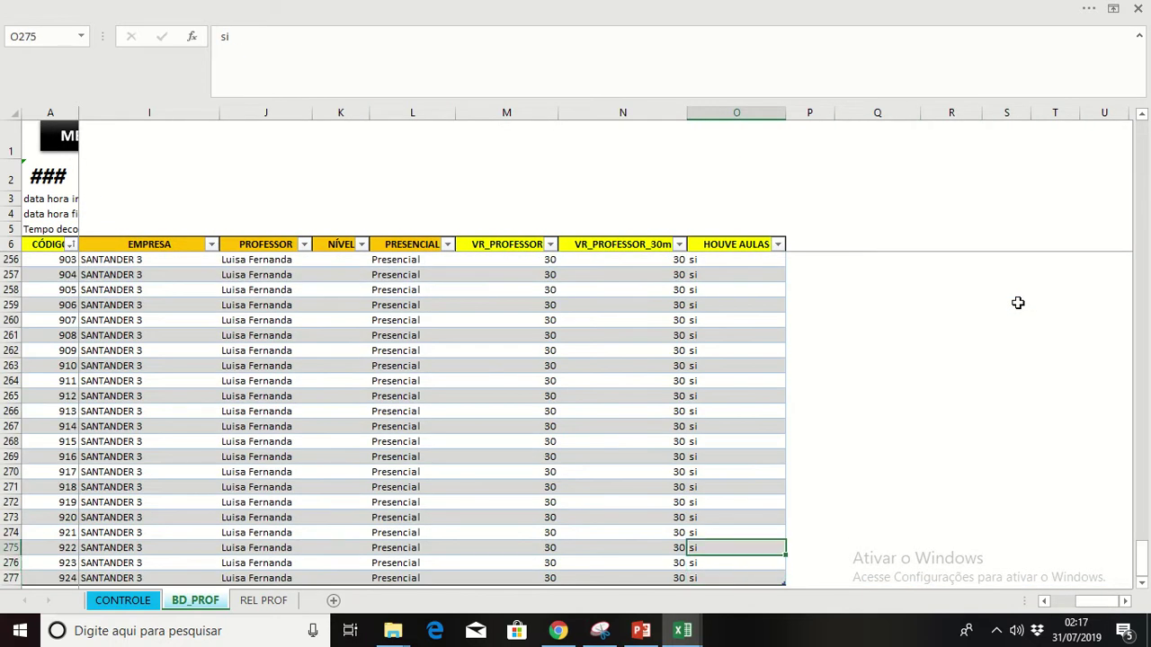
# Review the HOUVE AULAS entries upward from the SANTANDER 3 records to the ORACLE class records
pyautogui.press('Up')
pyautogui.press('Up')
pyautogui.press('Up')
pyautogui.press('Up')
pyautogui.press('Up')
pyautogui.press('Up')
pyautogui.press('Up')
pyautogui.press('Up')
pyautogui.press('Up')
pyautogui.press('Up')
pyautogui.press('Up')
pyautogui.press('Up')
pyautogui.press('Up')
pyautogui.press('Up')
pyautogui.press('Up')
pyautogui.press('Up')
pyautogui.press('Up')
pyautogui.press('Up')
pyautogui.press('Up')
pyautogui.press('Up')
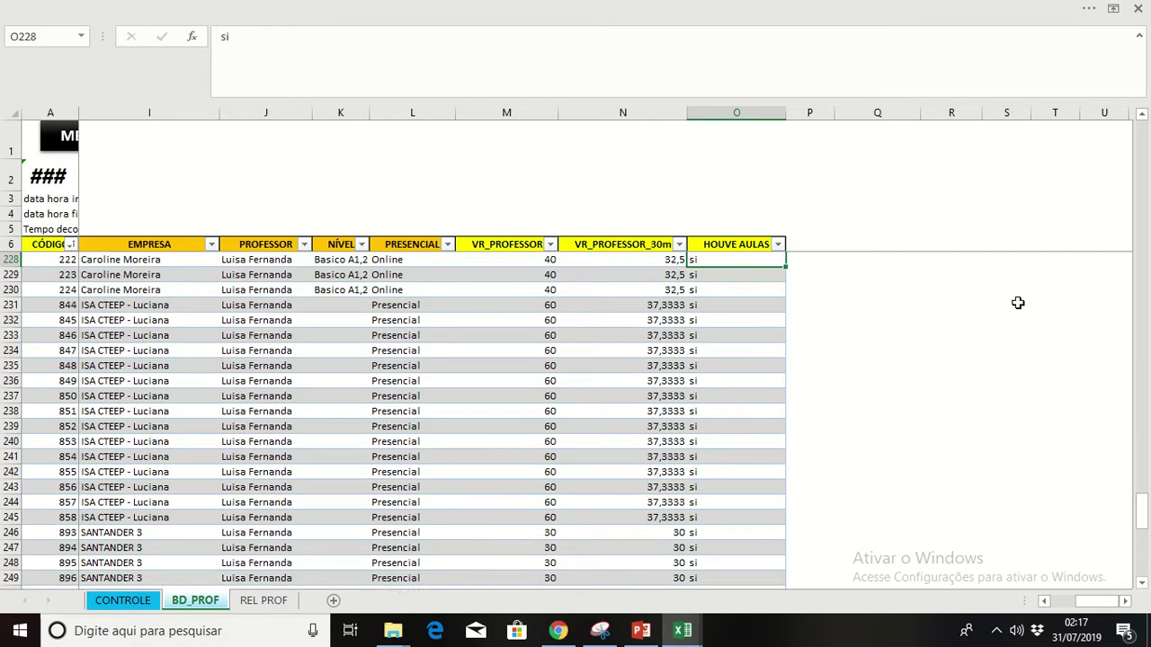
pyautogui.press('Up')
pyautogui.press('Up')
pyautogui.press('Up')
pyautogui.press('Up')
pyautogui.press('Up')
pyautogui.press('Up')
pyautogui.press('Up')
pyautogui.press('Up')
pyautogui.press('Up')
pyautogui.press('Up')
pyautogui.press('Up')
pyautogui.press('Up')
pyautogui.press('Up')
pyautogui.press('Up')
pyautogui.press('Up')
pyautogui.press('Up')
pyautogui.press('Up')
pyautogui.press('Up')
pyautogui.press('Up')
pyautogui.press('Up')
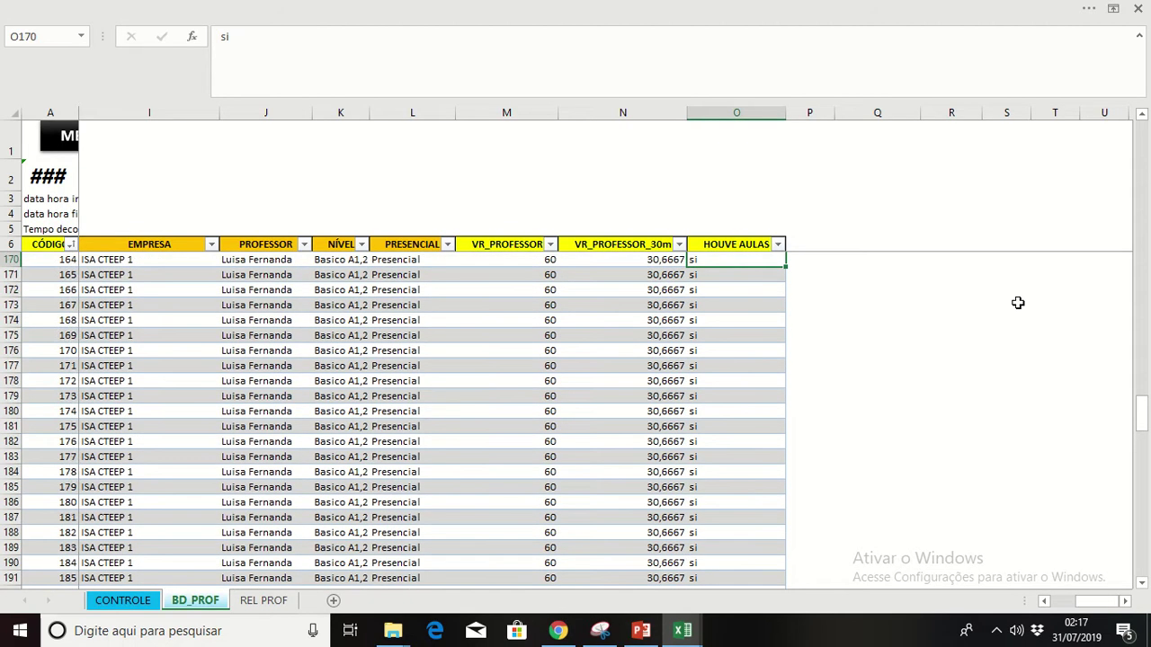
pyautogui.press('Up')
pyautogui.press('Up')
pyautogui.press('Up')
pyautogui.press('Up')
pyautogui.press('Up')
pyautogui.press('Up')
pyautogui.press('Up')
pyautogui.press('Up')
pyautogui.press('Up')
pyautogui.press('Up')
pyautogui.press('Up')
pyautogui.press('Up')
pyautogui.press('Up')
pyautogui.press('Up')
pyautogui.press('Up')
pyautogui.press('Up')
pyautogui.press('Up')
pyautogui.press('Up')
pyautogui.press('Up')
pyautogui.press('Up')
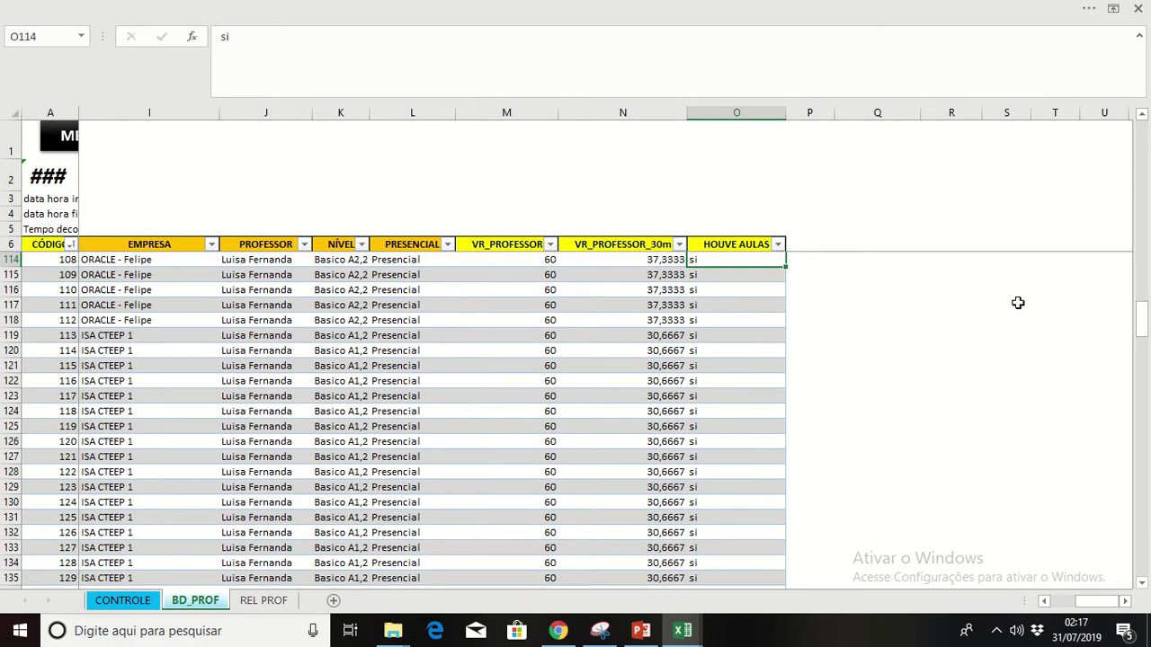
pyautogui.press('Tab')
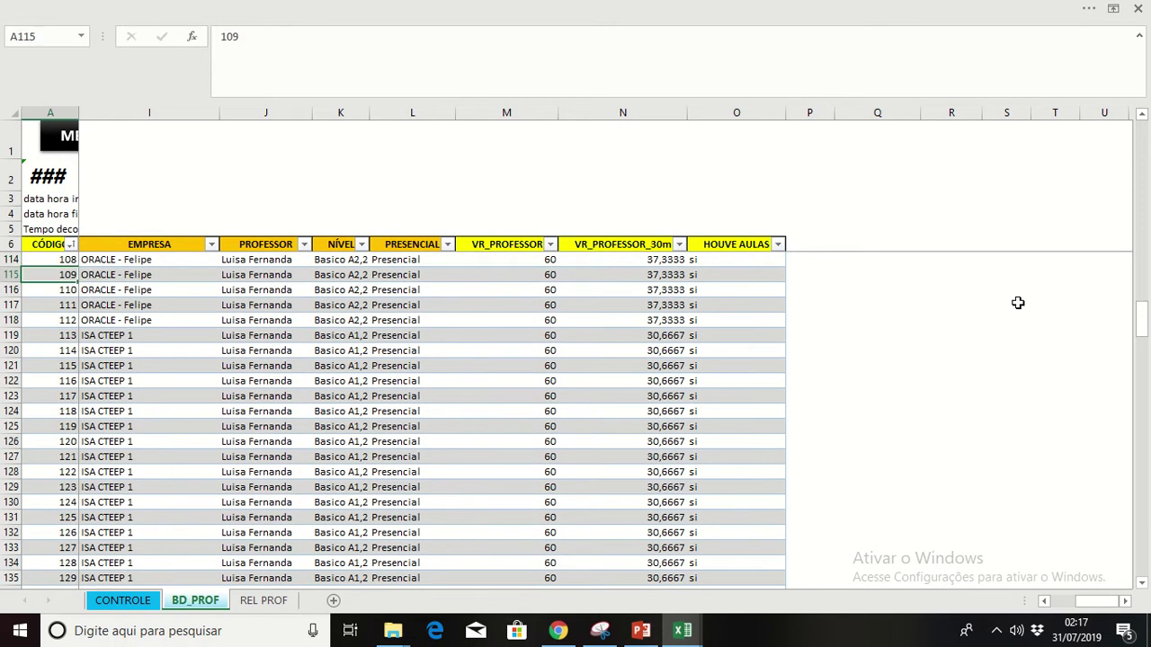
# Try the MENU link on the BD_PROF sheet, and return to the CONTROLE sheet
pyautogui.click(52, 139)
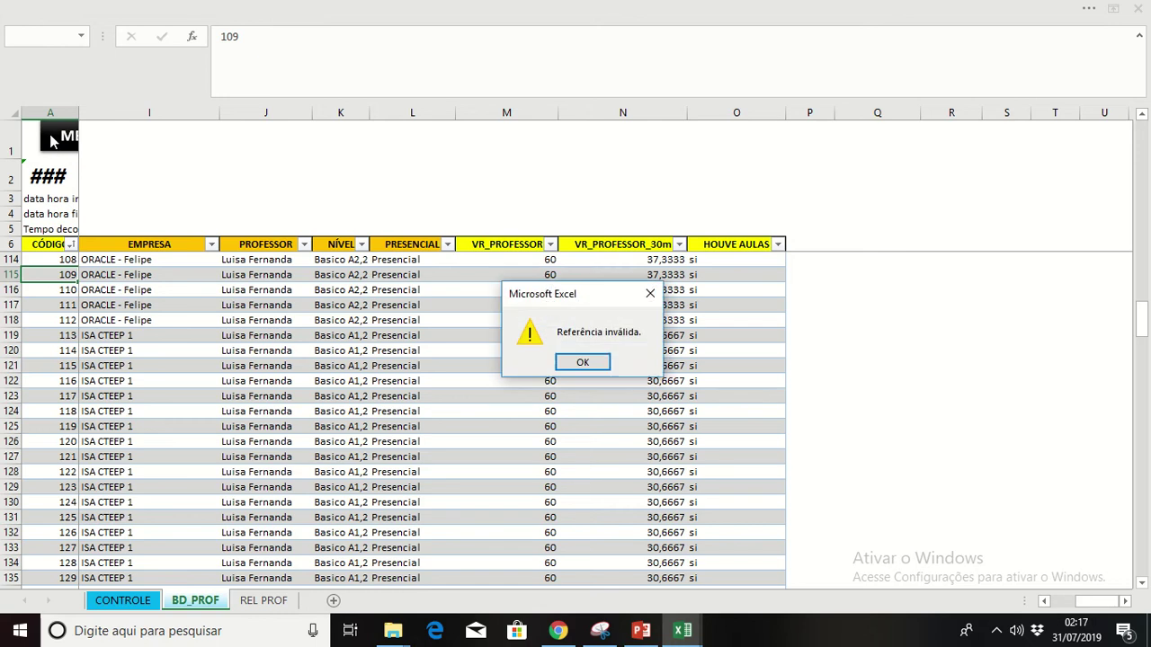
pyautogui.click(581, 361)
pyautogui.click(149, 609)
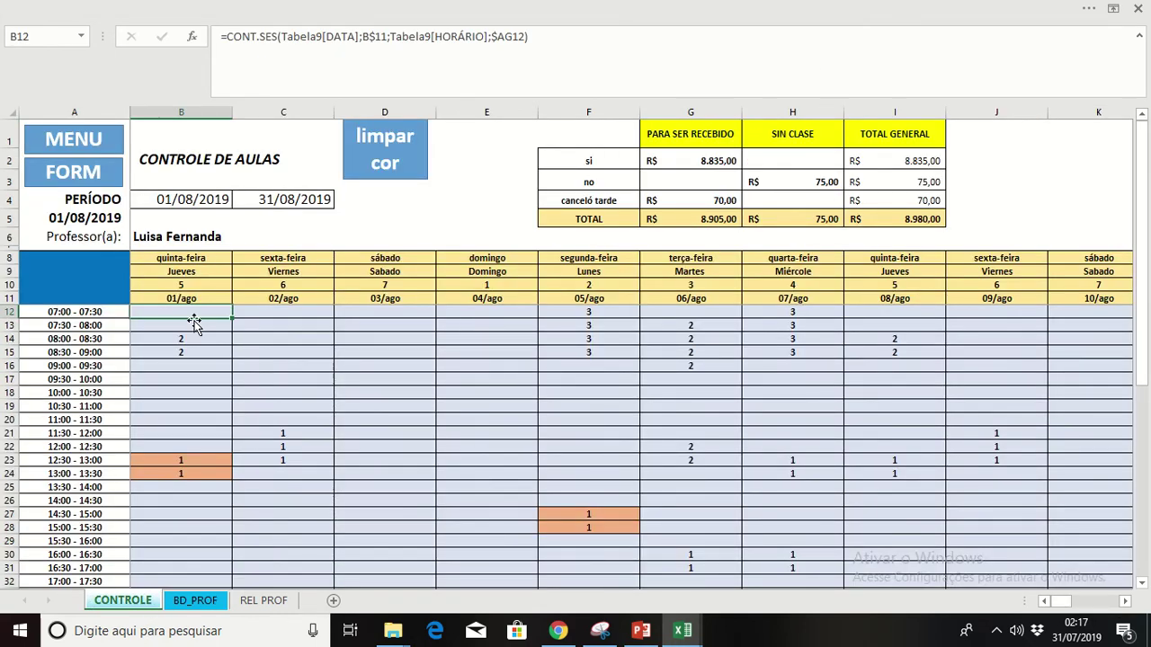
# Open the Controle de Aulas form for the 12:30 - 13:00 slot on 07/08/2019
pyautogui.click(796, 473)
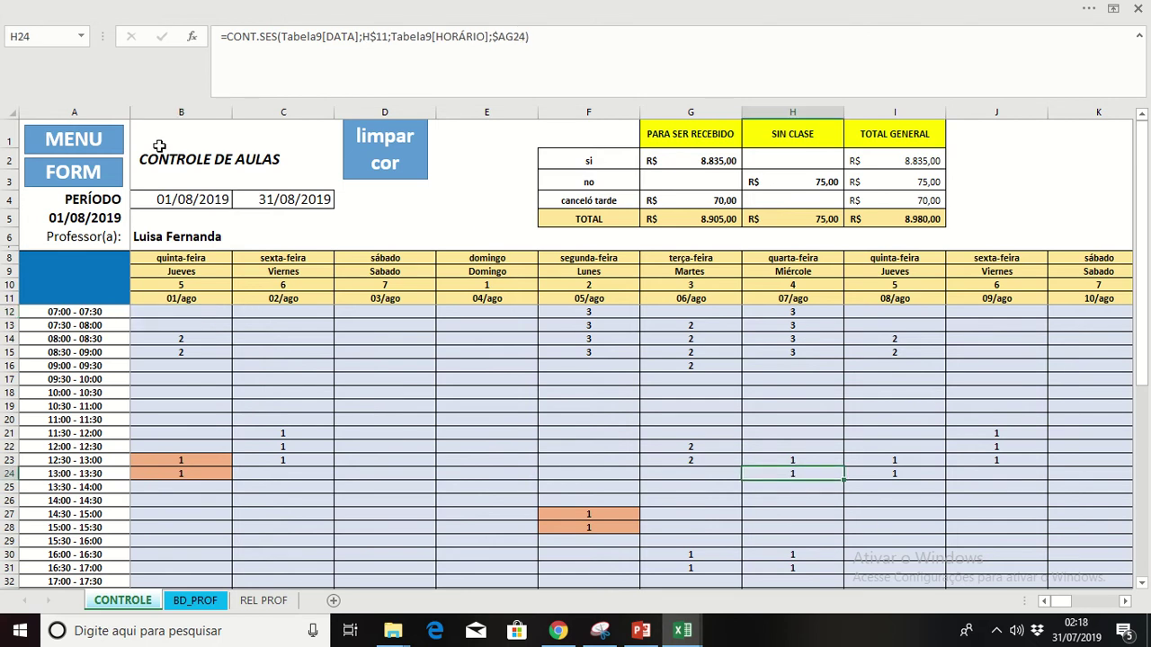
pyautogui.click(769, 459)
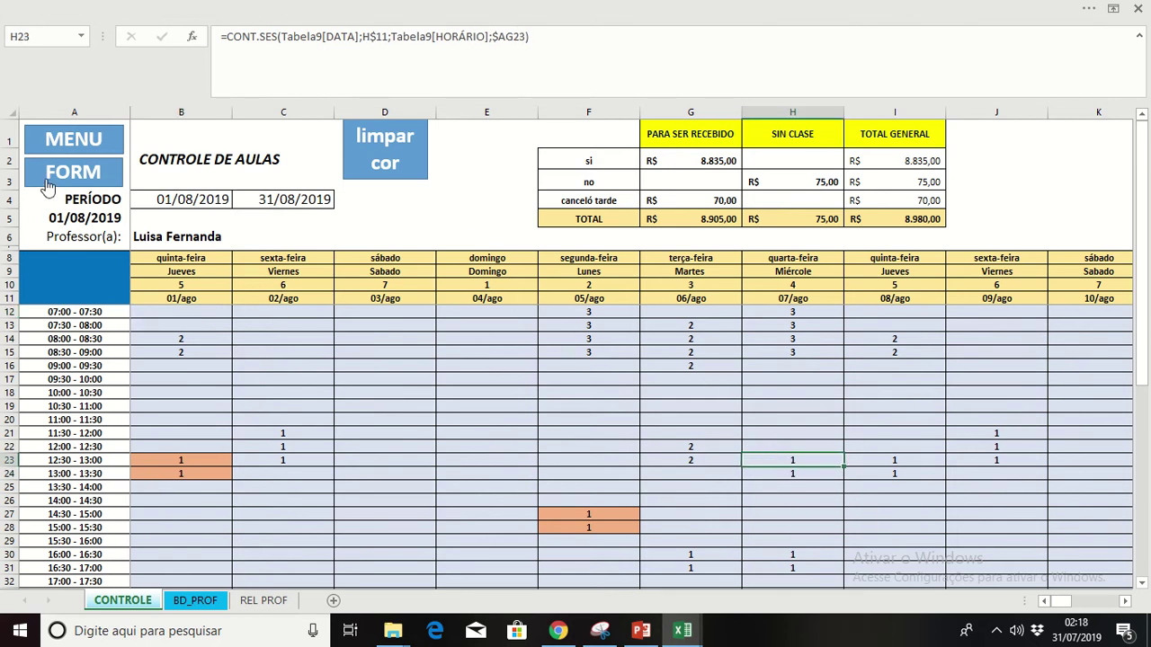
pyautogui.click(66, 174)
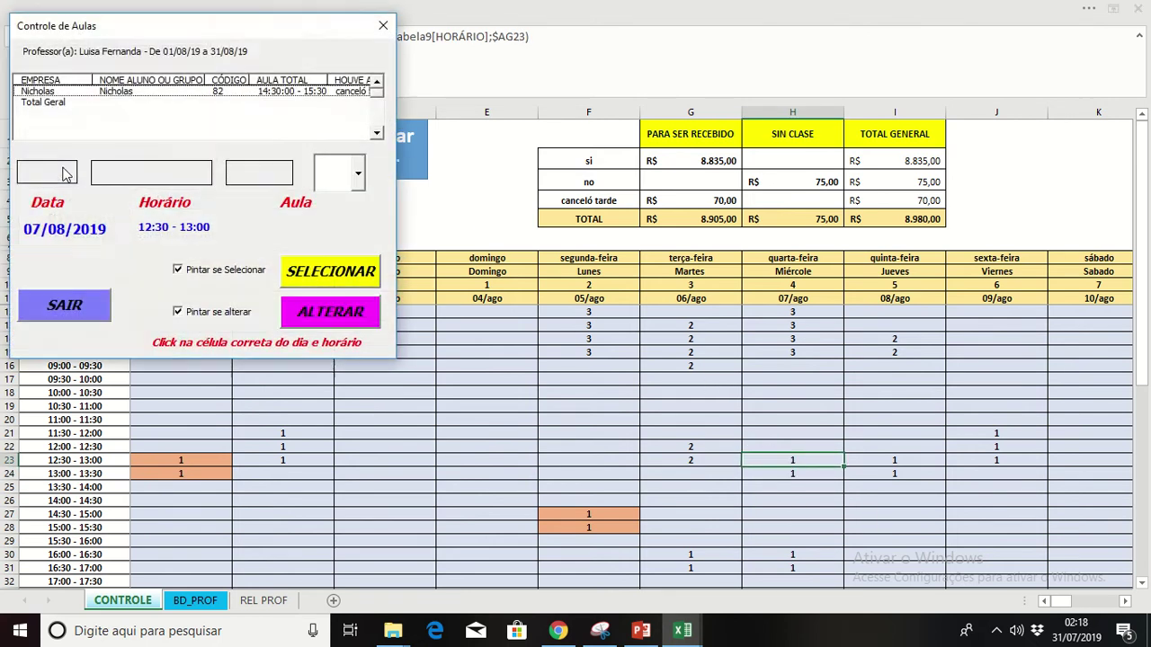
pyautogui.click(108, 92)
pyautogui.click(356, 174)
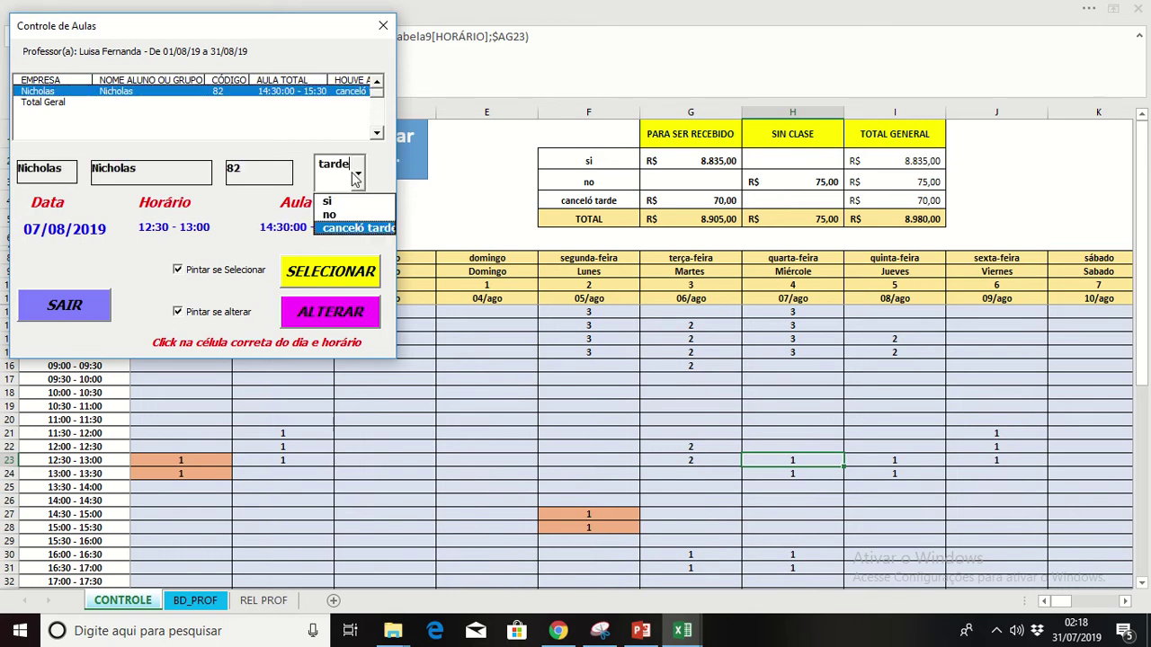
pyautogui.click(360, 213)
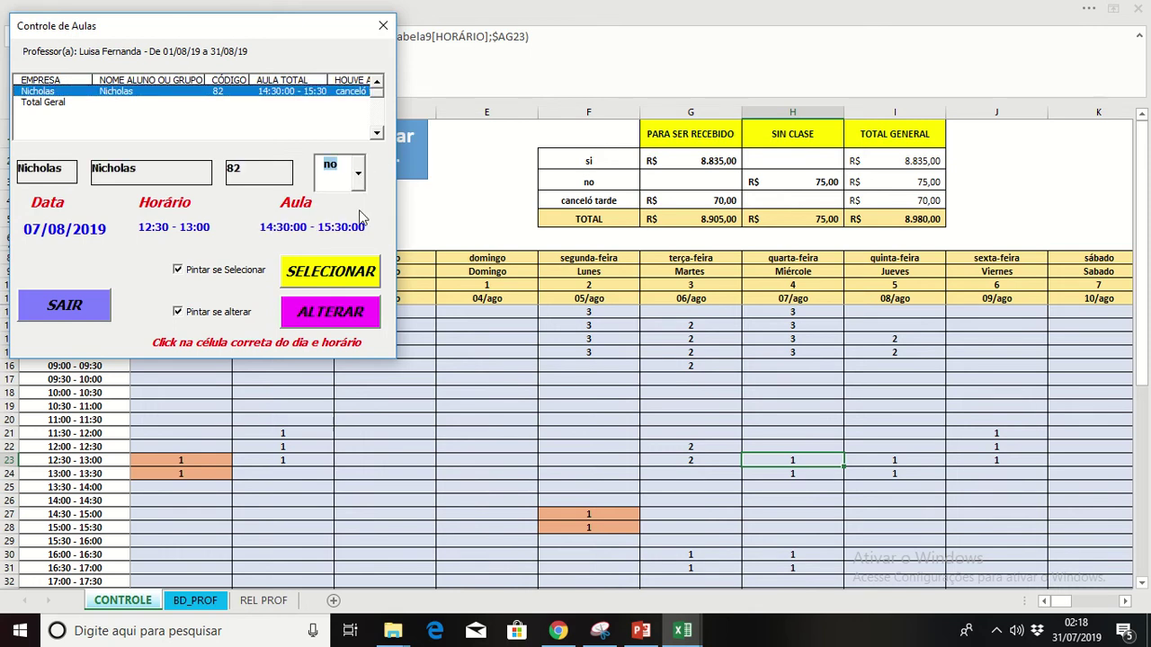
# Load the 07/08/2019 class at 12:30 - 13:00, change its attendance status to no, and close the form
pyautogui.click(354, 280)
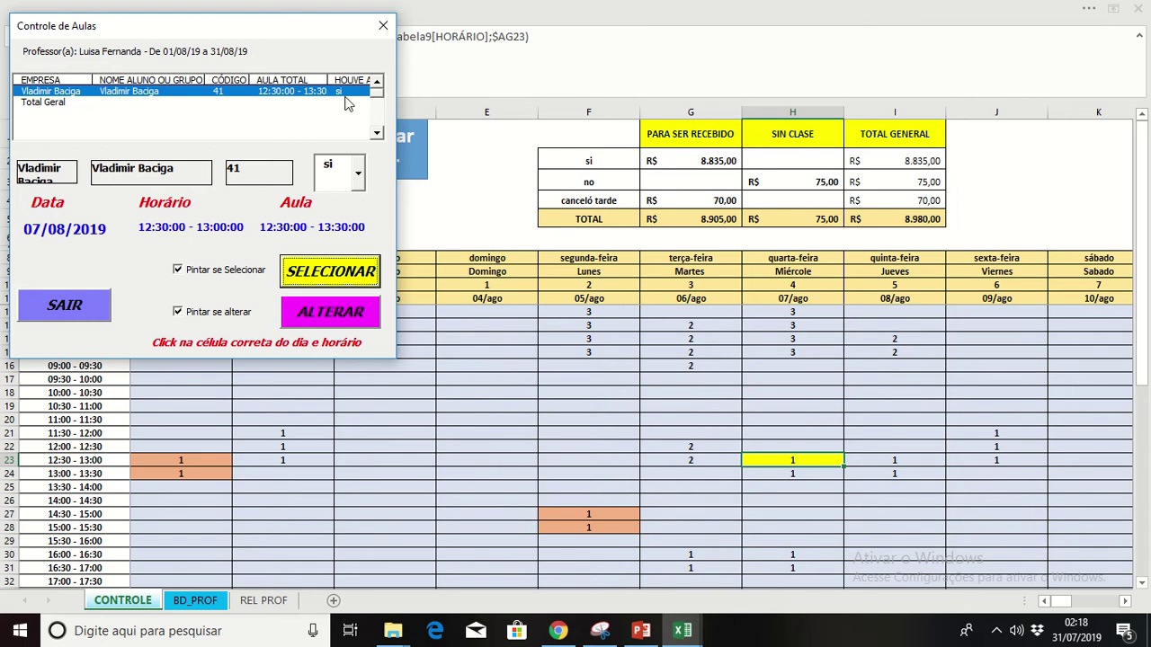
pyautogui.click(359, 183)
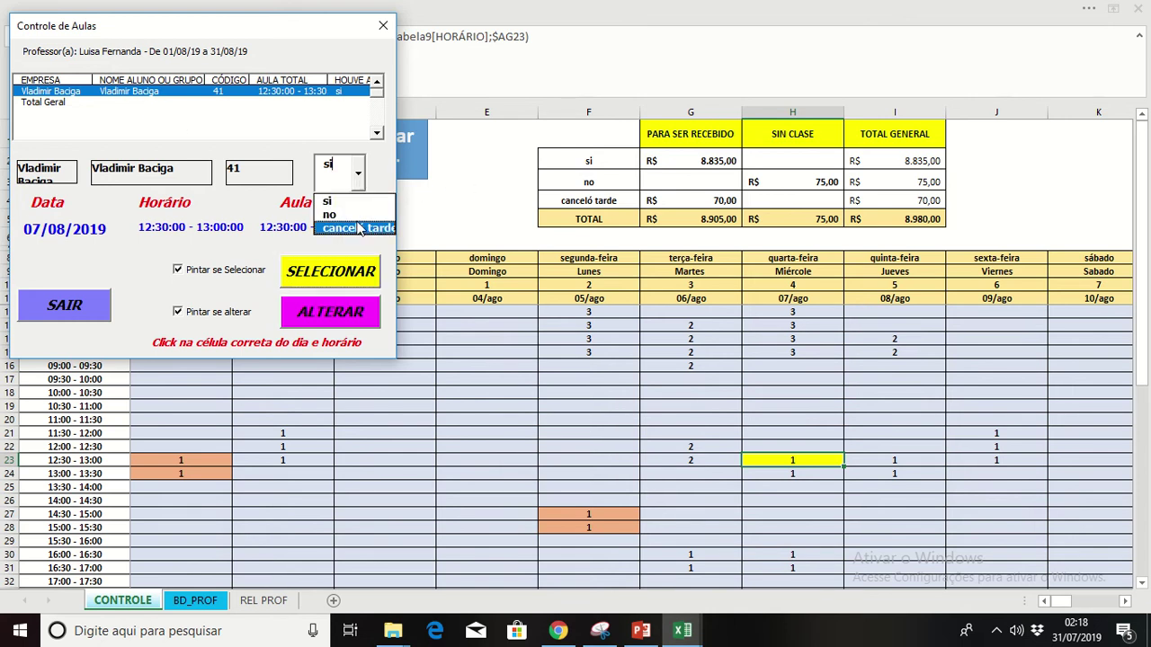
pyautogui.click(358, 220)
pyautogui.click(349, 313)
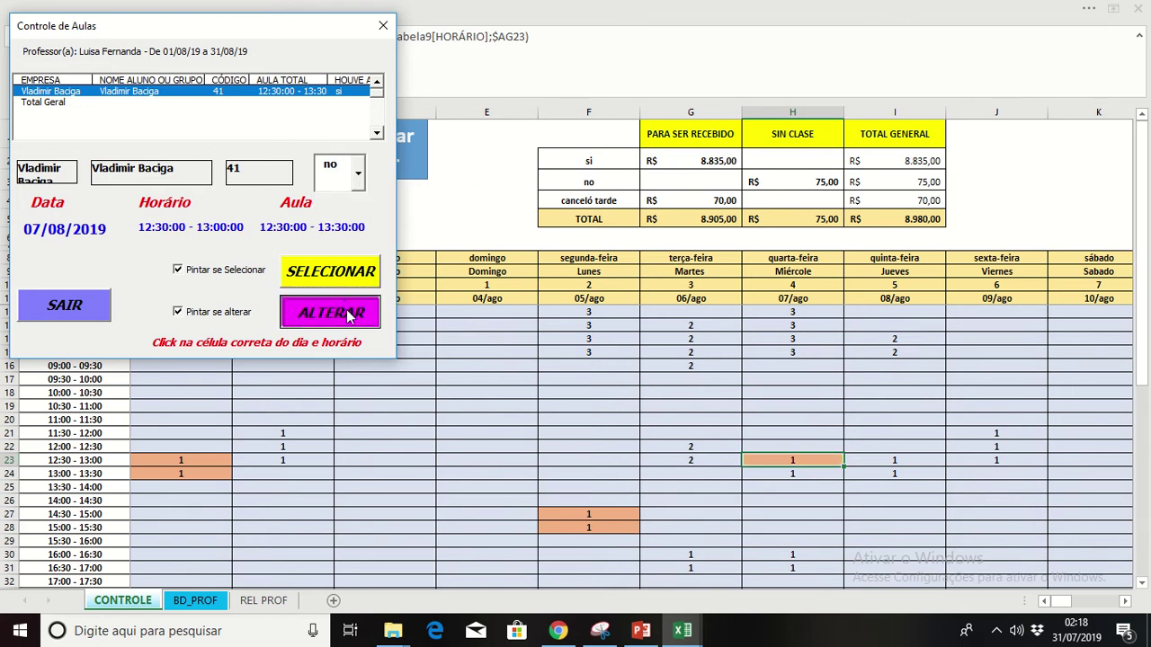
pyautogui.click(383, 27)
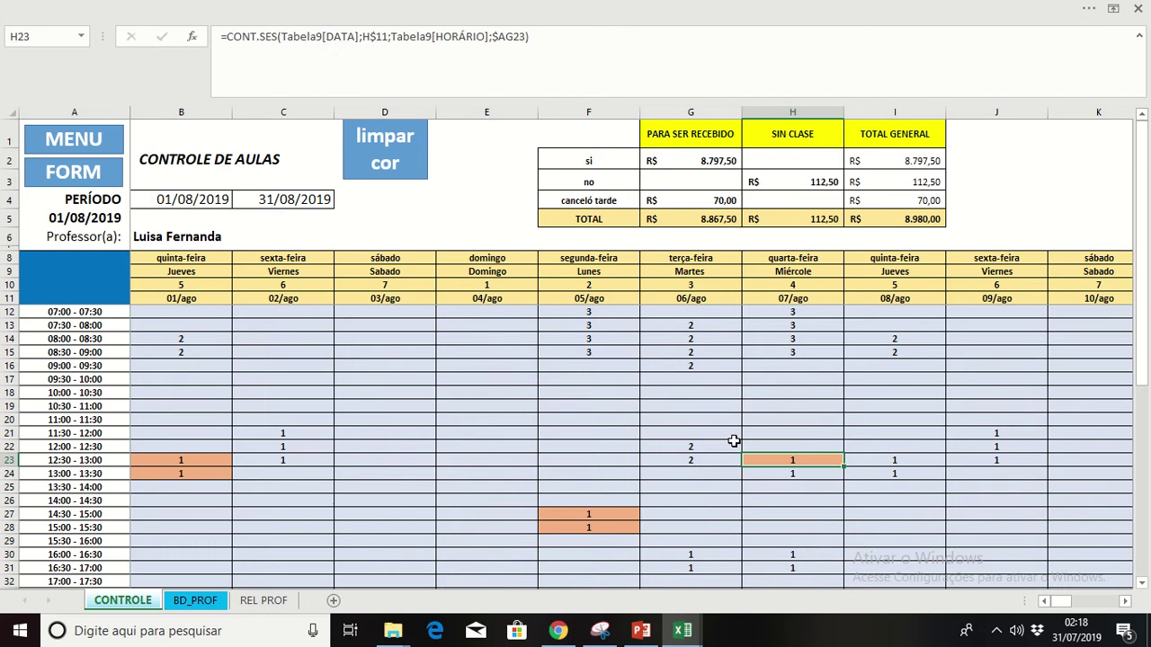
# Record the 07/08/2019 class at 13:00 - 13:30 as no in the Controle de Aulas form, and close the form
pyautogui.click(758, 471)
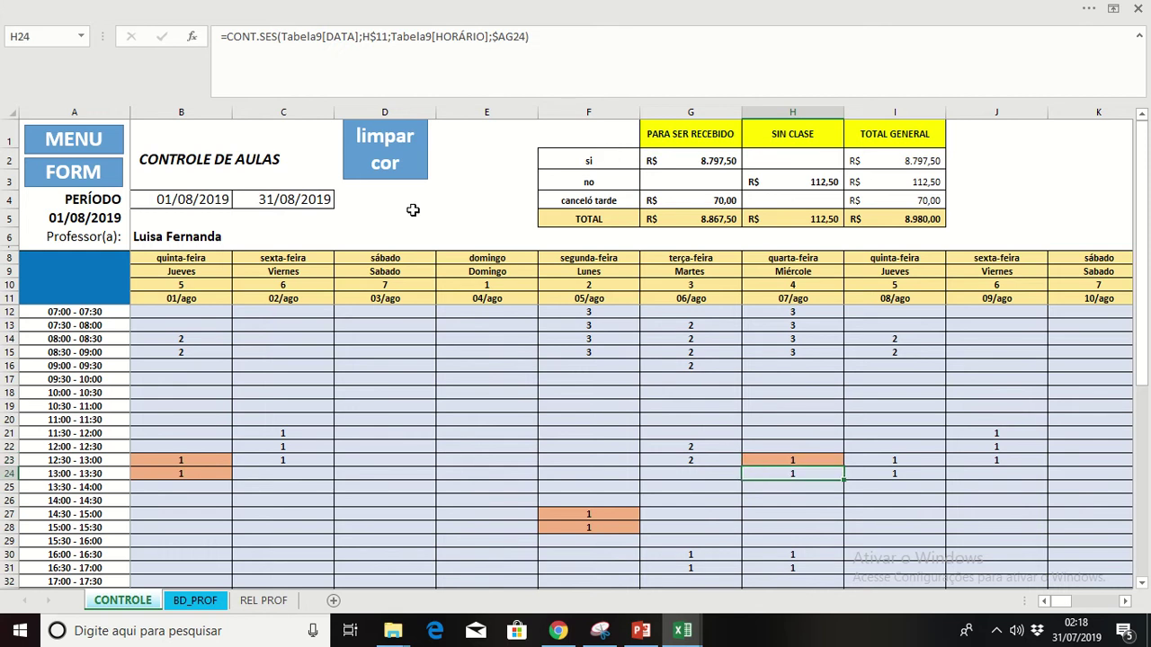
pyautogui.click(81, 173)
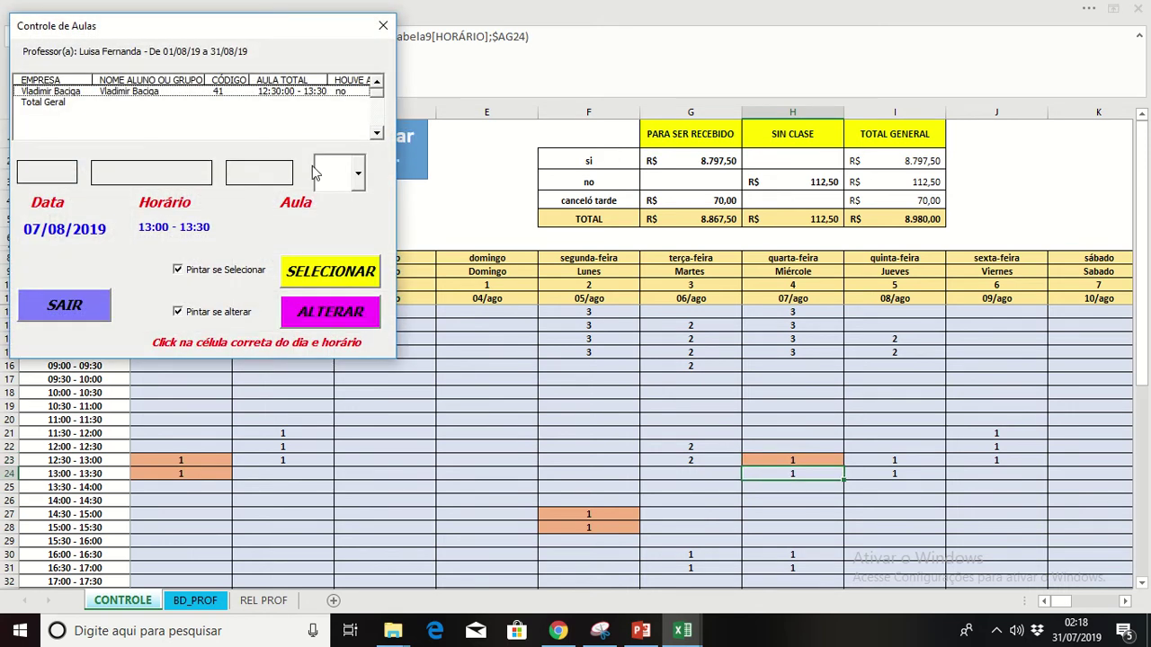
pyautogui.click(291, 93)
pyautogui.click(347, 286)
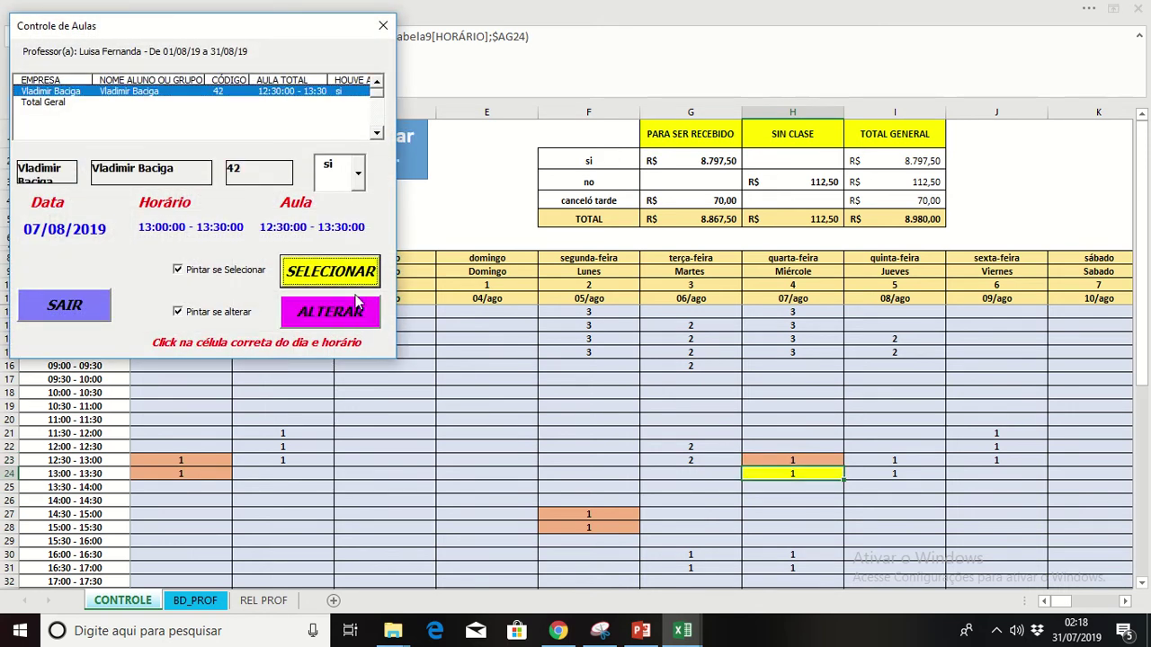
pyautogui.click(357, 172)
pyautogui.click(350, 210)
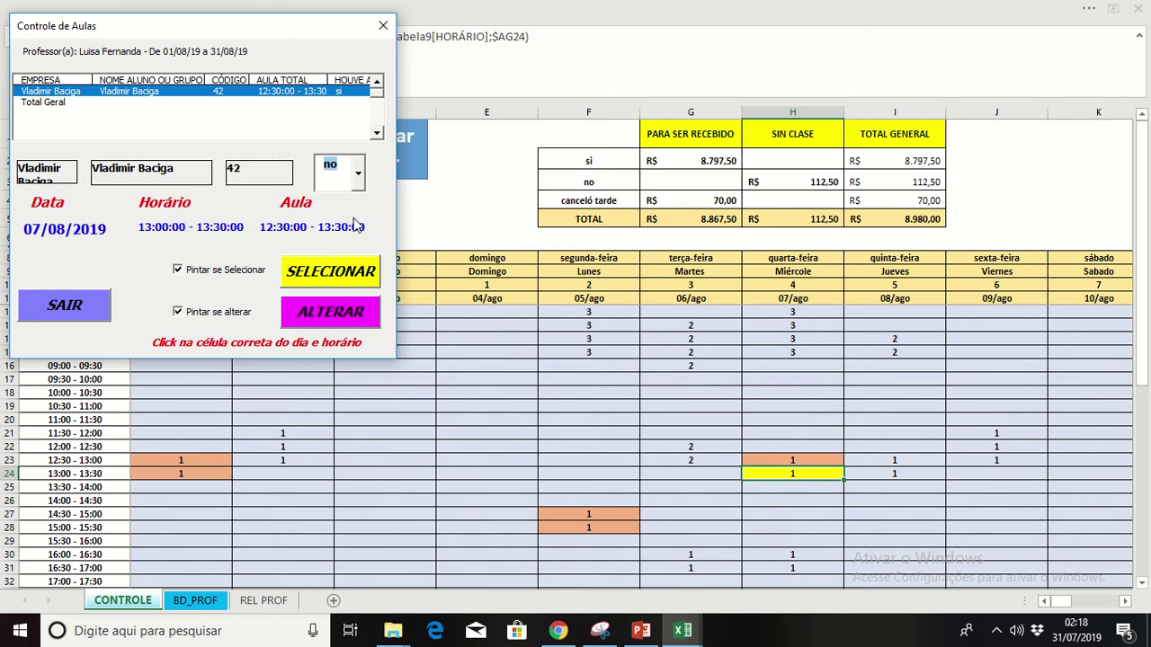
pyautogui.click(347, 306)
pyautogui.click(383, 26)
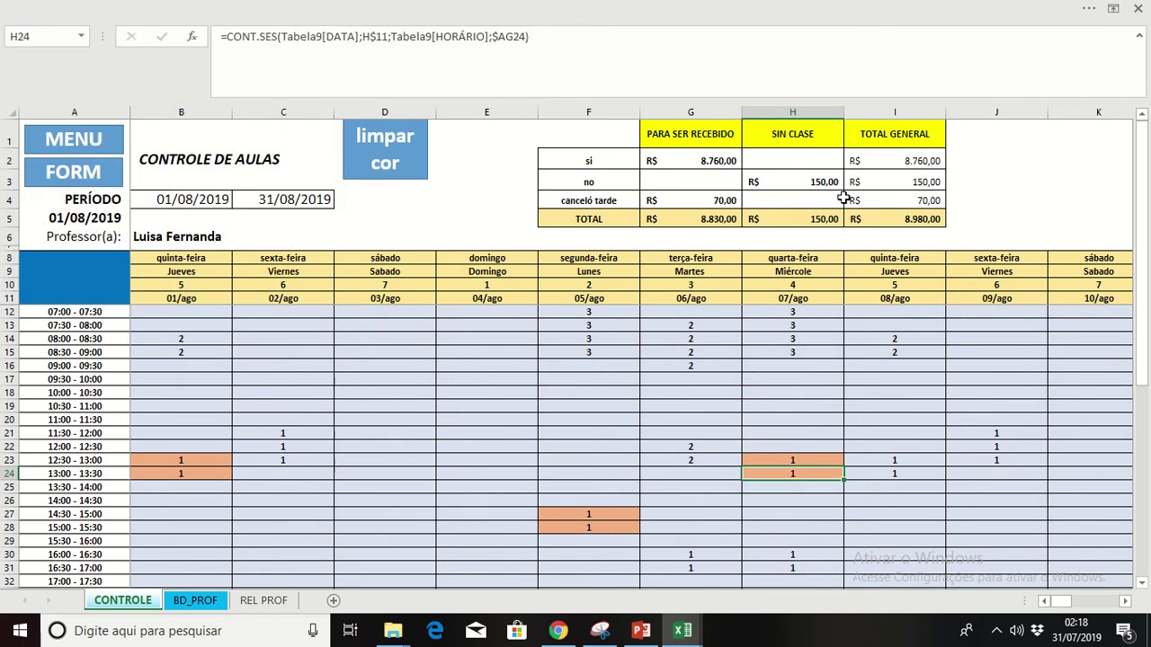
# Examine the SIN CLASE amount for no and the PARA SER RECEBIDO amounts in the payment summary
pyautogui.click(816, 180)
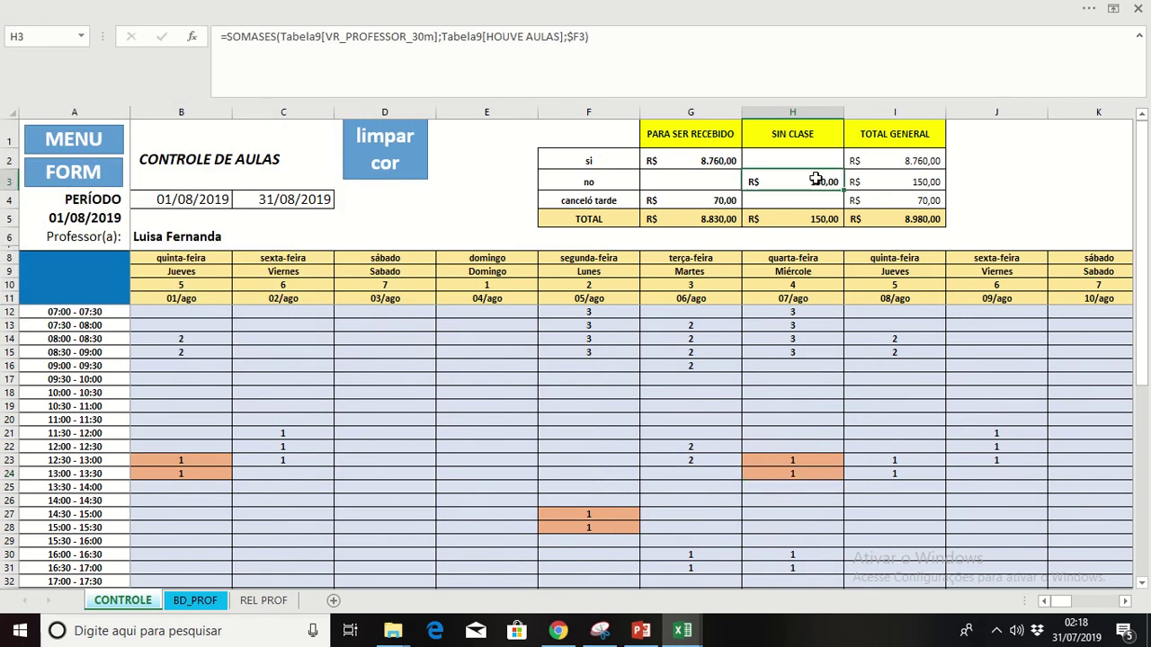
pyautogui.press('Left')
pyautogui.press('Up')
pyautogui.press('Right')
pyautogui.press('Down')
pyautogui.press('Left')
pyautogui.press('Up')
pyautogui.press('Down')
pyautogui.press('Down')
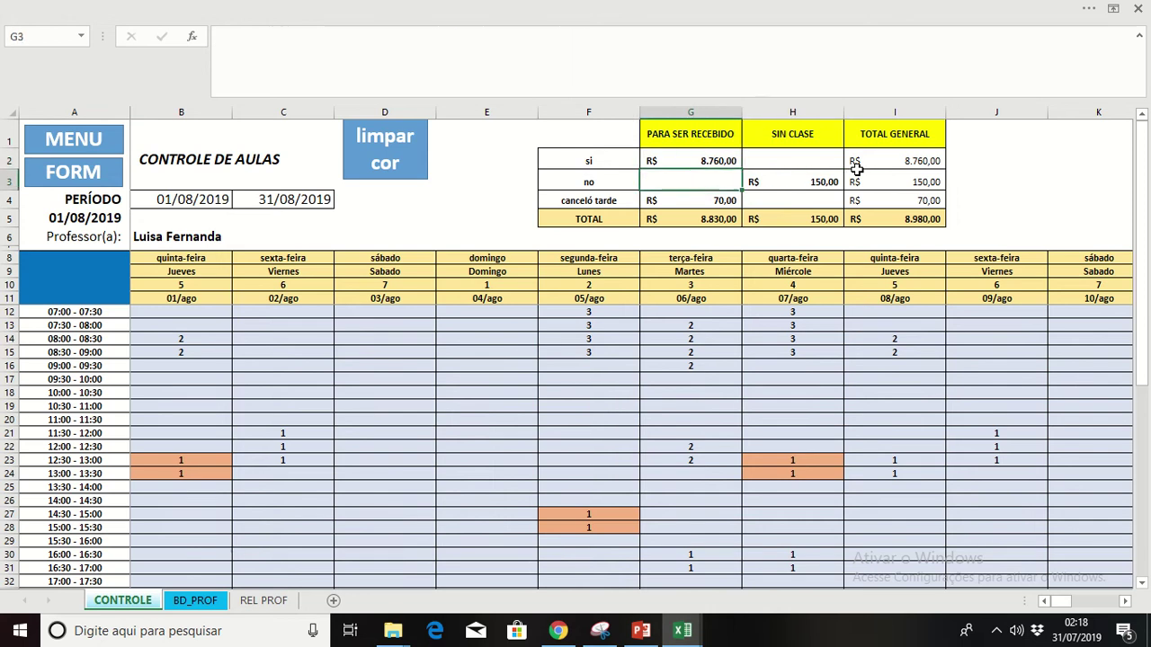
# Look over the period dates and the Portuguese and Spanish weekday headings of the class schedule through 07/ago
pyautogui.press('Left')
pyautogui.press('Left')
pyautogui.press('Left')
pyautogui.press('Left')
pyautogui.press('Left')
pyautogui.press('Left')
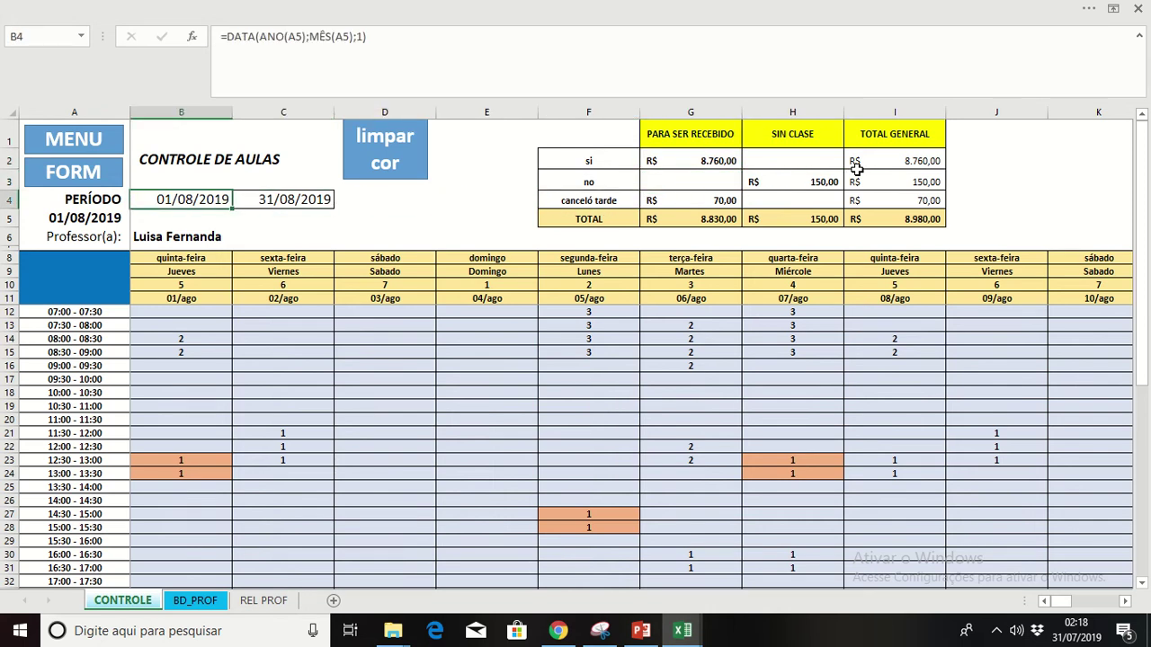
pyautogui.press('Down')
pyautogui.press('Down')
pyautogui.press('Right')
pyautogui.press('Down')
pyautogui.press('Down')
pyautogui.press('Down')
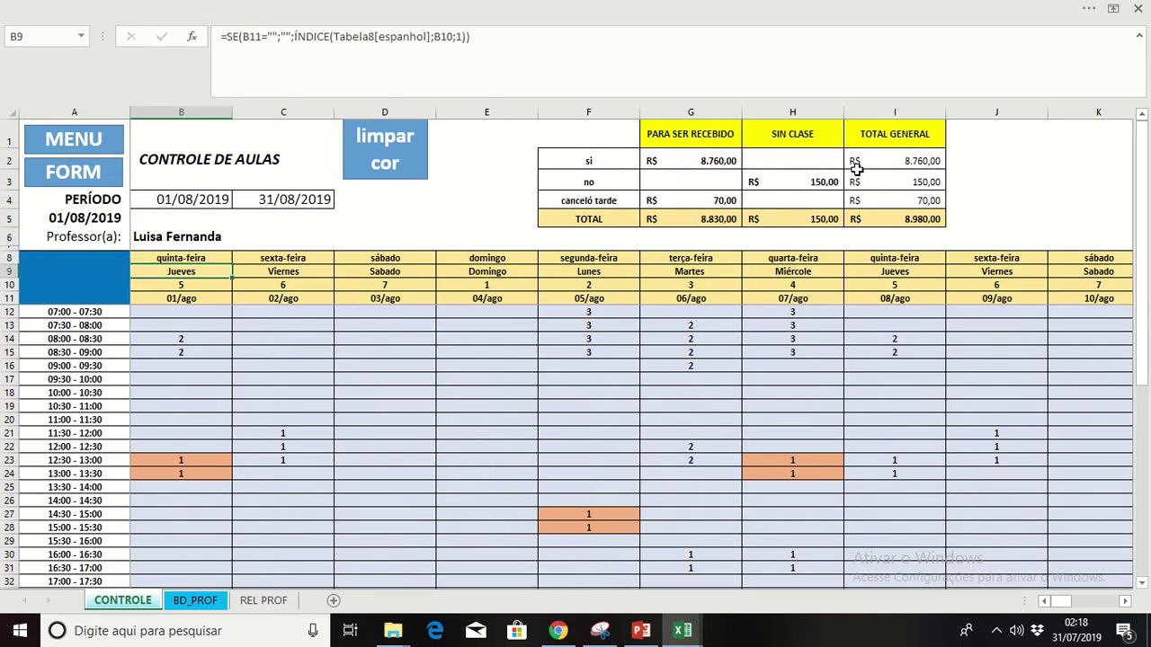
pyautogui.press('Down')
pyautogui.press('Up')
pyautogui.press('Right')
pyautogui.press('Up')
pyautogui.press('Right')
pyautogui.press('Right')
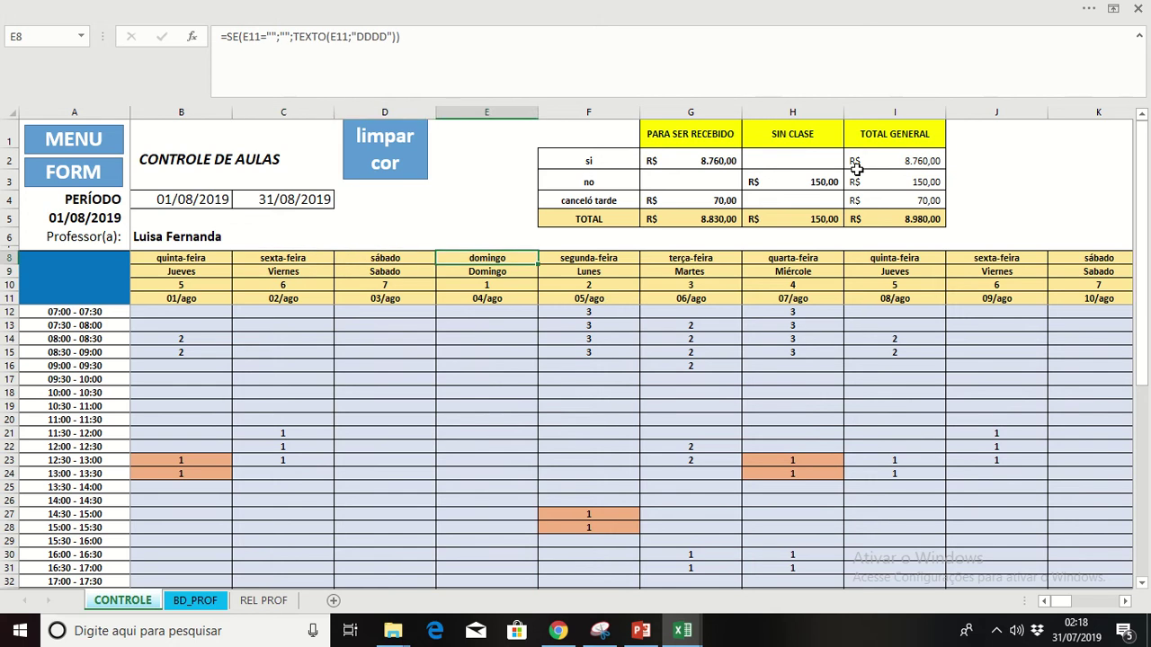
pyautogui.press('Right')
pyautogui.press('Right')
pyautogui.press('Right')
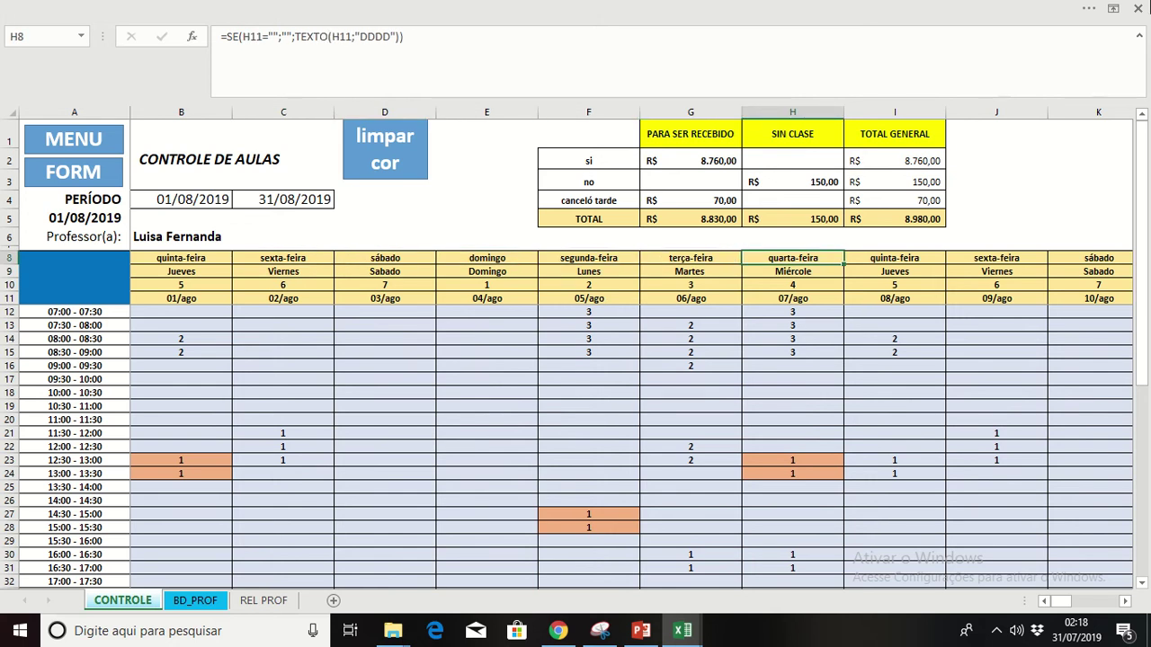
# Close the BD_201908_PROF_001 workbook from the CONTROLE sheet, saving its changes
pyautogui.click(1139, 8)
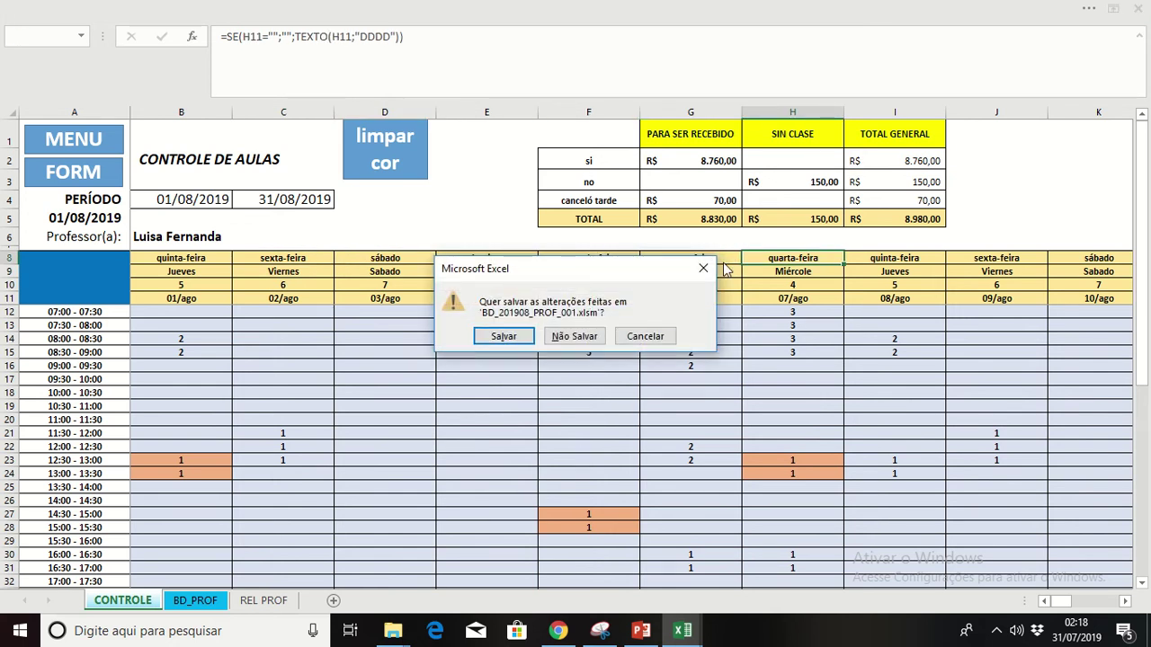
pyautogui.click(703, 268)
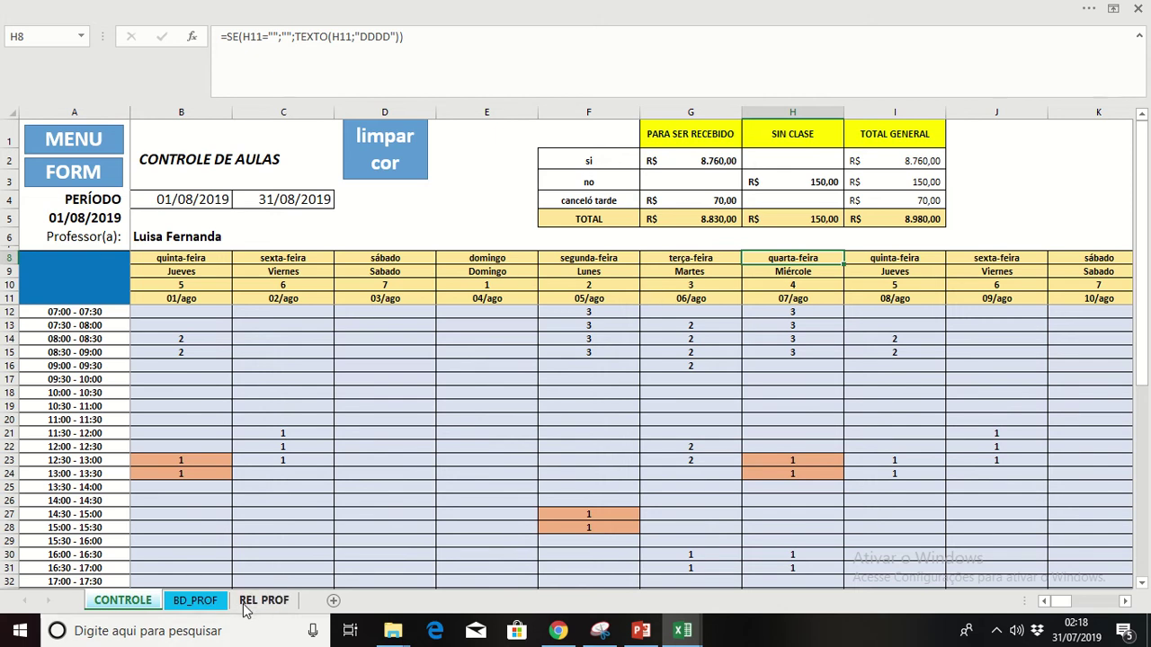
pyautogui.click(200, 601)
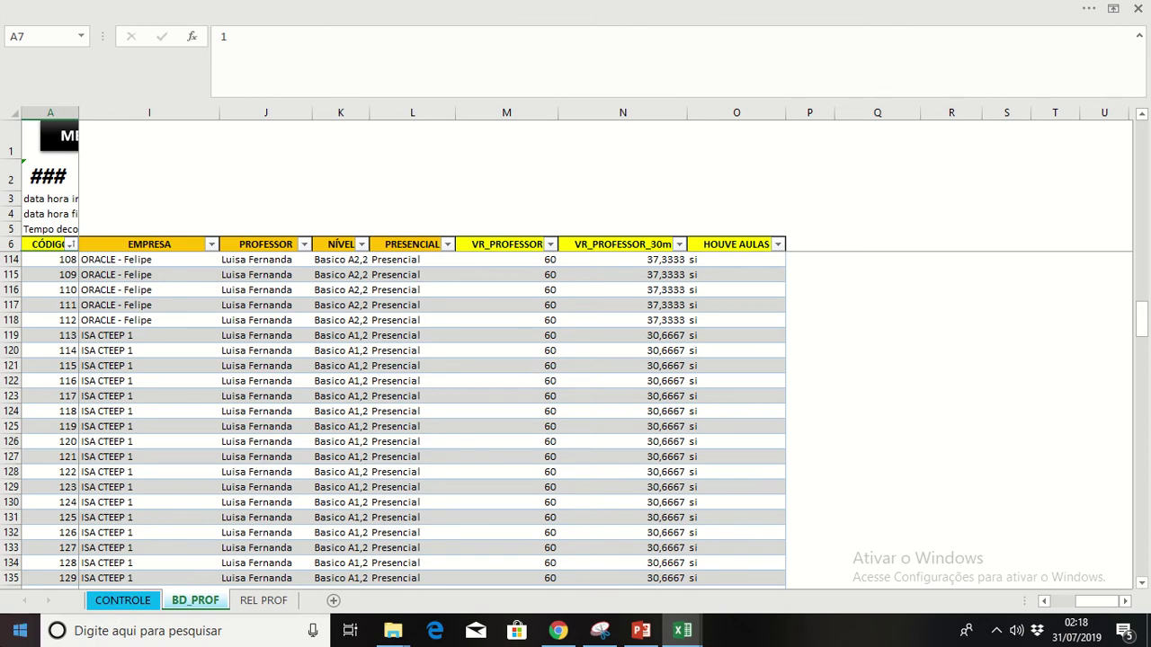
pyautogui.click(125, 601)
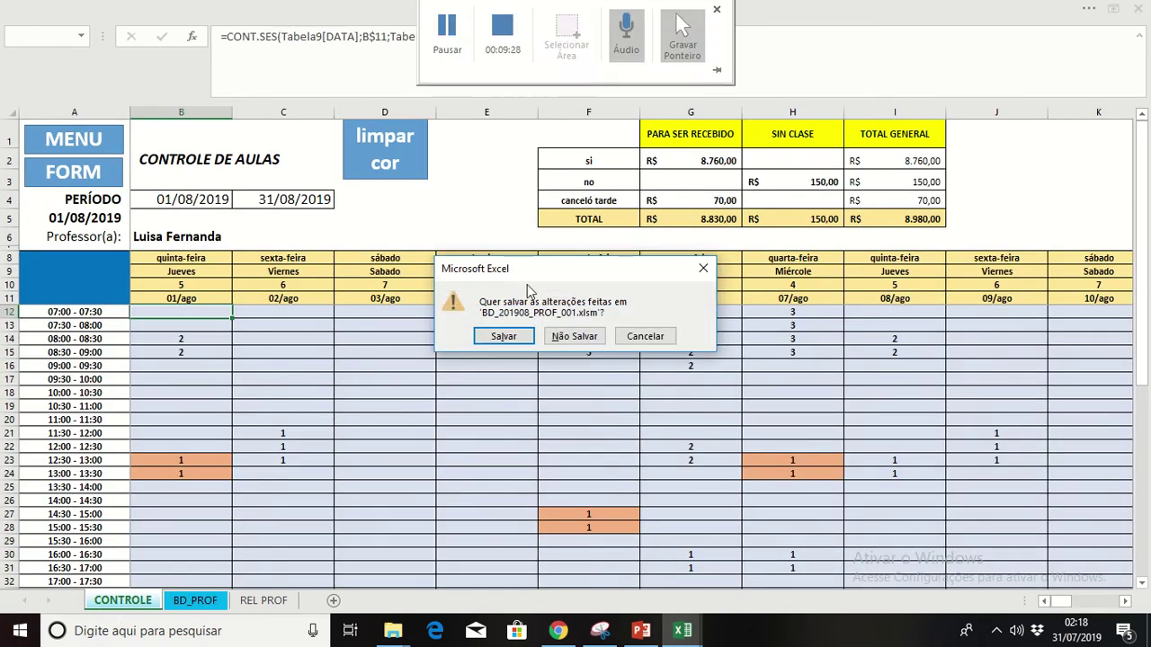
pyautogui.click(492, 337)
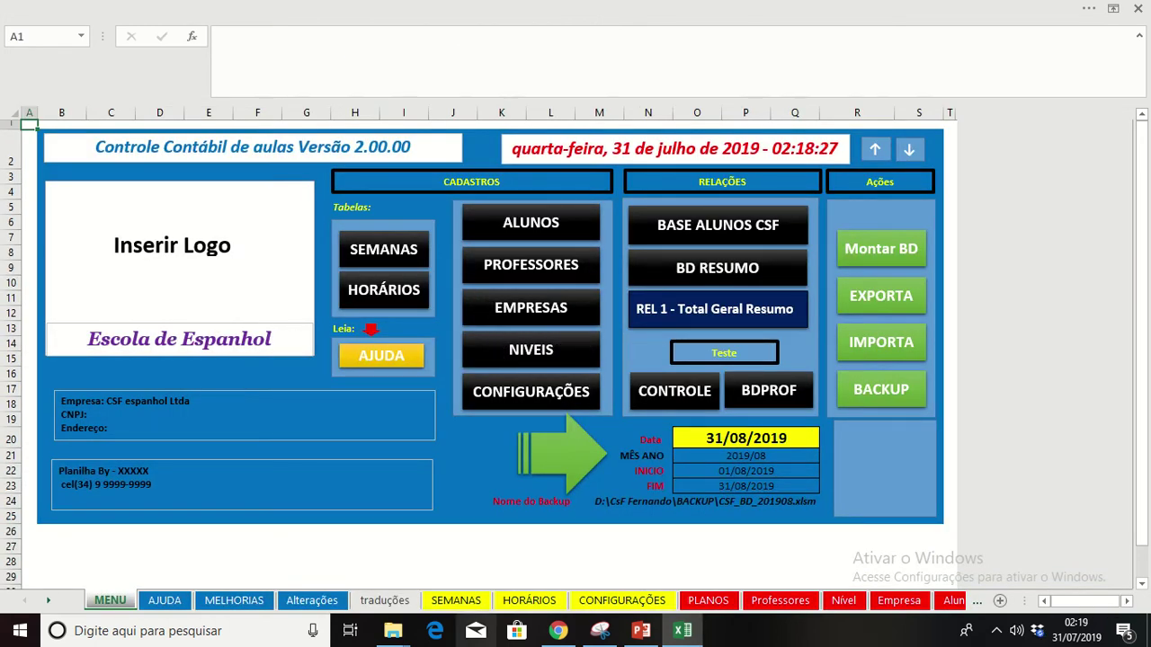
# Display the 08 folder of teacher workbooks in File Explorer, and switch to the PowerPoint presentation
pyautogui.moveTo(393, 630)
pyautogui.click(326, 558)
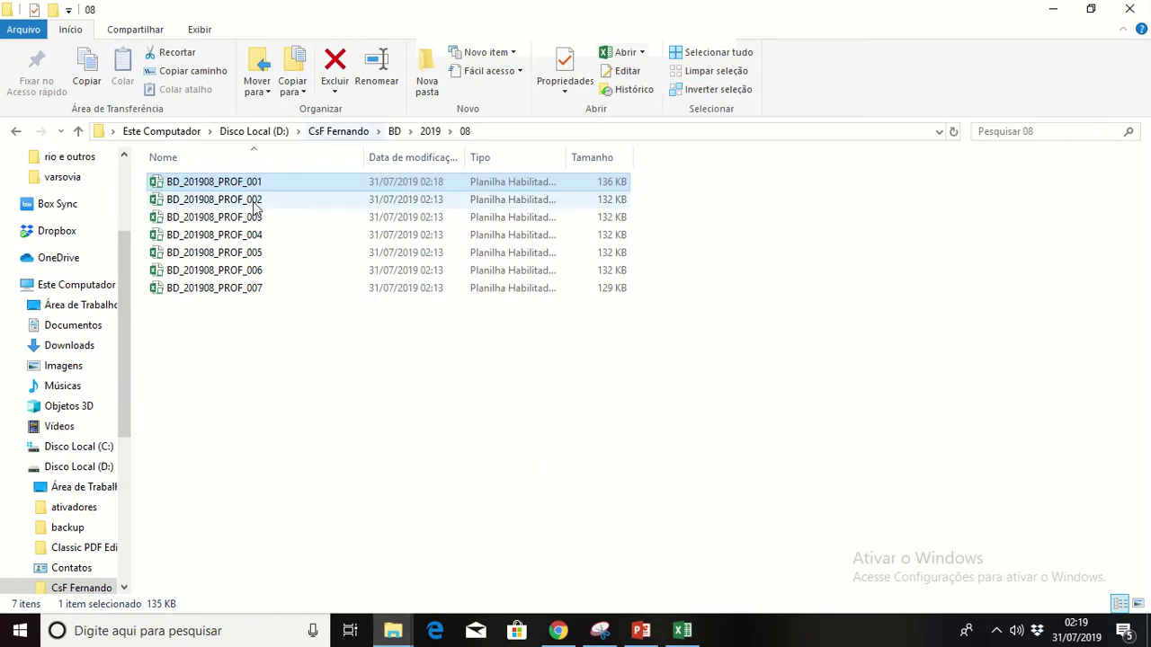
pyautogui.click(641, 630)
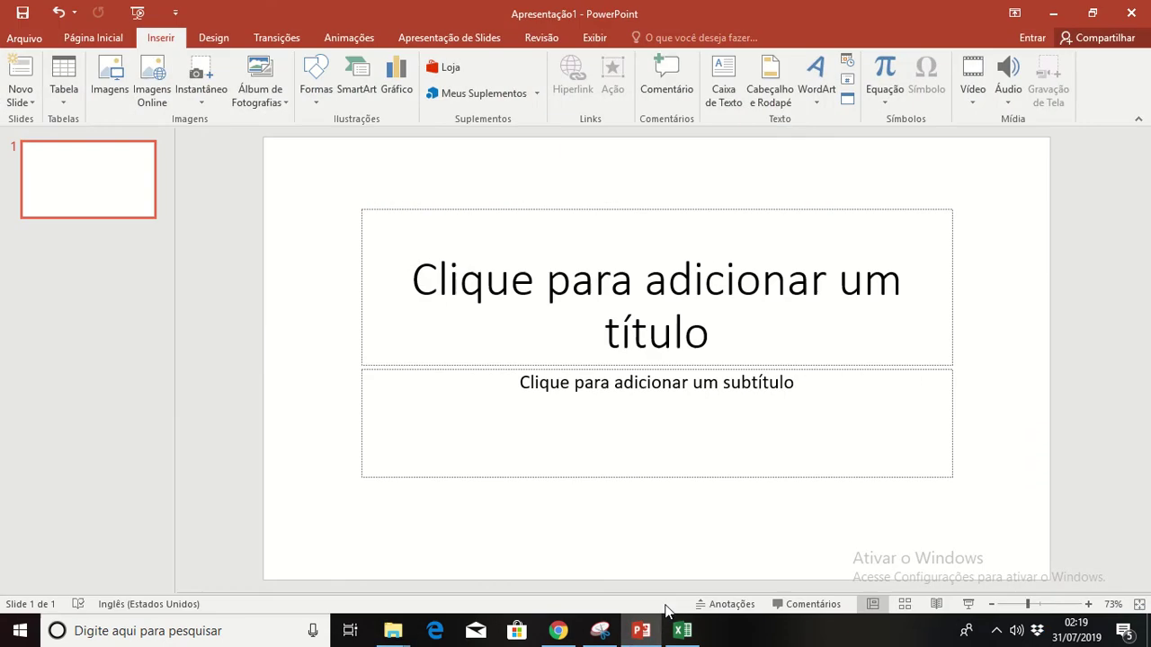
# Switch to the class accounting workbook and open the Base alunos CSF sheet
pyautogui.click(641, 630)
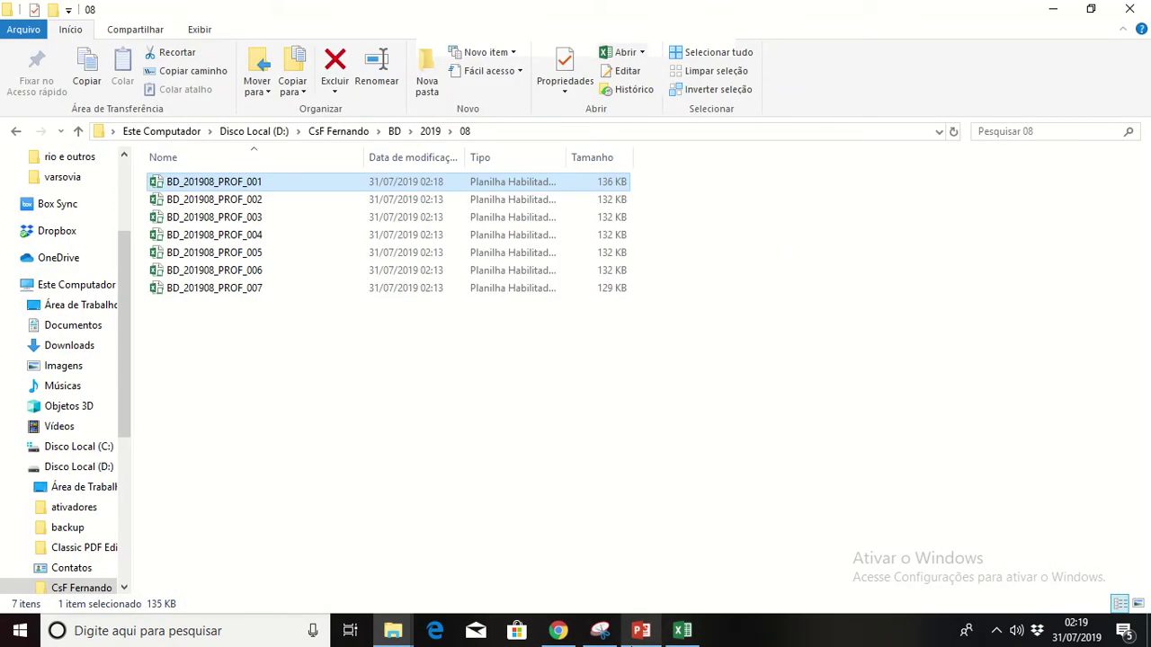
pyautogui.click(684, 630)
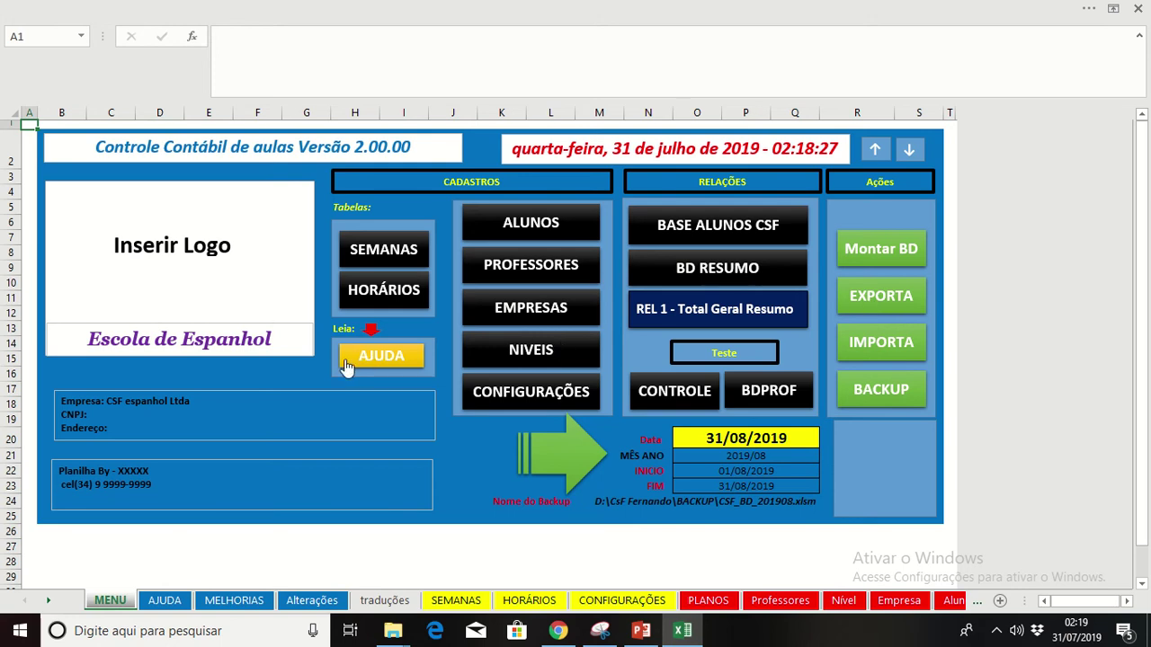
pyautogui.click(719, 230)
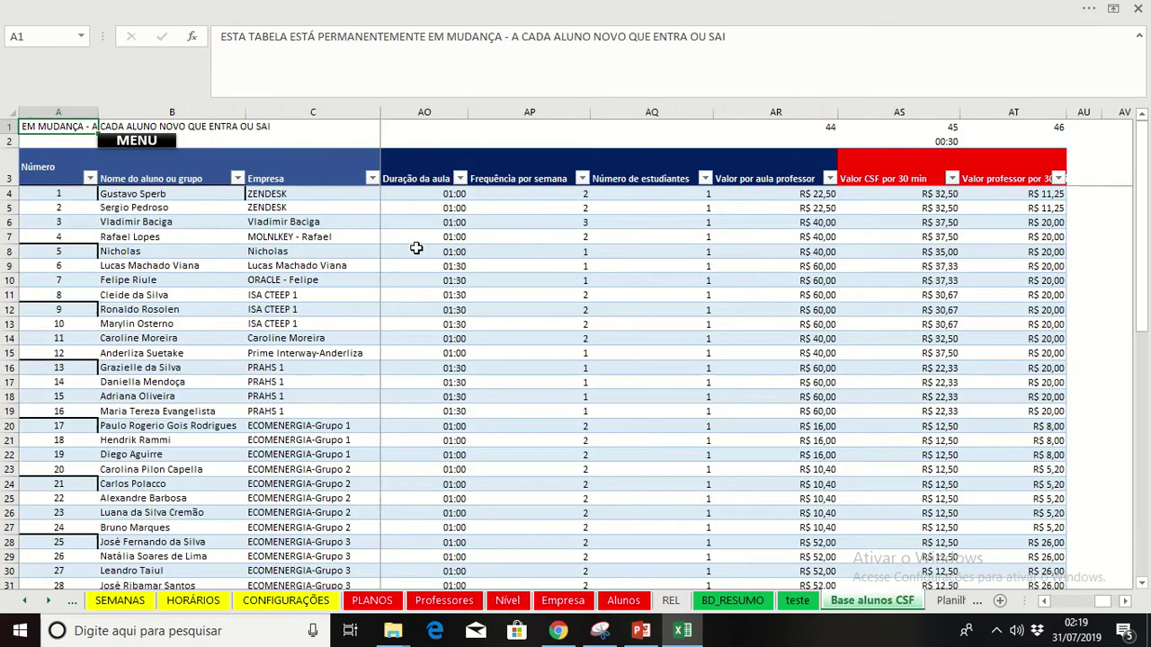
# Examine the student identification columns and the Comienzo dates in the Base alunos CSF table
pyautogui.moveTo(71, 177); pyautogui.dragTo(377, 184)
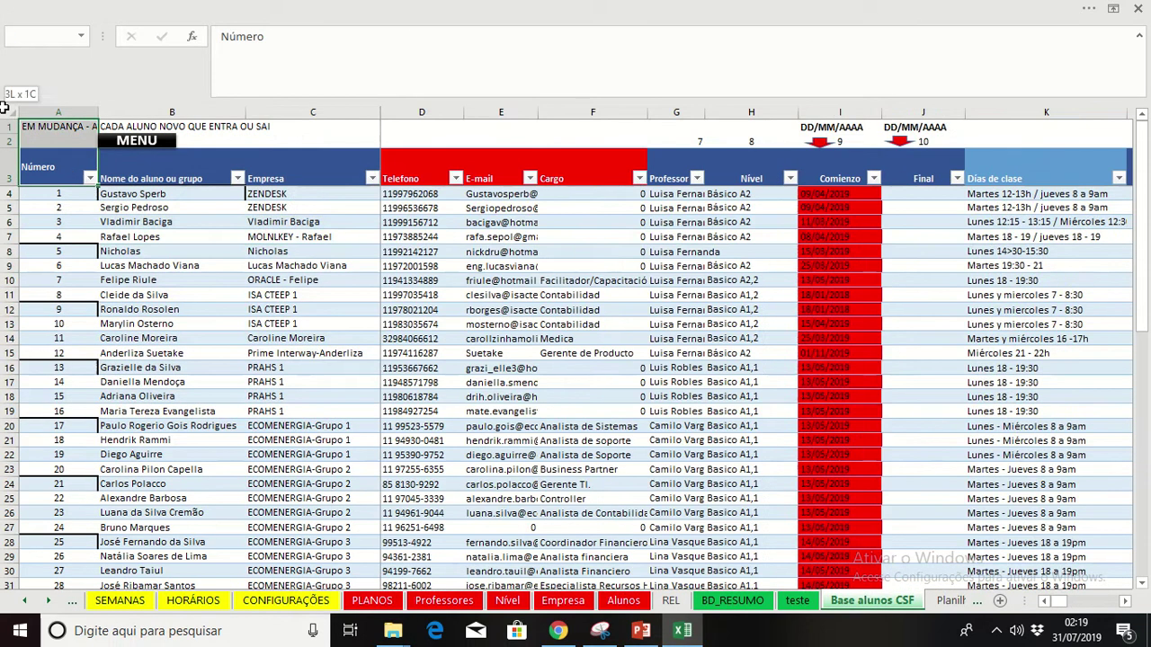
pyautogui.click(377, 200)
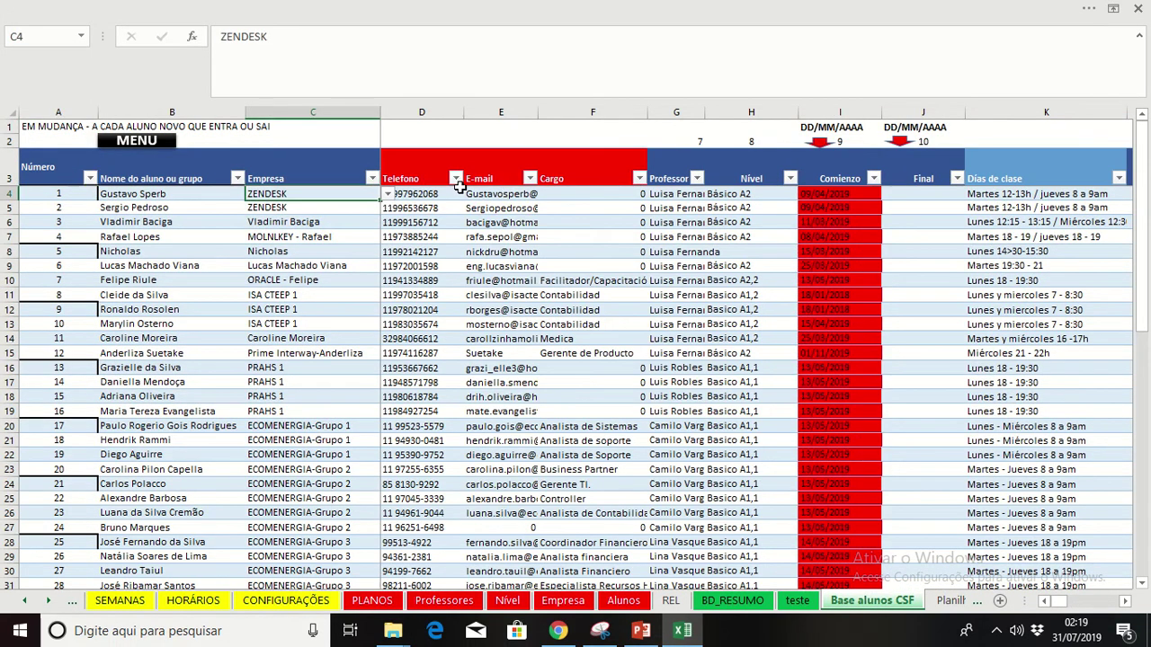
pyautogui.click(838, 185)
pyautogui.moveTo(838, 190)
pyautogui.mouseDown()
pyautogui.moveTo(840, 585)
pyautogui.moveTo(852, 289)
pyautogui.moveTo(850, 558)
pyautogui.moveTo(851, 182)
pyautogui.mouseUp()
pyautogui.click(840, 193)
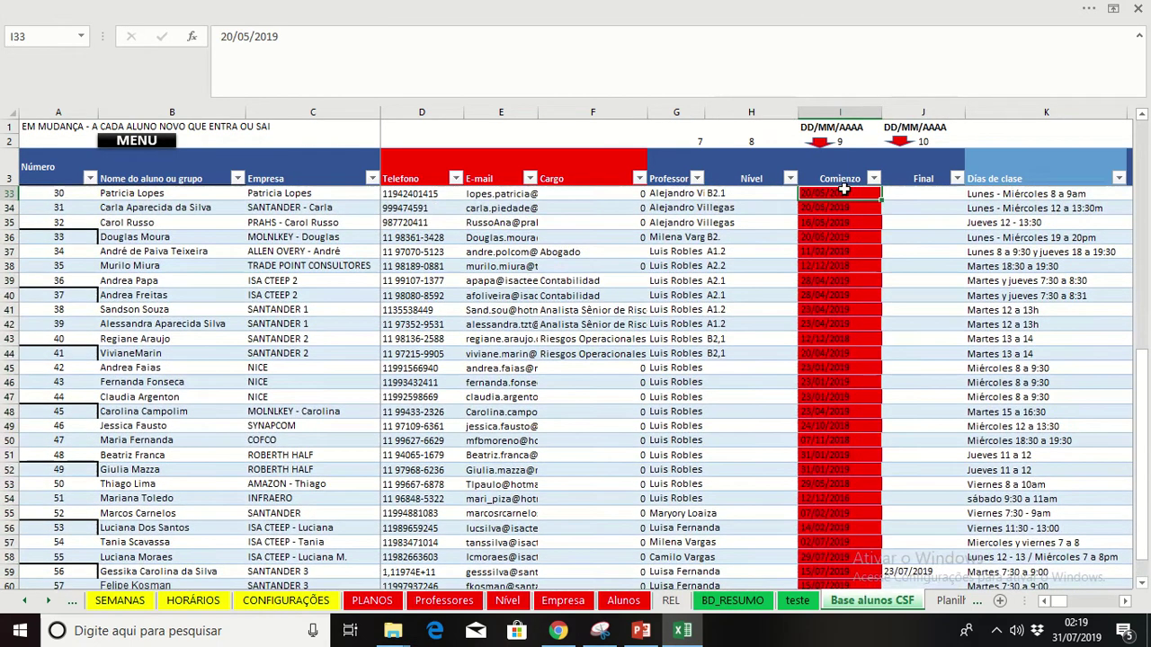
pyautogui.press('Up')
pyautogui.press('Up')
pyautogui.press('Up')
pyautogui.press('Up')
pyautogui.press('Up')
pyautogui.press('Up')
pyautogui.press('Up')
pyautogui.press('Up')
pyautogui.press('Up')
pyautogui.press('Up')
pyautogui.press('Up')
pyautogui.press('Up')
pyautogui.press('Up')
pyautogui.press('Up')
pyautogui.press('Up')
pyautogui.press('Up')
pyautogui.press('Up')
pyautogui.press('Up')
pyautogui.press('Up')
pyautogui.press('Up')
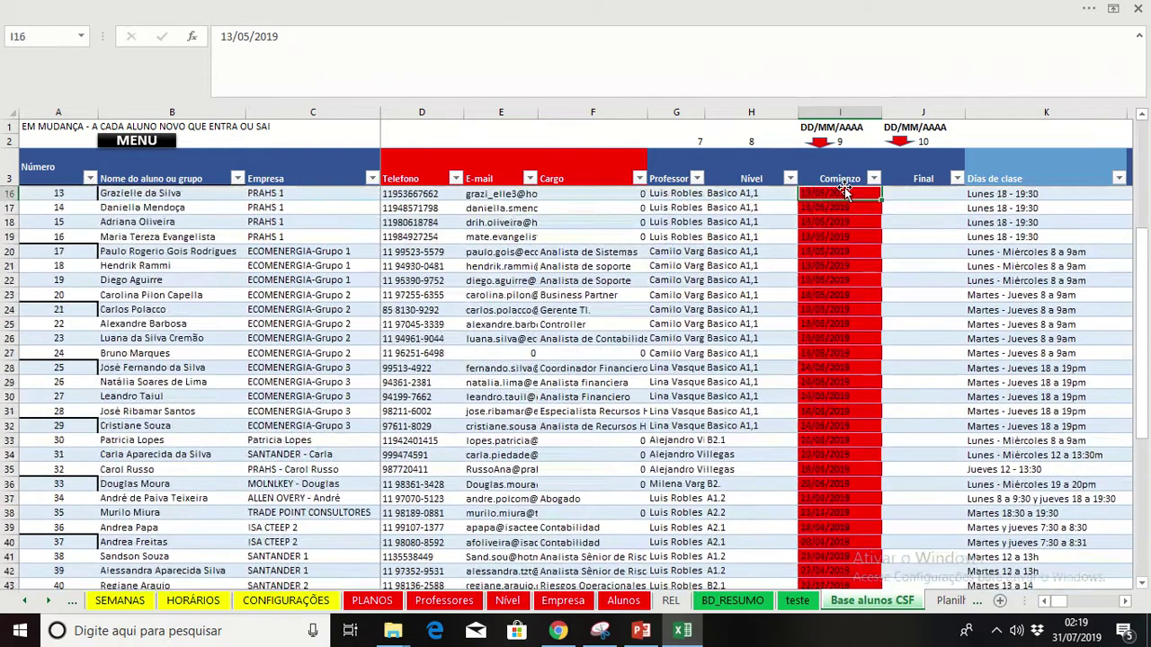
pyautogui.press('Up')
pyautogui.press('Up')
pyautogui.press('Down')
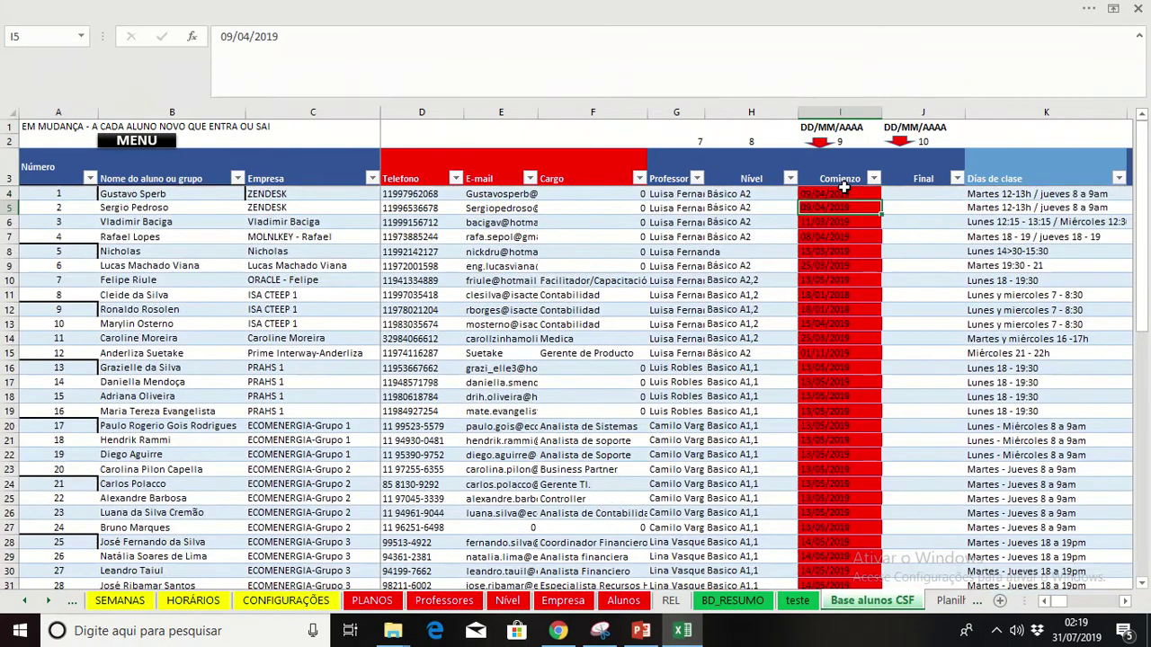
pyautogui.press('Up')
pyautogui.press('Up')
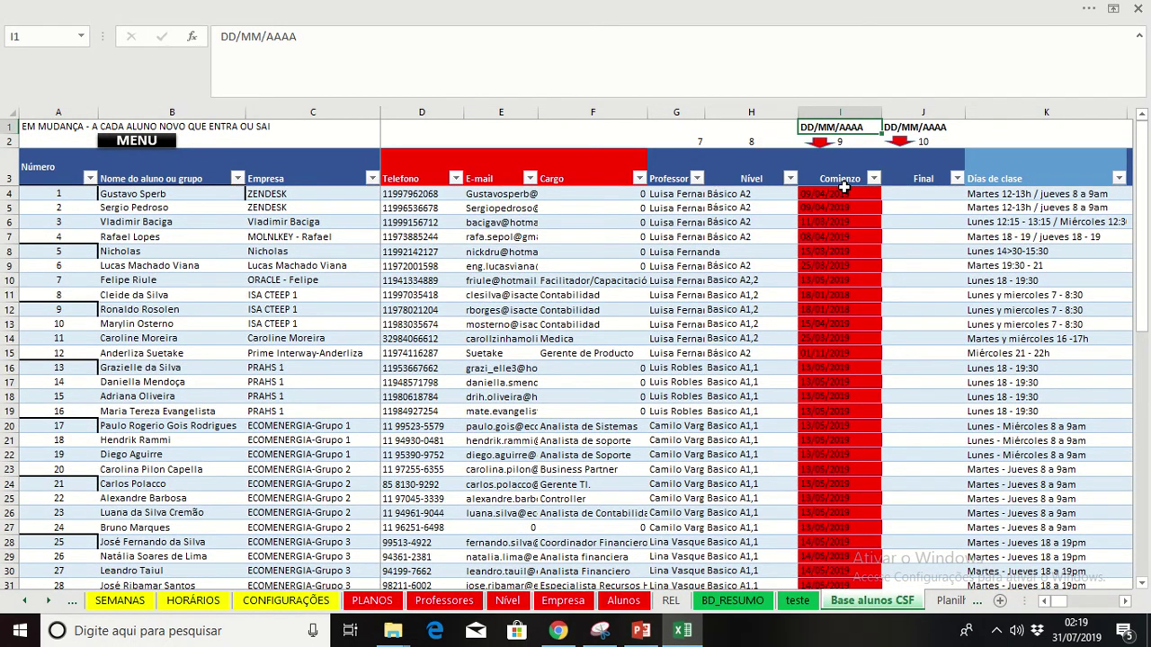
pyautogui.press('Down')
pyautogui.press('Down')
pyautogui.press('Down')
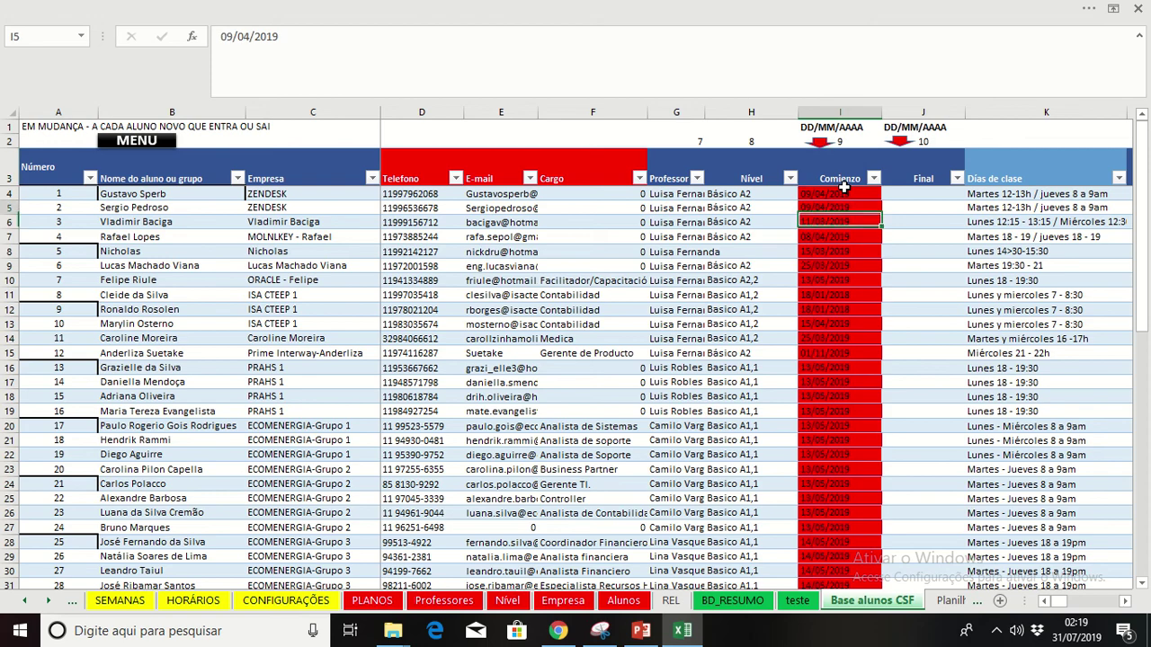
# Examine the Final date column beside the Comienzo dates, from the first student row to its filled entries
pyautogui.hotkey('ctrl', 'shift', 'Down')
pyautogui.press('Up')
pyautogui.press('Right')
pyautogui.press('Down')
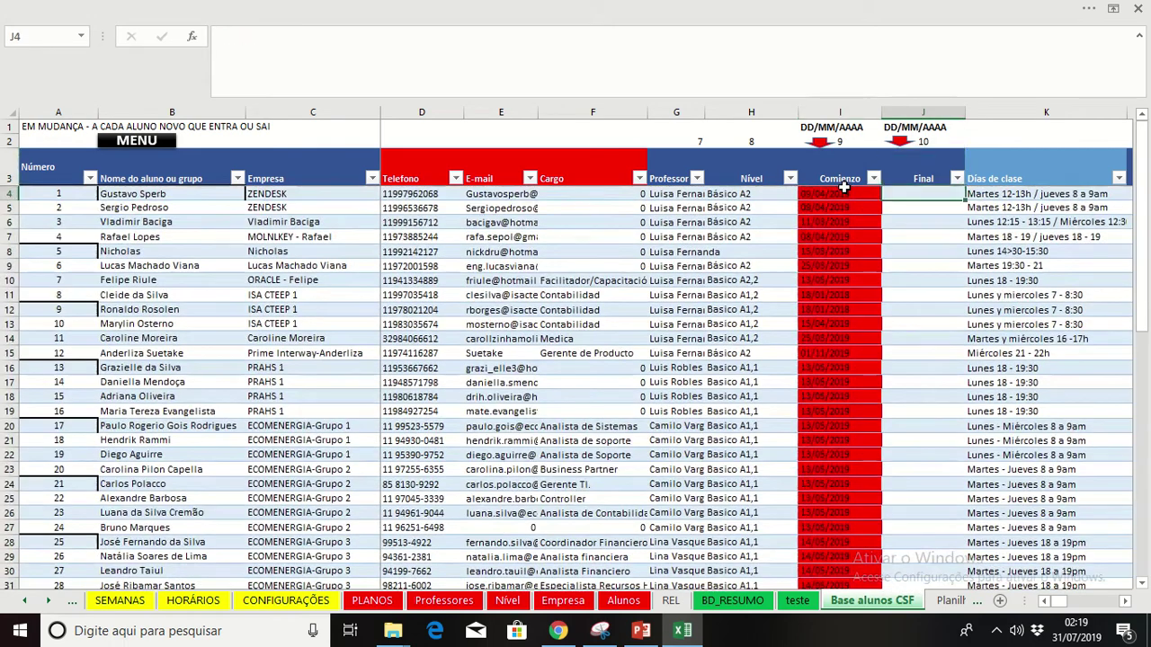
pyautogui.hotkey('ctrl', 'shift', 'Down')
pyautogui.press('Down')
pyautogui.press('Up')
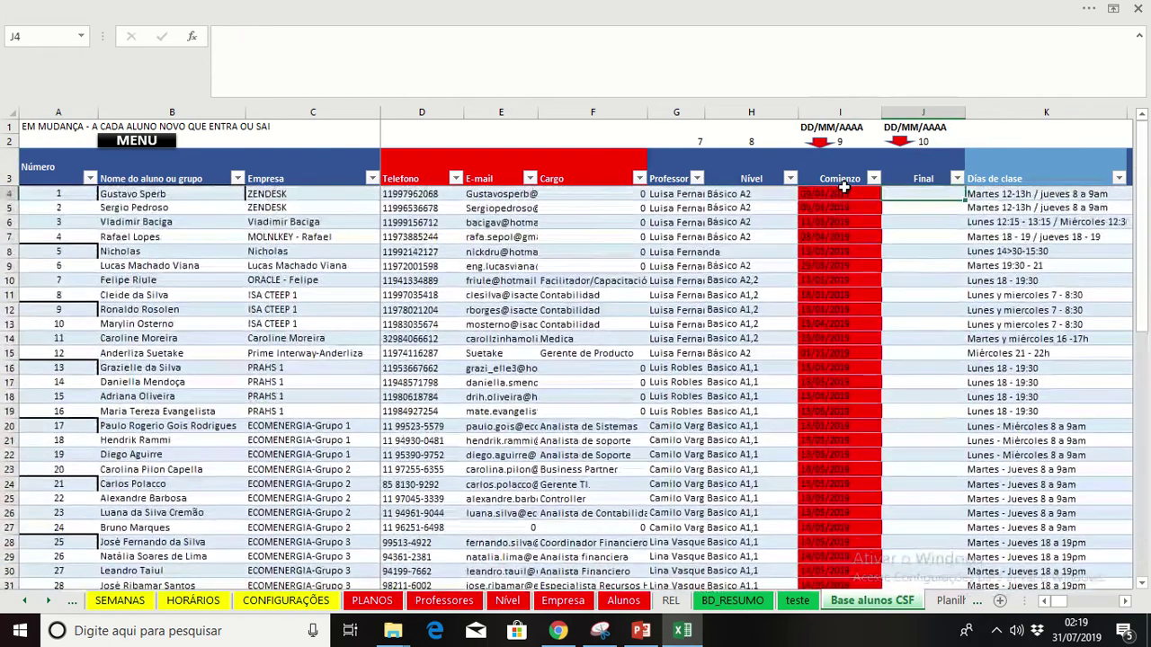
pyautogui.press('Left')
pyautogui.press('Up')
pyautogui.press('Left')
pyautogui.press('Down')
pyautogui.press('Right')
pyautogui.press('Up')
pyautogui.press('Down')
pyautogui.press('Right')
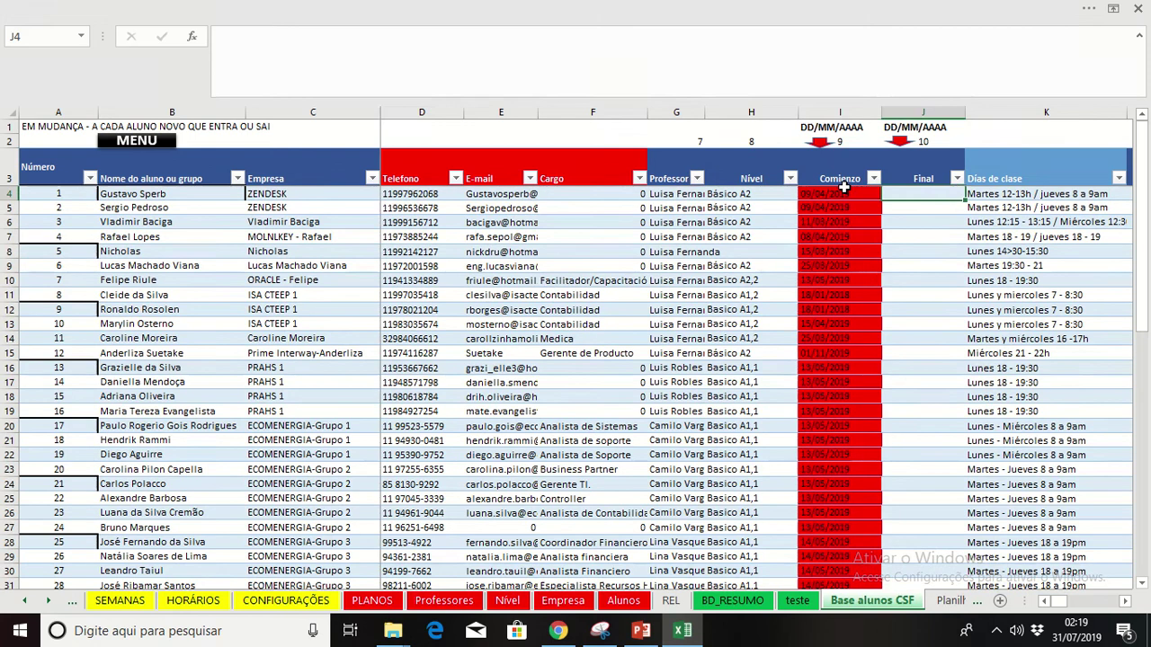
pyautogui.hotkey('ctrl', 'Down')
pyautogui.hotkey('ctrl', 'Up')
pyautogui.press('Down')
pyautogui.press('Down')
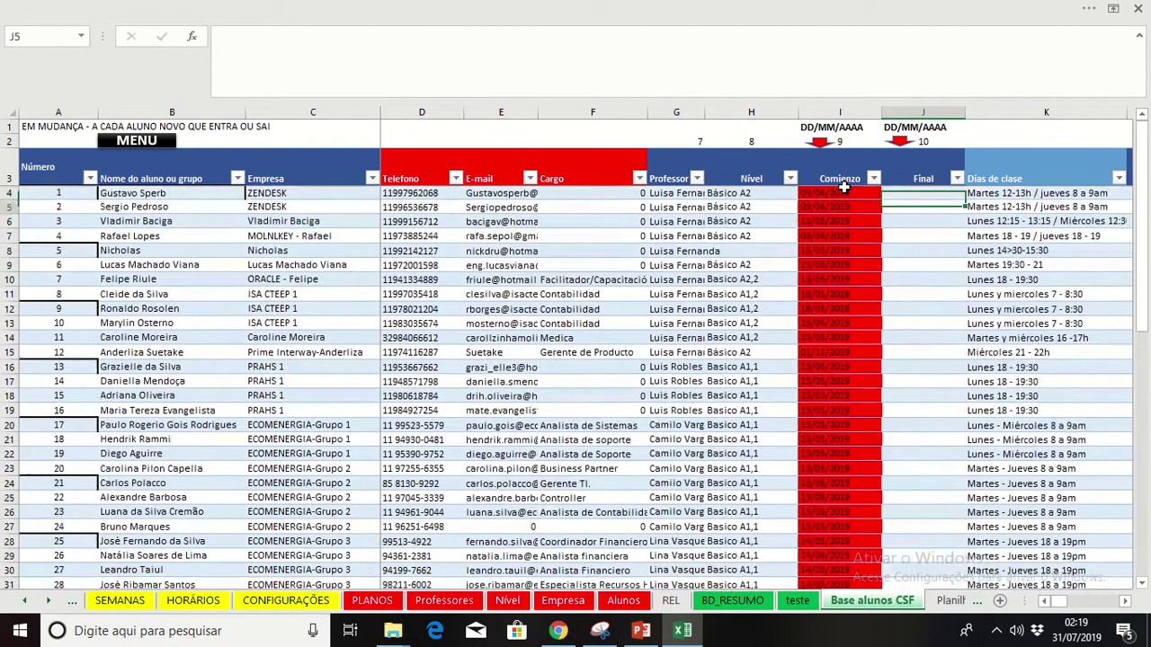
pyautogui.press('Up')
pyautogui.press('Right')
pyautogui.press('Left')
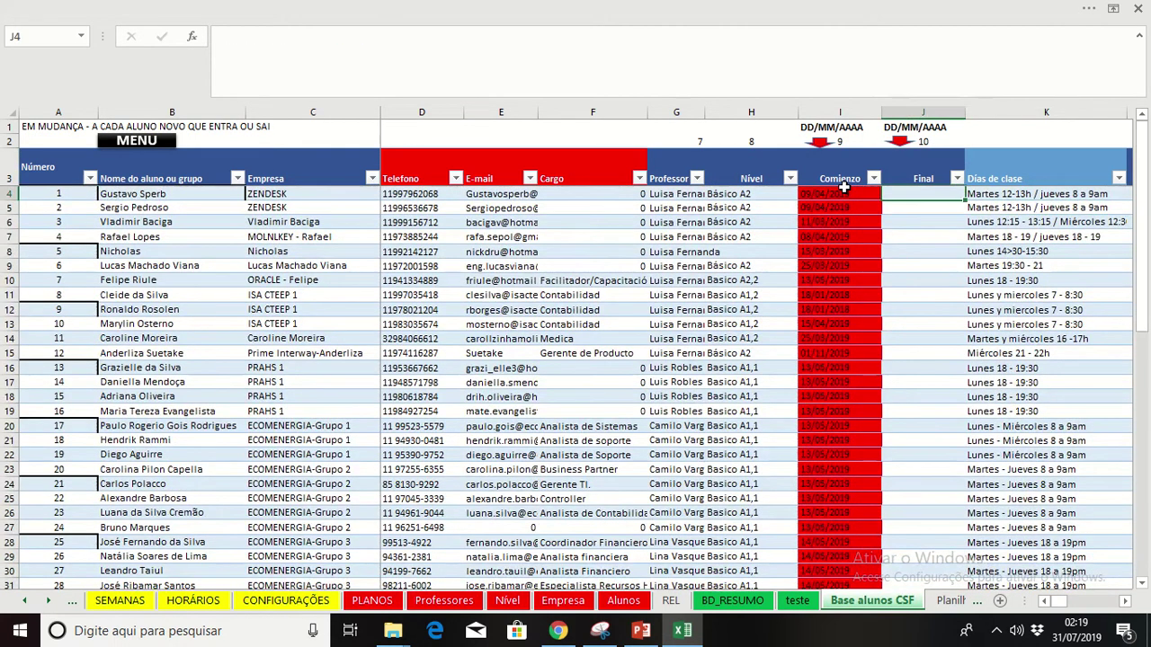
# Compare the Días de clase text with the Sem1 and Sem2 weekday and start and end time columns
pyautogui.press('Right')
pyautogui.press('Up')
pyautogui.press('Up')
pyautogui.press('Right')
pyautogui.press('Down')
pyautogui.press('Right')
pyautogui.press('Right')
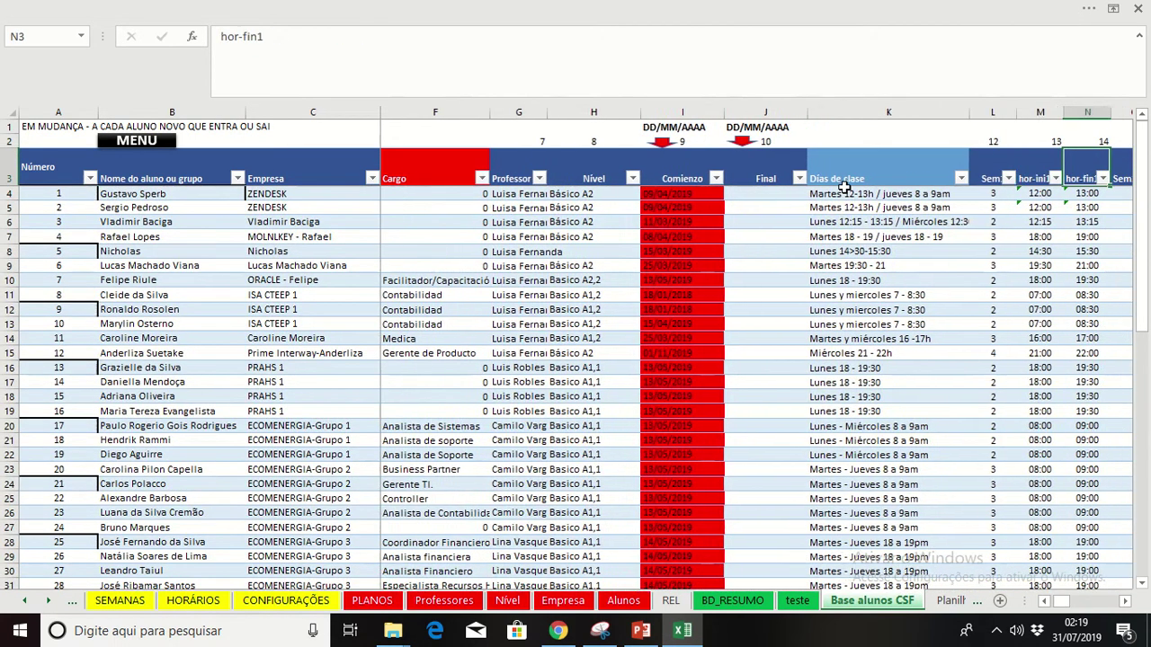
pyautogui.press('Left')
pyautogui.press('Left')
pyautogui.press('Left')
pyautogui.press('Right')
pyautogui.press('Right')
pyautogui.press('Right')
pyautogui.press('Right')
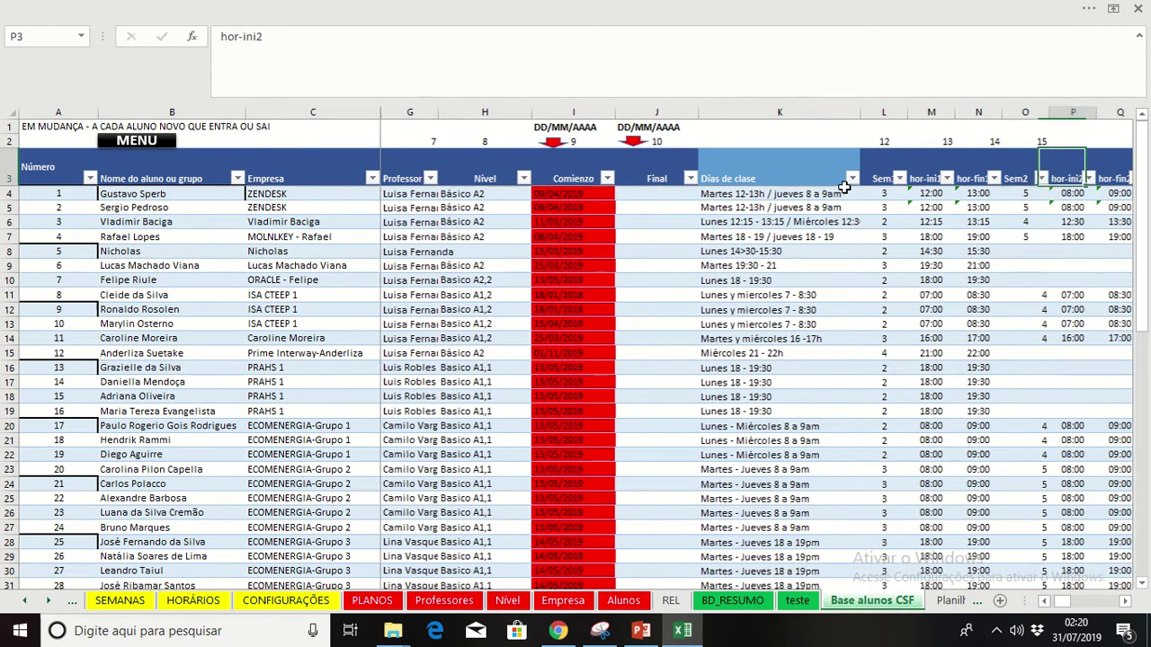
pyautogui.press('Down')
pyautogui.press('Left')
pyautogui.press('Up')
pyautogui.press('Left')
pyautogui.press('Left')
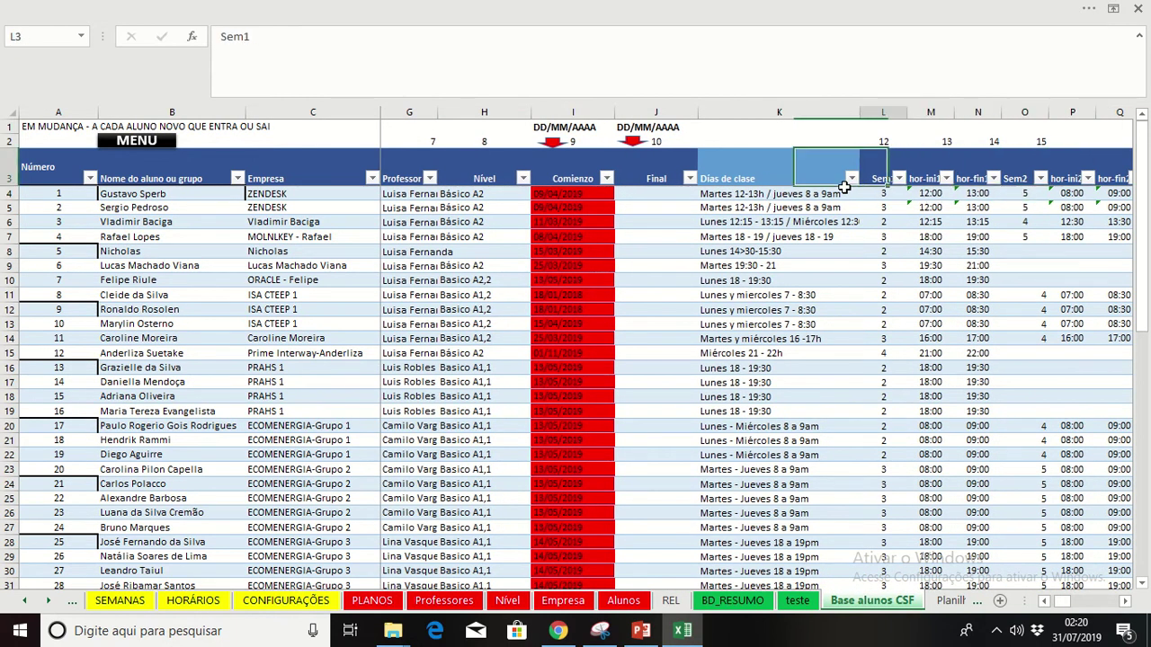
pyautogui.press('Left')
pyautogui.press('Right')
pyautogui.press('Down')
pyautogui.press('Right')
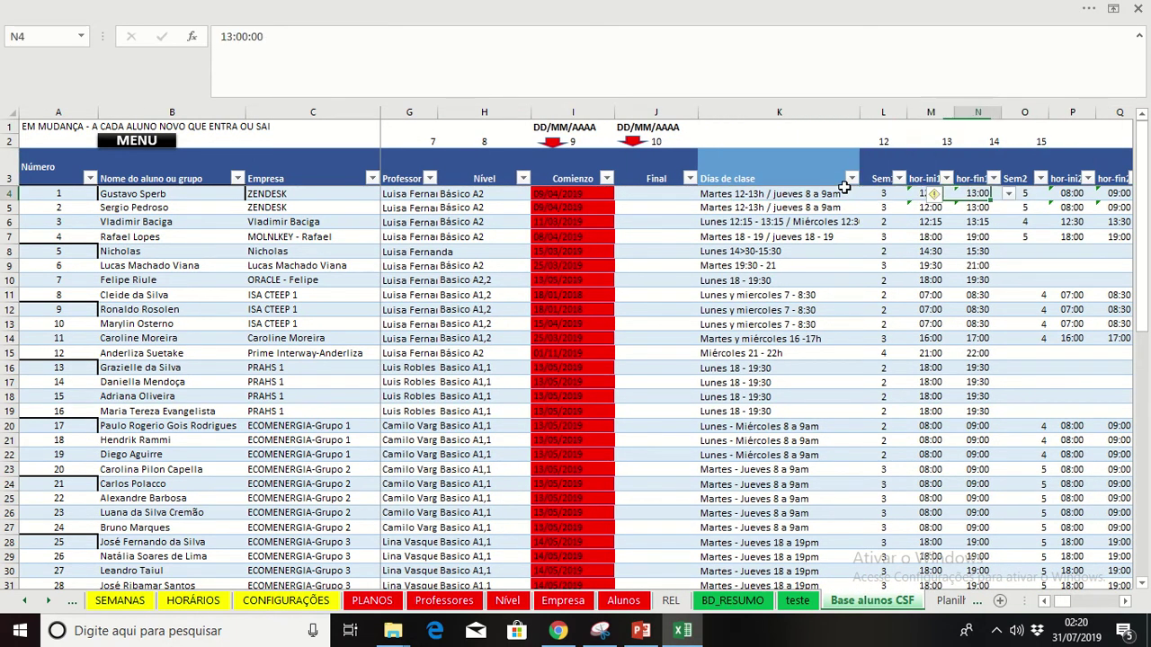
# Look over the additional weekday and time columns from Sem2 through Sem5
pyautogui.press('Right')
pyautogui.press('Right')
pyautogui.press('Right')
pyautogui.press('Right')
pyautogui.press('Right')
pyautogui.press('Right')
pyautogui.press('Right')
pyautogui.press('Right')
pyautogui.press('Right')
pyautogui.press('Up')
pyautogui.press('Right')
pyautogui.press('Right')
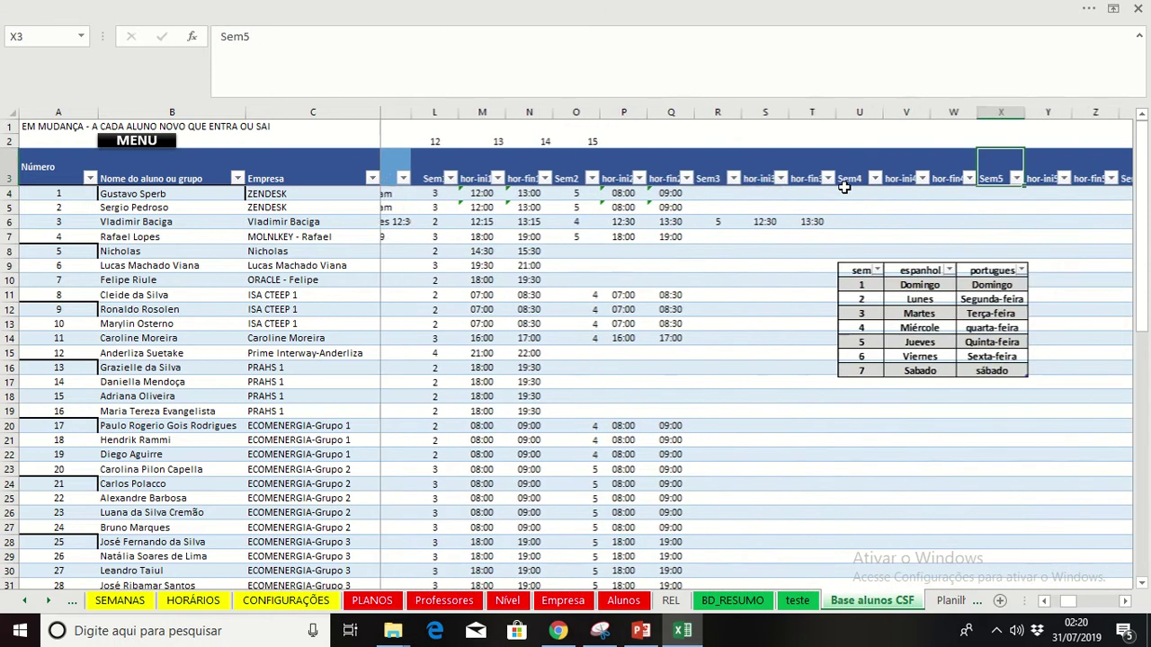
# Examine the payment, class duration and weekly frequency columns through Valor por aula professor and Valor professor por 30 min
pyautogui.press('Right')
pyautogui.press('Right')
pyautogui.press('Right')
pyautogui.press('Right')
pyautogui.press('Right')
pyautogui.press('Right')
pyautogui.press('Right')
pyautogui.press('Right')
pyautogui.press('Right')
pyautogui.press('Right')
pyautogui.press('Right')
pyautogui.press('Right')
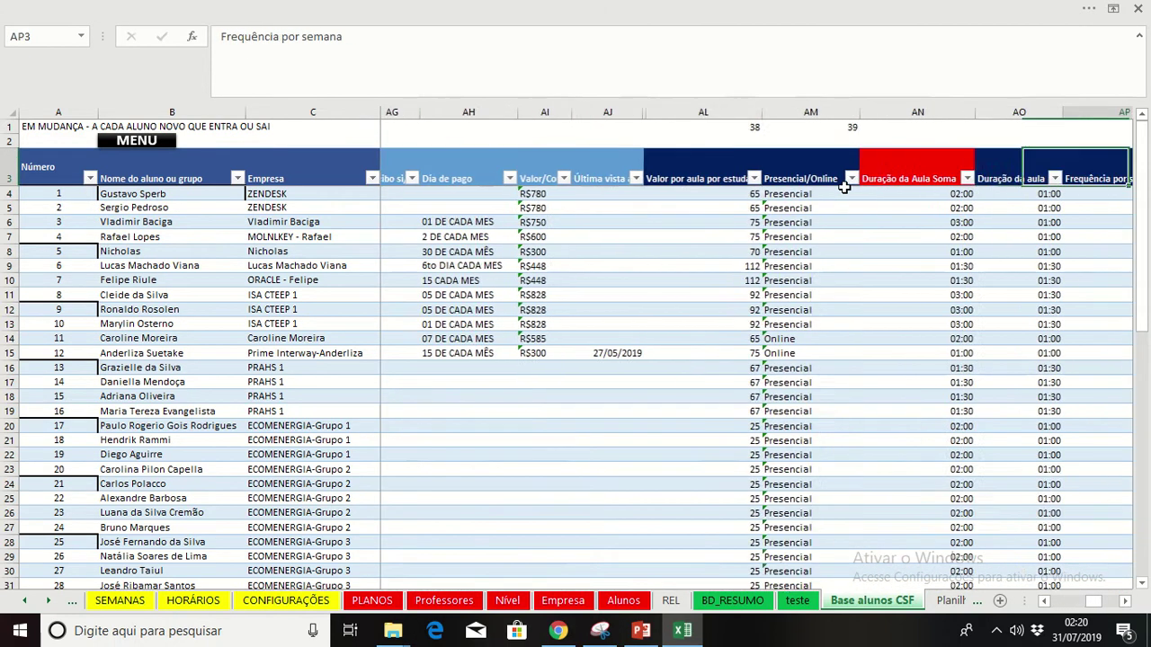
pyautogui.press('Left')
pyautogui.press('Right')
pyautogui.press('Right')
pyautogui.press('Right')
pyautogui.press('Right')
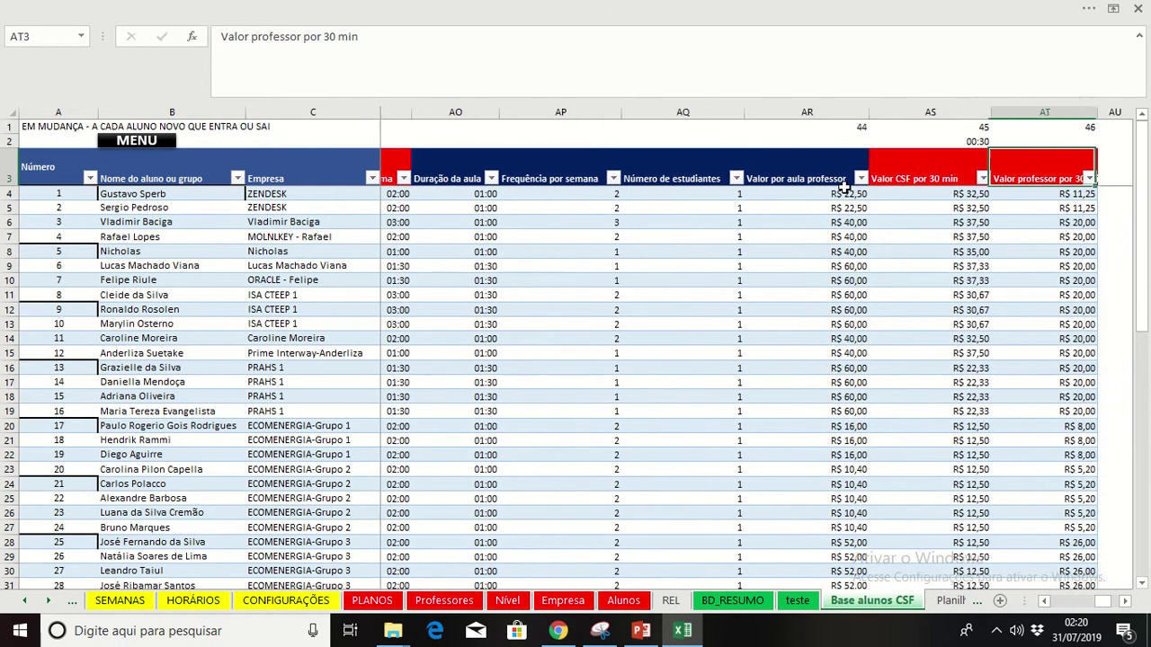
pyautogui.press('Left')
pyautogui.press('Left')
pyautogui.press('Down')
pyautogui.press('Up')
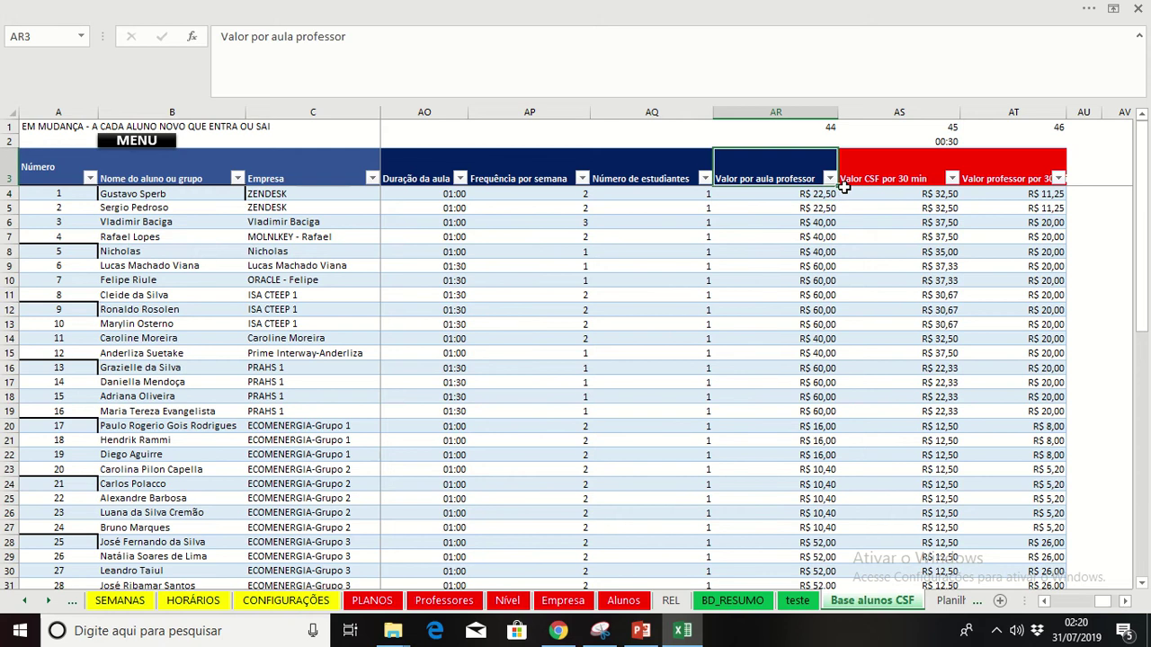
# Examine the Valor por aula professor amounts down to the three ISA CTEEP 1 students in rows 11 to 13
pyautogui.click(765, 109)
pyautogui.press('Down')
pyautogui.press('Down')
pyautogui.press('Down')
pyautogui.press('Down')
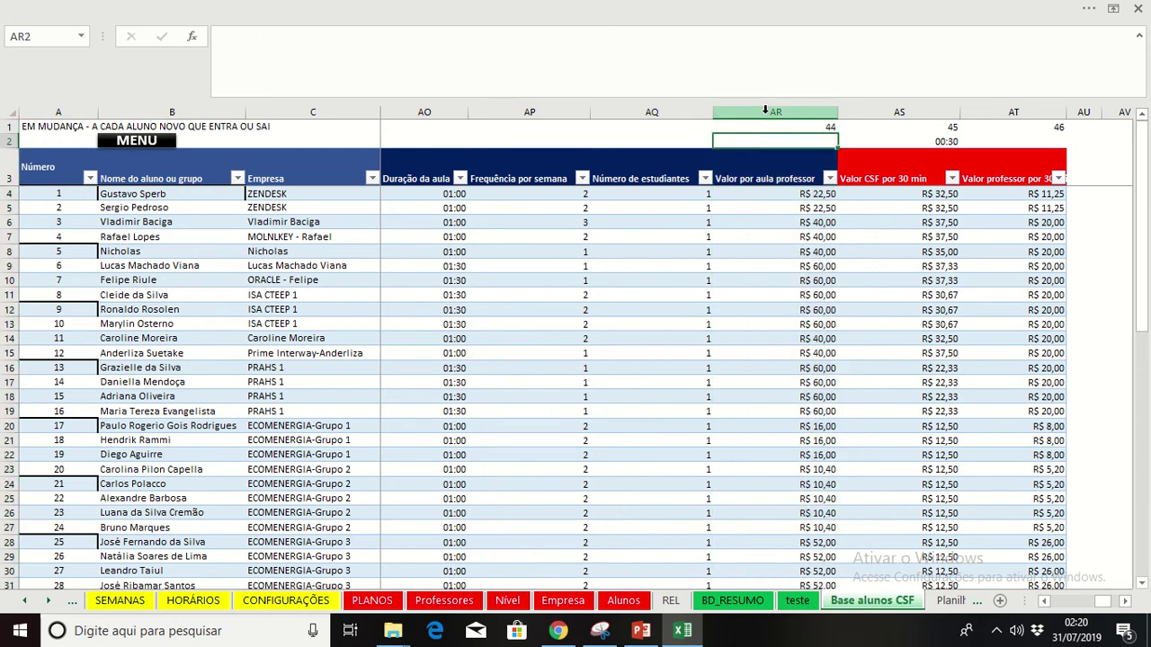
pyautogui.press('Down')
pyautogui.press('Down')
pyautogui.press('Down')
pyautogui.press('Down')
pyautogui.press('Down')
pyautogui.press('Down')
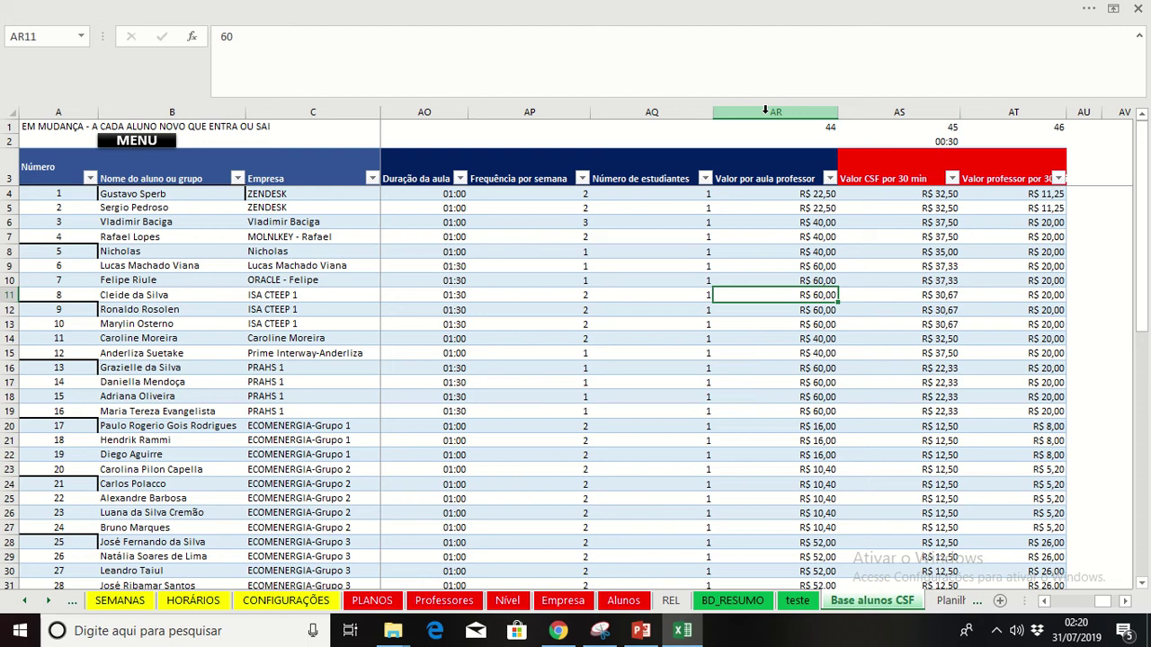
pyautogui.hotkey('shift', 'Down')
pyautogui.hotkey('shift', 'Down')
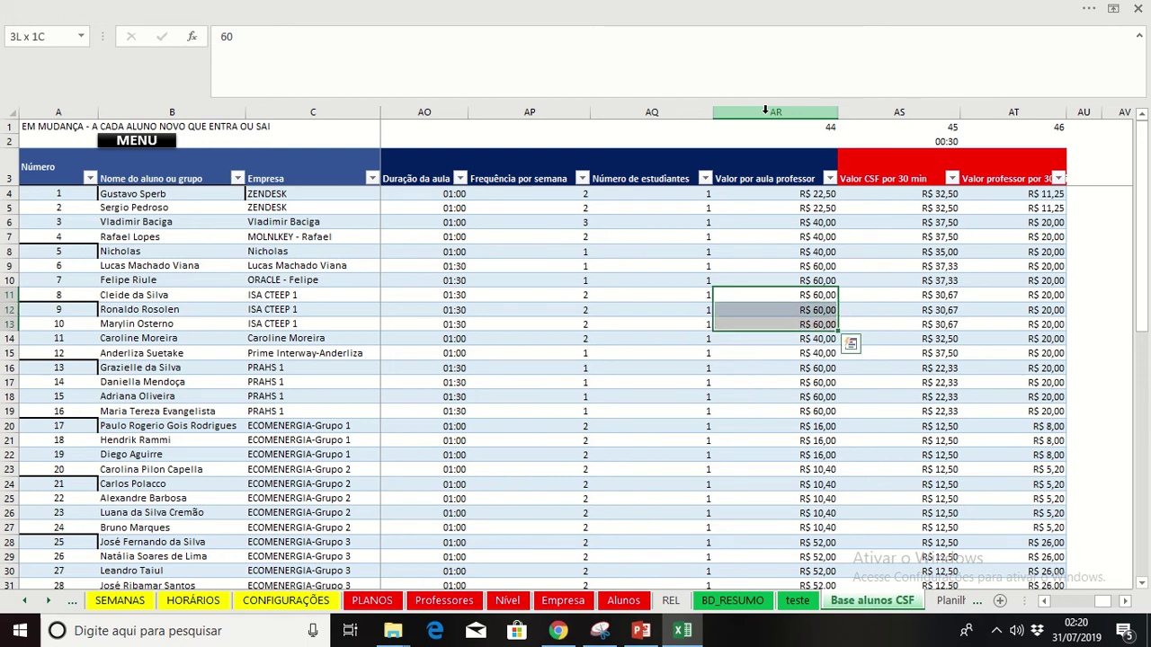
pyautogui.press('Up')
pyautogui.press('Down')
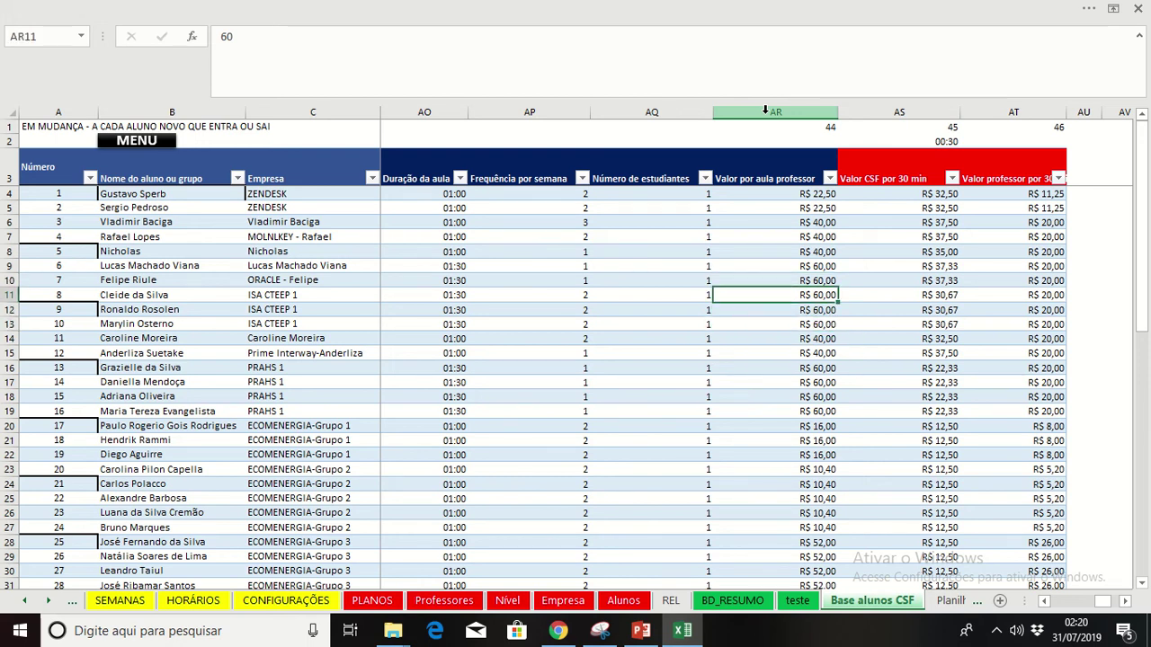
pyautogui.press('Down')
pyautogui.press('Down')
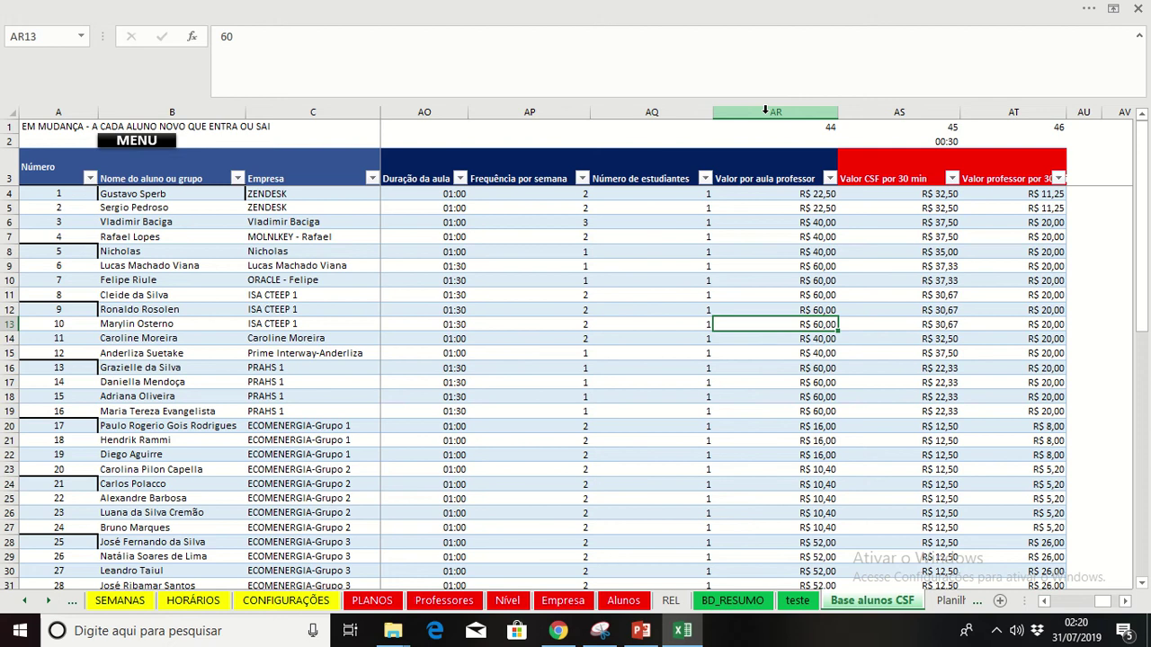
pyautogui.press('Up')
pyautogui.press('Up')
pyautogui.hotkey('shift', 'Down')
pyautogui.hotkey('shift', 'Down')
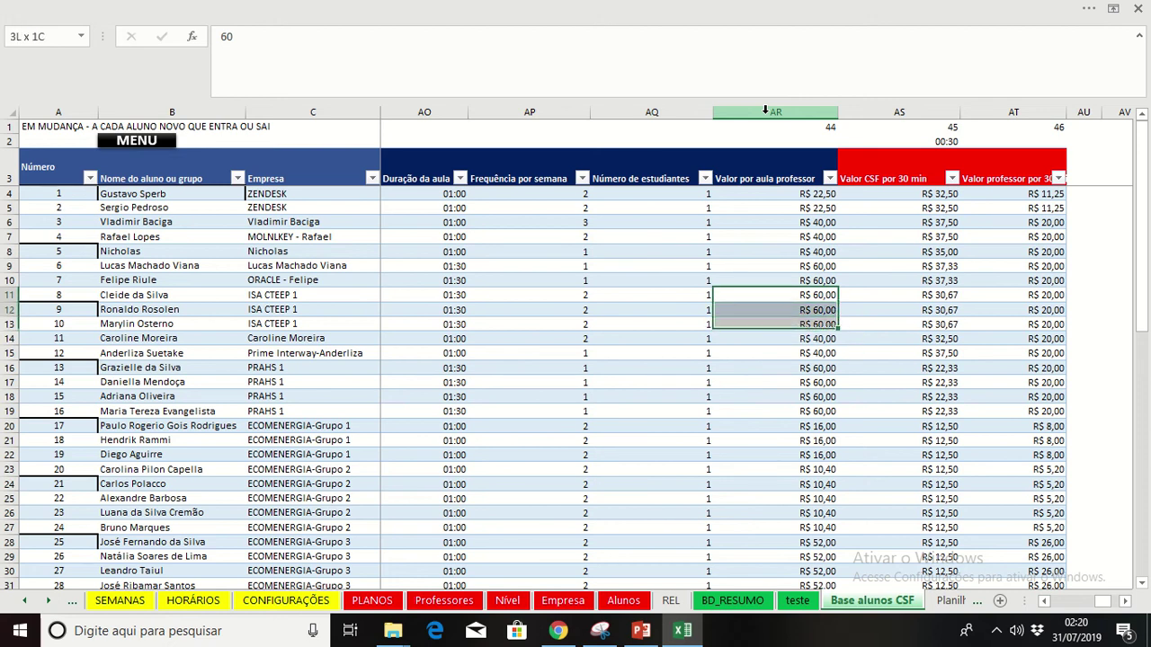
pyautogui.hotkey('shift', 'Up')
pyautogui.hotkey('shift', 'Up')
pyautogui.hotkey('shift', 'Down')
pyautogui.hotkey('shift', 'Down')
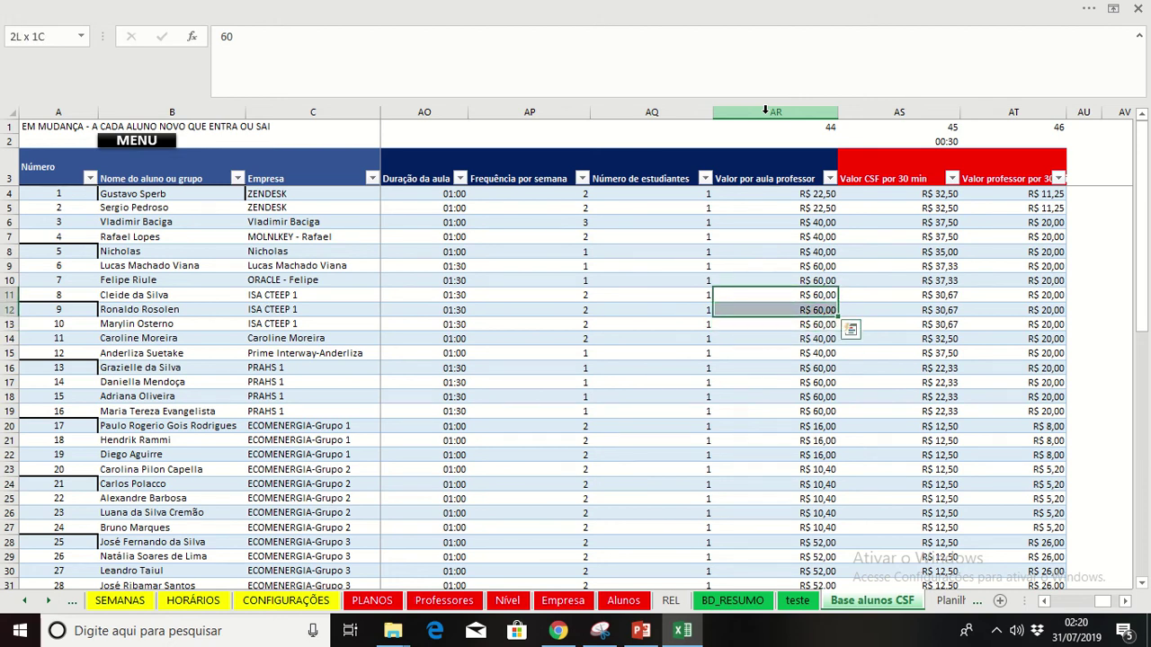
pyautogui.hotkey('shift', 'Up')
pyautogui.hotkey('shift', 'Up')
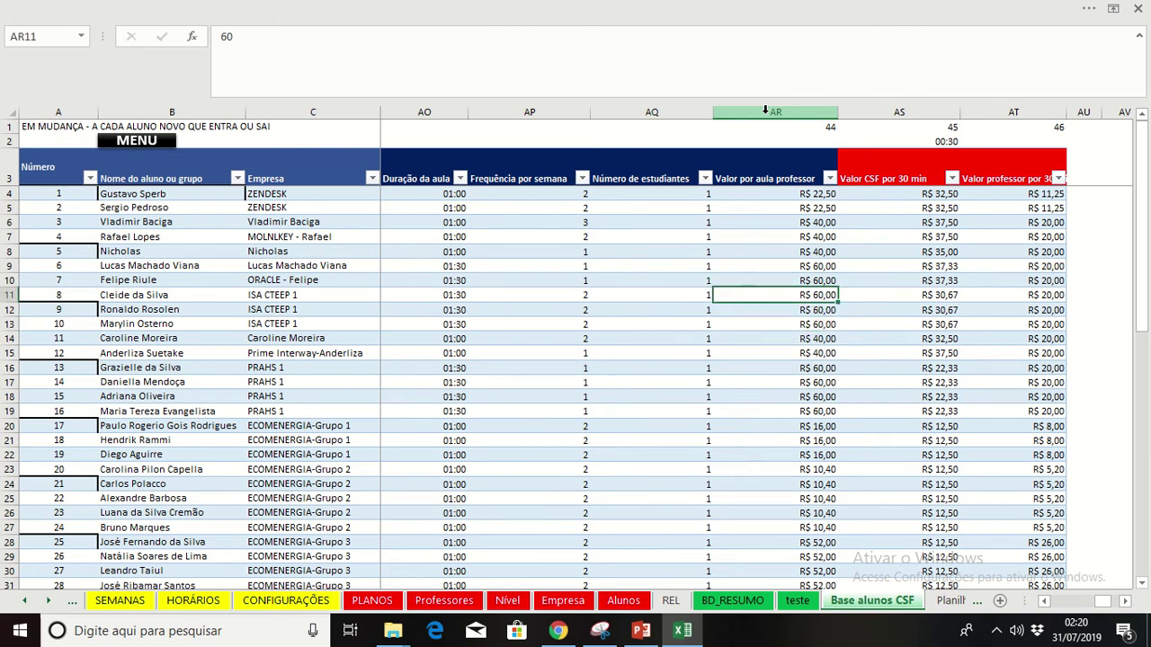
# Set Valor por aula professor to R$ 20,00 for the three ISA CTEEP 1 students in rows 11 to 13
pyautogui.hotkey('shift', 'Down')
pyautogui.hotkey('shift', 'Down')
pyautogui.hotkey('shift', 'Up')
pyautogui.hotkey('shift', 'Up')
pyautogui.press('Return')
pyautogui.write('20')
pyautogui.press('Return')
pyautogui.write('20')
pyautogui.press('Return')
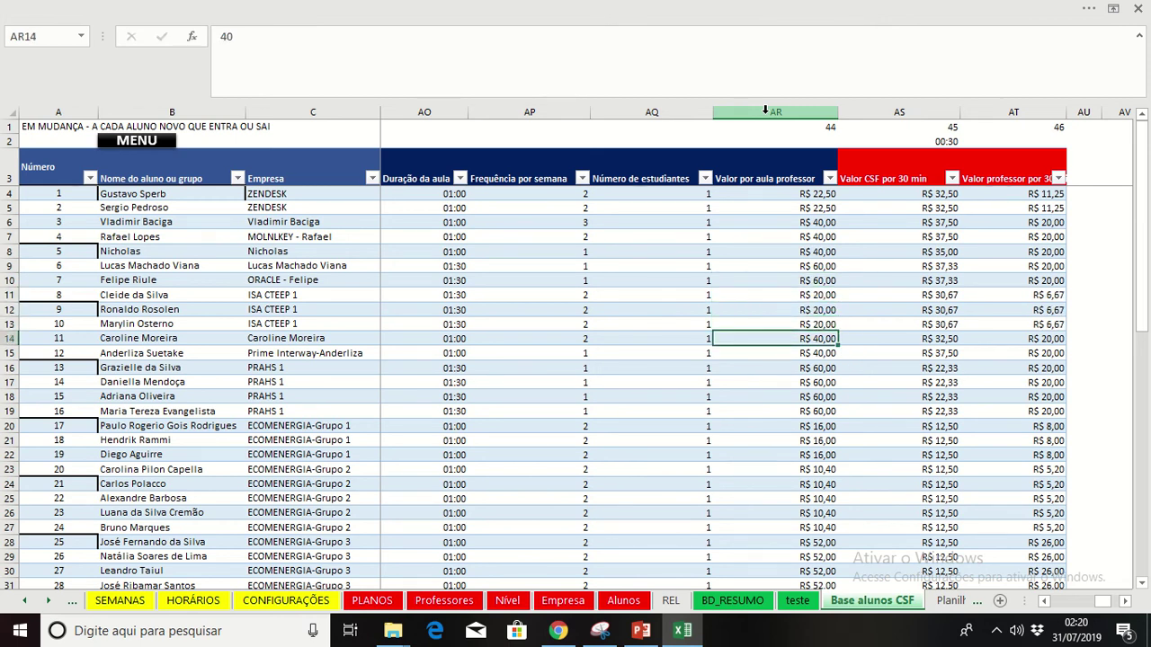
# Compare Valor por aula professor with Duração da aula for the three ISA CTEEP 1 students in rows 11 to 13
pyautogui.press('Up')
pyautogui.hotkey('shift', 'Up')
pyautogui.hotkey('shift', 'Up')
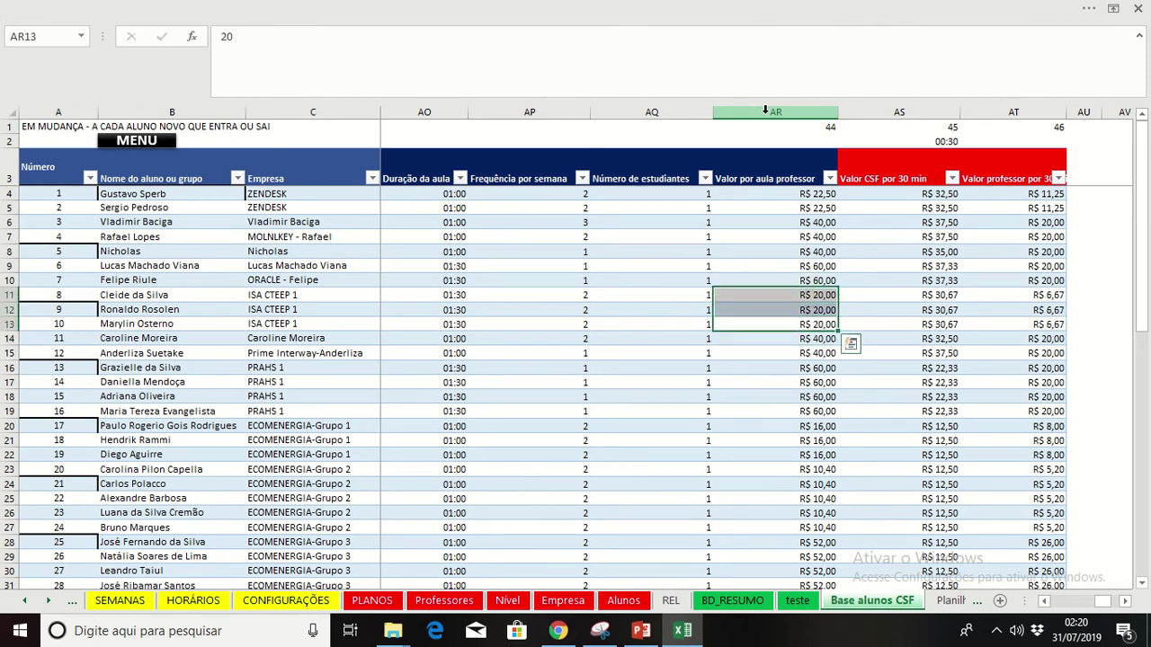
pyautogui.press('Up')
pyautogui.press('Up')
pyautogui.press('Left')
pyautogui.press('Left')
pyautogui.press('Left')
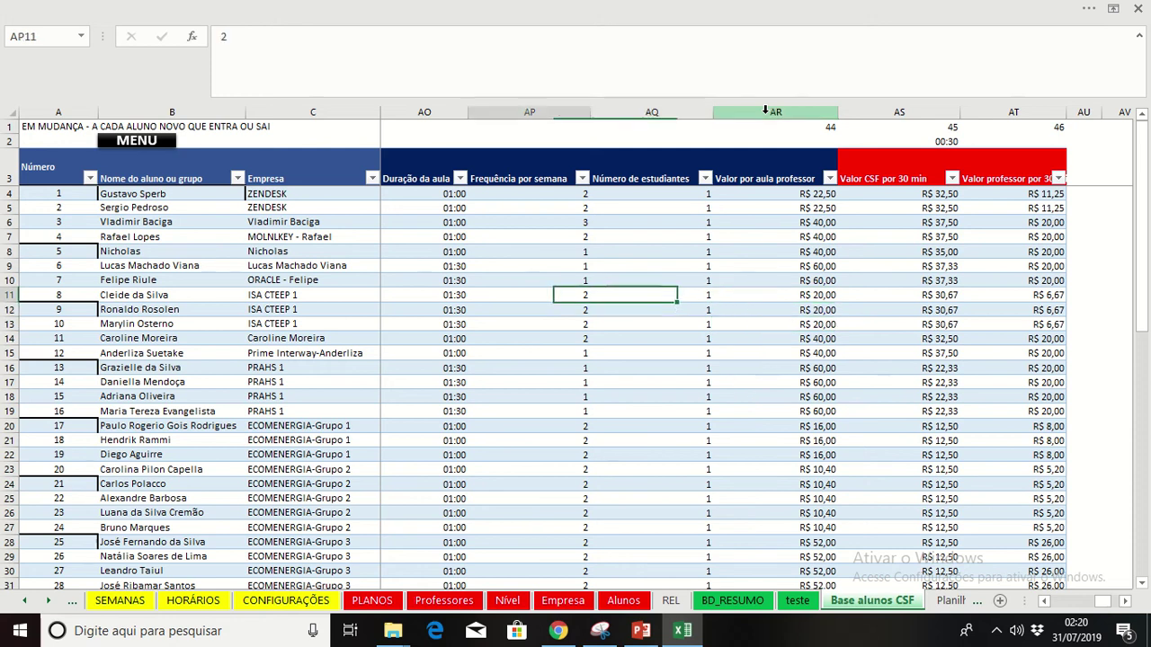
pyautogui.hotkey('shift', 'Down')
pyautogui.hotkey('shift', 'Down')
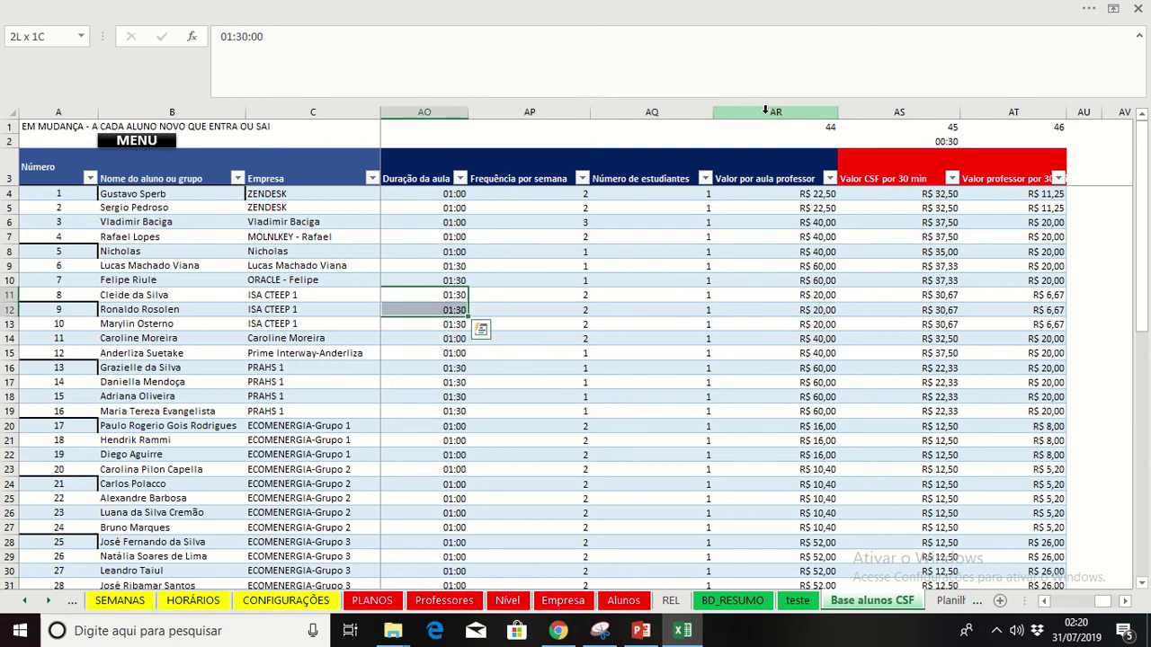
pyautogui.hotkey('shift', 'Up')
pyautogui.hotkey('shift', 'Up')
pyautogui.hotkey('shift', 'Down')
pyautogui.hotkey('shift', 'Down')
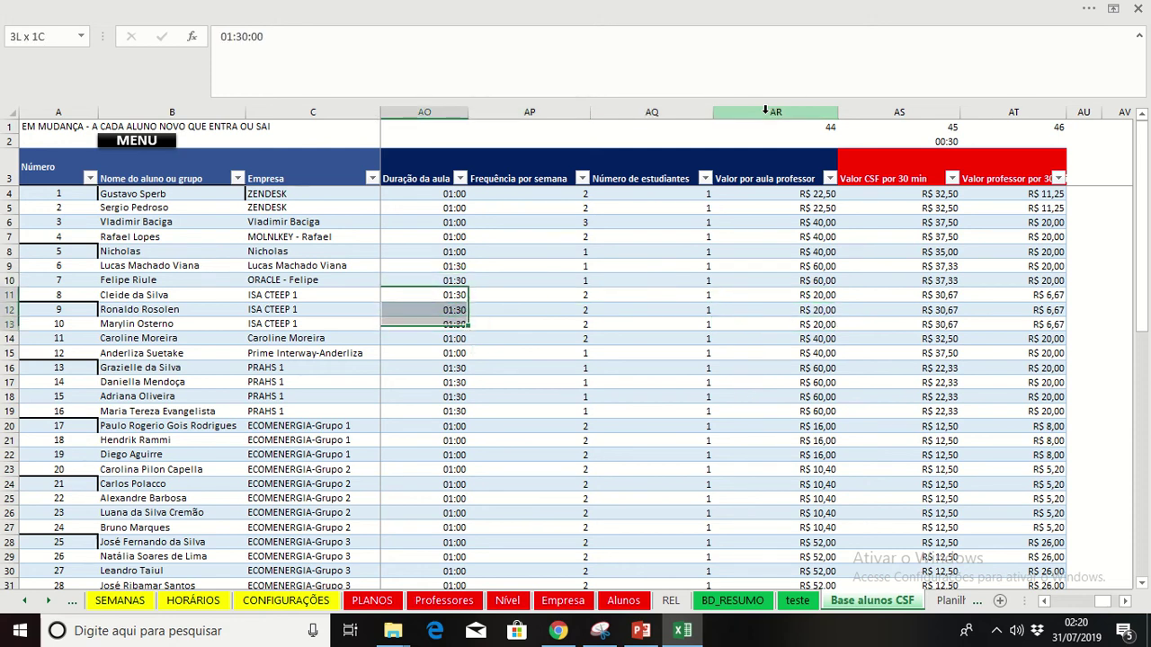
# Inspect the Valor professor por 30 min formula in row 11 against that row's class duration
pyautogui.press('Right')
pyautogui.press('Right')
pyautogui.press('Right')
pyautogui.press('Right')
pyautogui.press('Right')
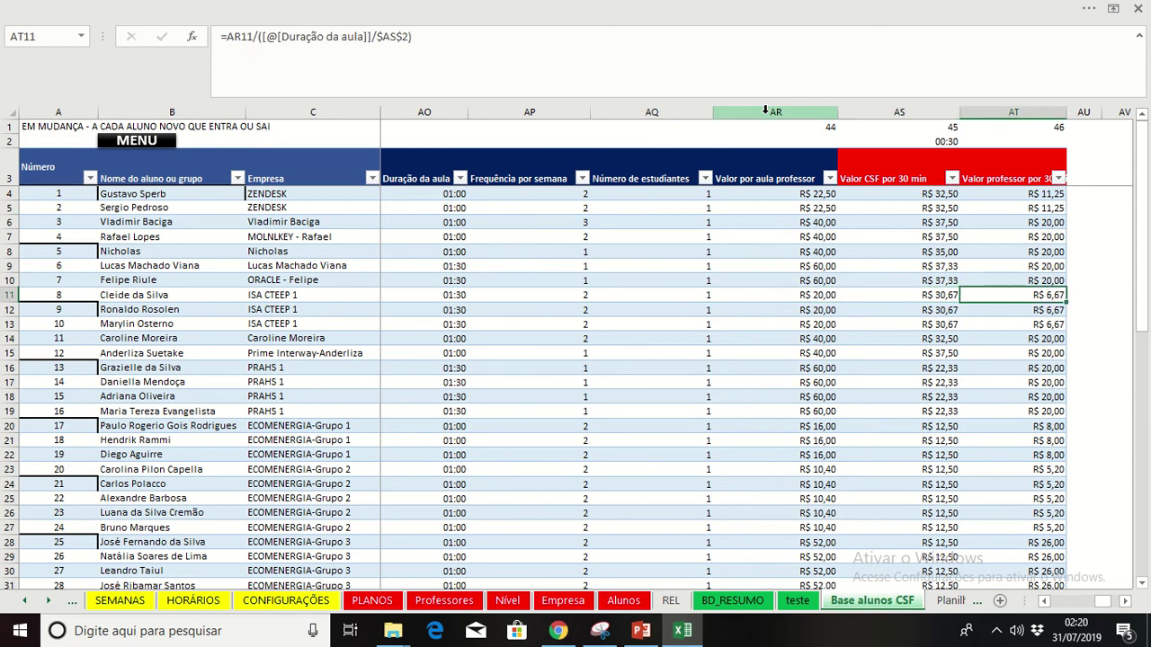
pyautogui.press('Left')
pyautogui.press('Left')
pyautogui.press('Left')
pyautogui.press('Left')
pyautogui.press('Left')
pyautogui.press('Left')
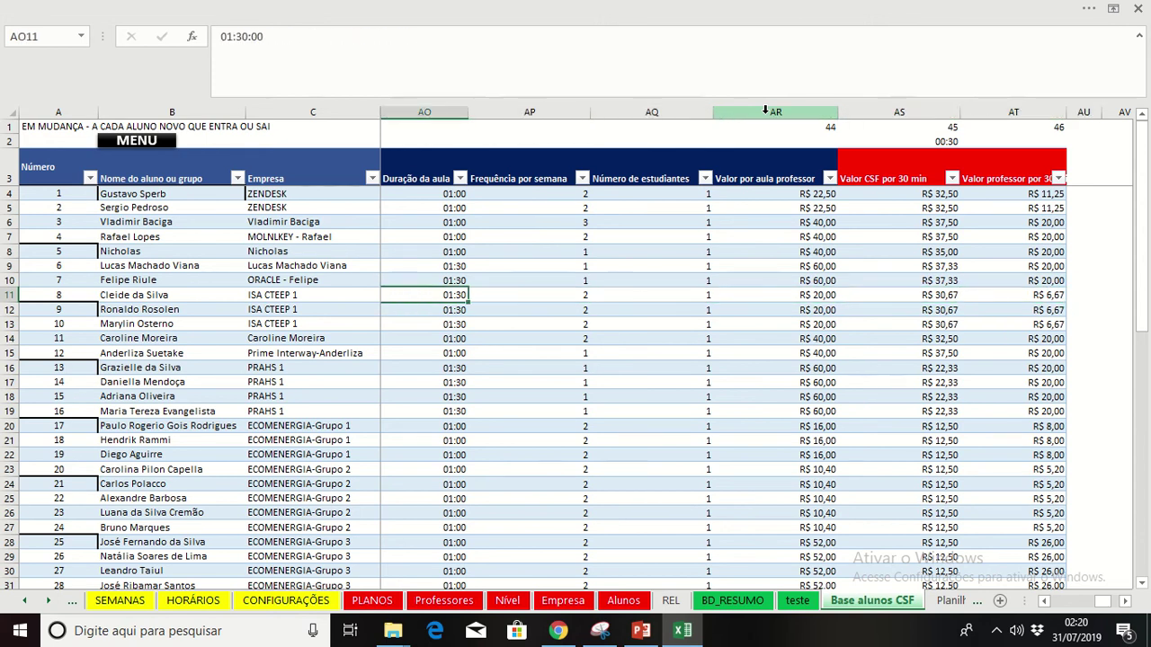
# Examine the per-student class values of the ISA CTEEP 1 students in rows 11 to 13
pyautogui.press('Left')
pyautogui.press('Left')
pyautogui.hotkey('shift', 'Down')
pyautogui.hotkey('shift', 'Down')
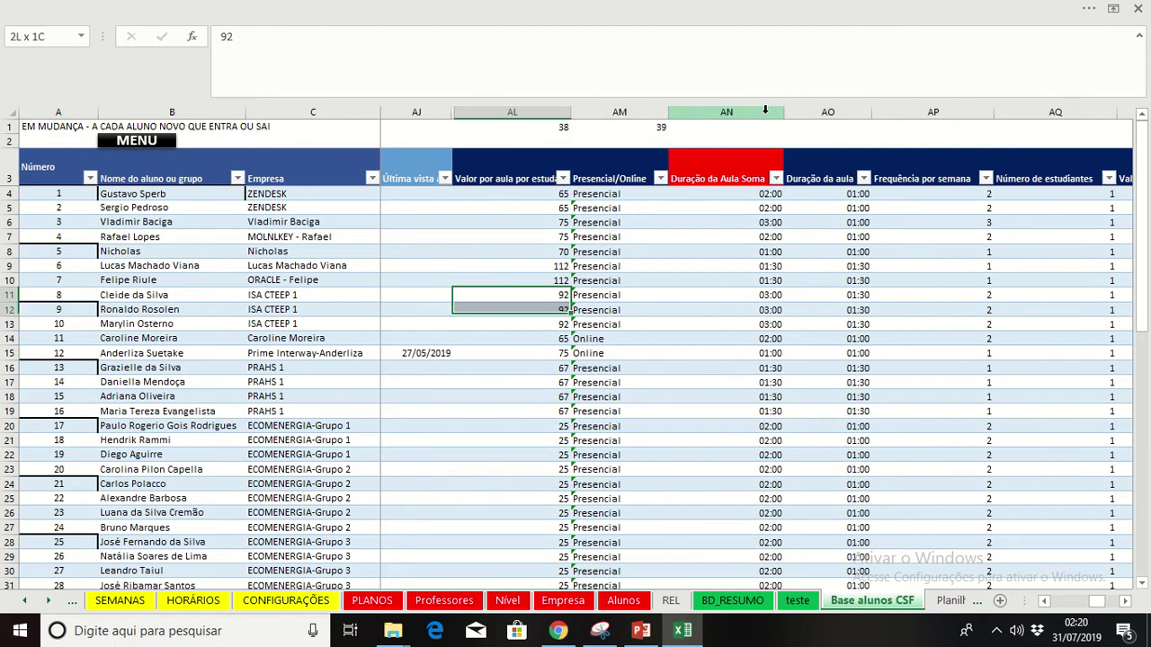
pyautogui.press('Up')
pyautogui.press('Down')
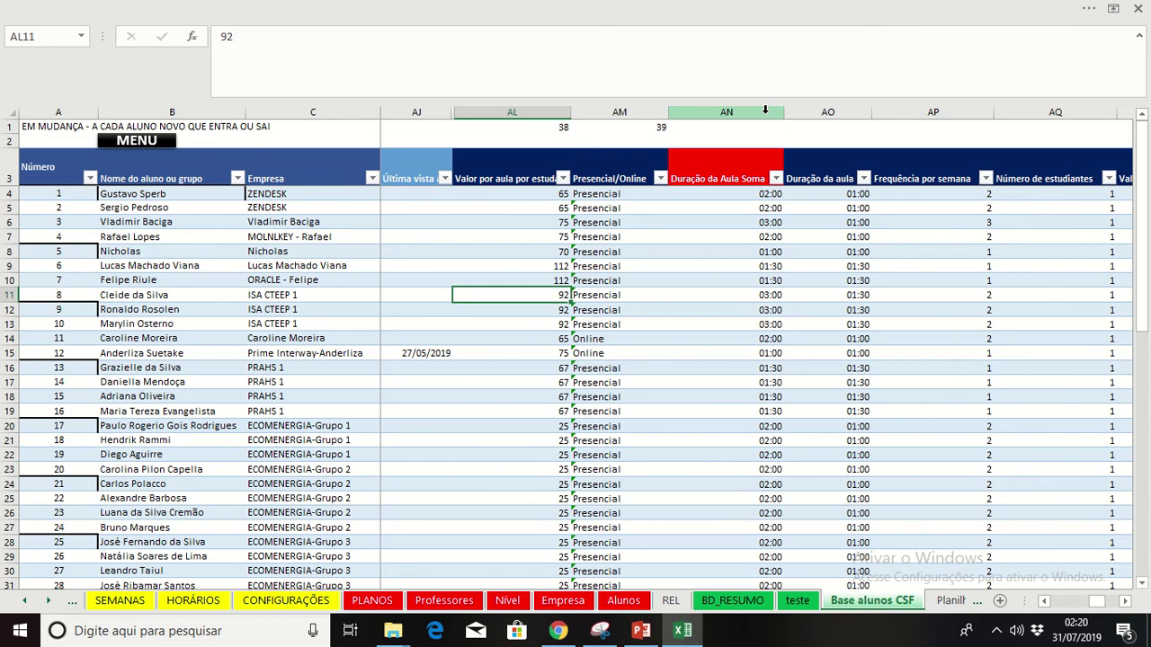
pyautogui.press('Down')
pyautogui.press('Up')
pyautogui.press('Down')
pyautogui.press('Down')
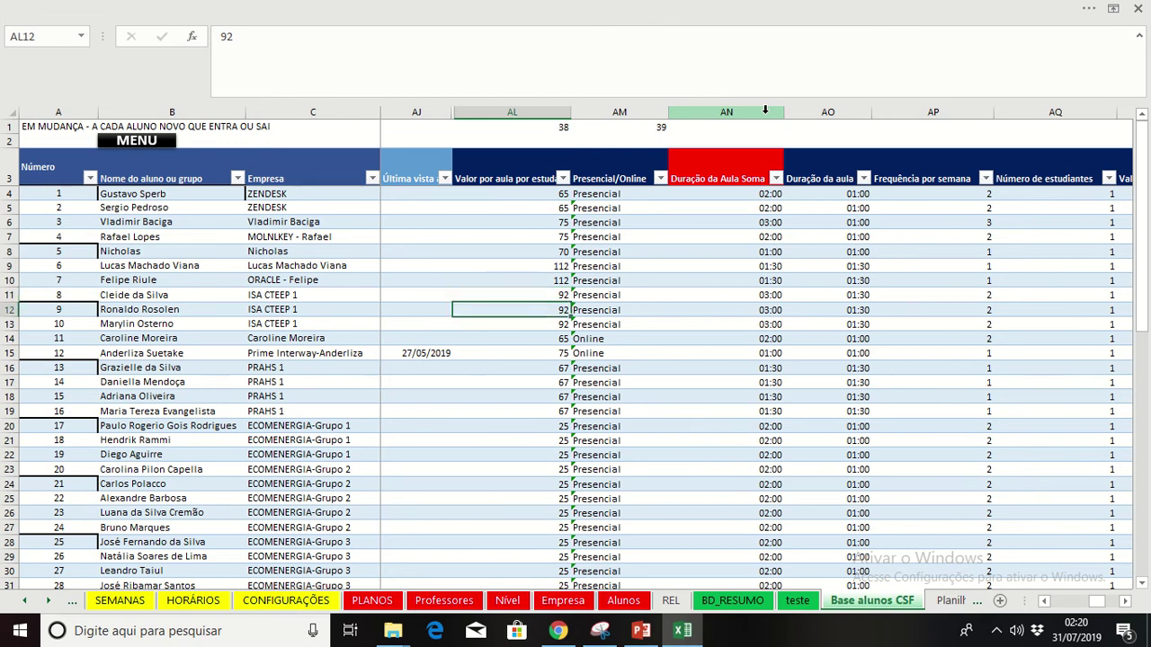
pyautogui.press('Up')
pyautogui.press('Up')
pyautogui.press('Down')
pyautogui.press('Down')
# Review Valor professor por 30 min and Valor por aula professor for the ISA CTEEP 1 rows 11 to 13
pyautogui.press('Right')
pyautogui.press('Right')
pyautogui.press('Right')
pyautogui.press('Right')
pyautogui.press('Right')
pyautogui.press('Right')
pyautogui.press('Right')
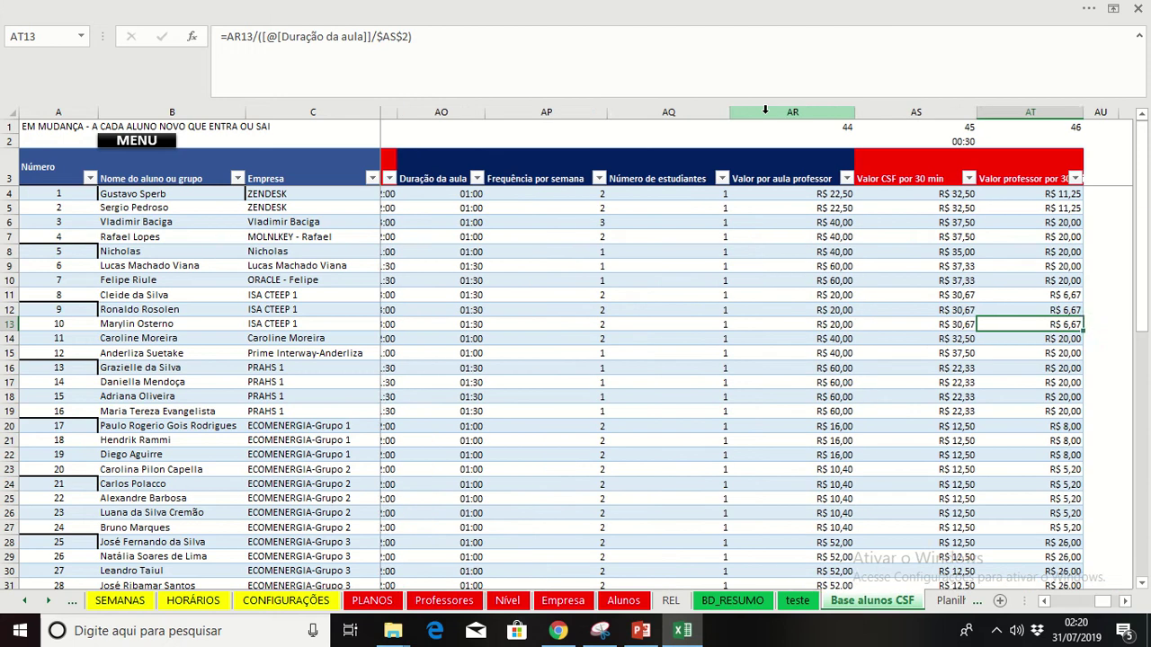
pyautogui.press('Left')
pyautogui.press('Left')
pyautogui.press('Up')
pyautogui.press('Up')
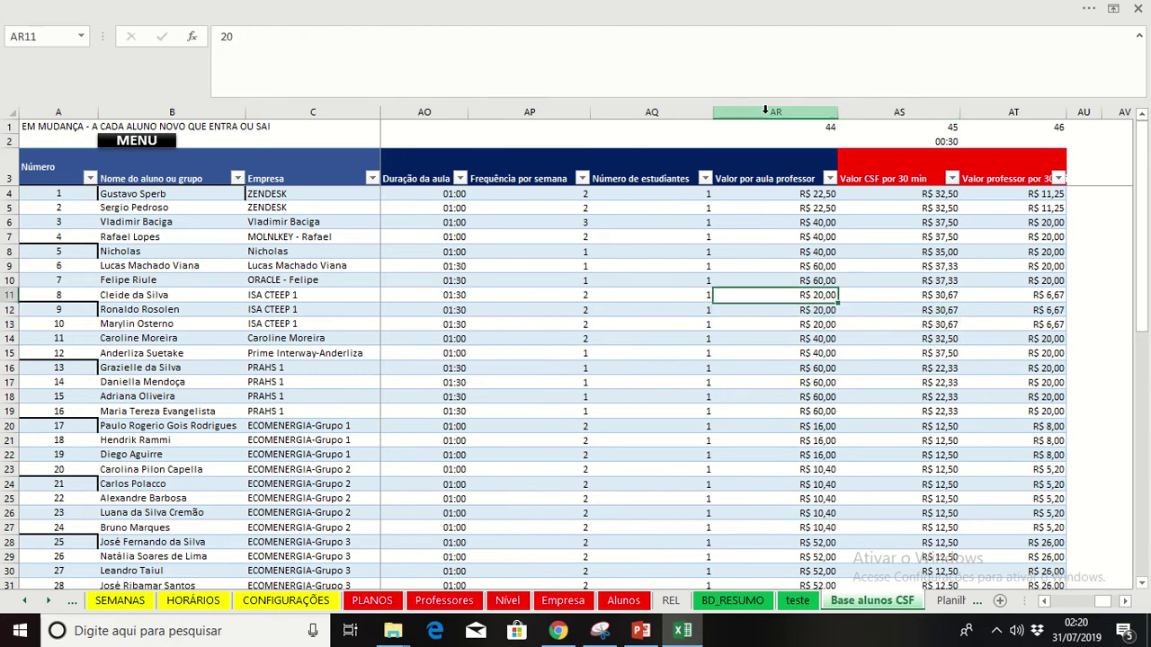
pyautogui.press('Down')
pyautogui.press('Down')
pyautogui.press('Down')
pyautogui.press('Up')
pyautogui.press('Up')
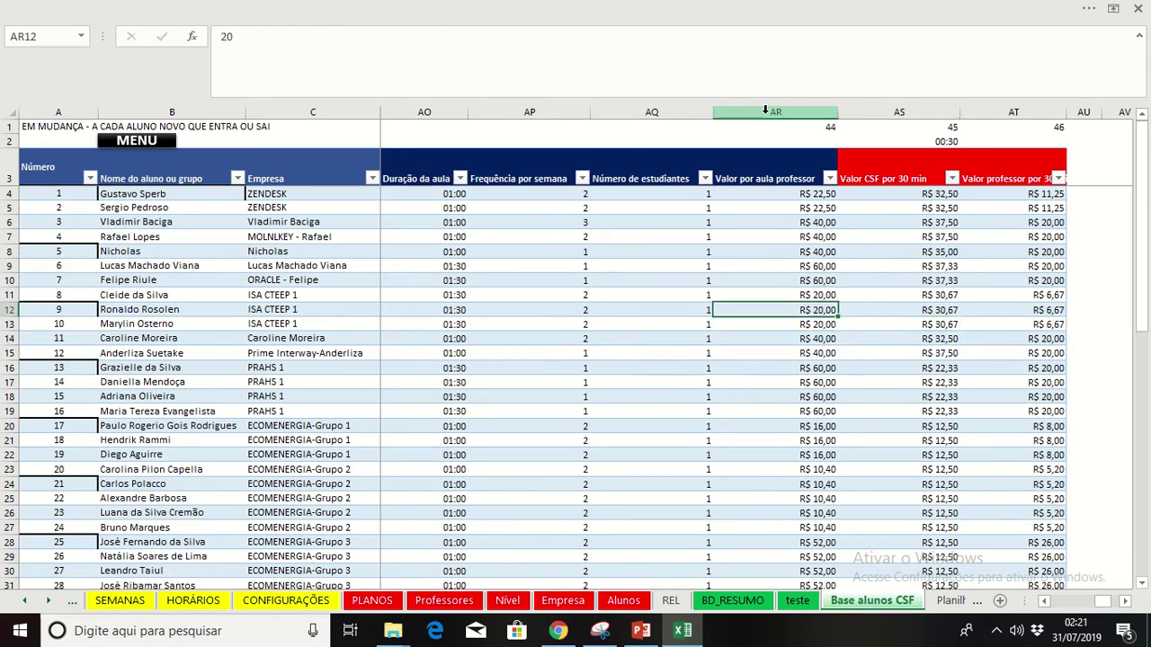
pyautogui.press('Up')
pyautogui.hotkey('shift', 'Down')
pyautogui.hotkey('shift', 'Down')
# Check Número de estudantes, Duração da aula and Frequência por semana for the ISA CTEEP 1 students
pyautogui.press('Left')
pyautogui.press('Right')
pyautogui.press('Left')
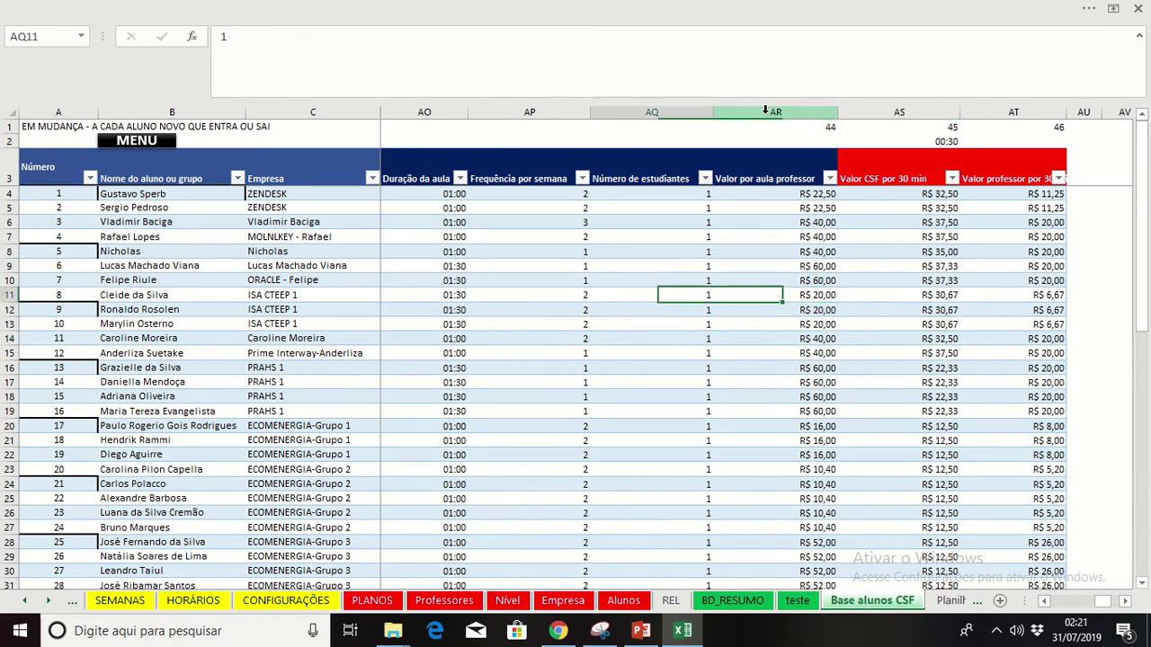
pyautogui.press('Right')
pyautogui.press('Left')
pyautogui.press('Right')
pyautogui.press('Left')
pyautogui.press('Left')
pyautogui.press('Left')
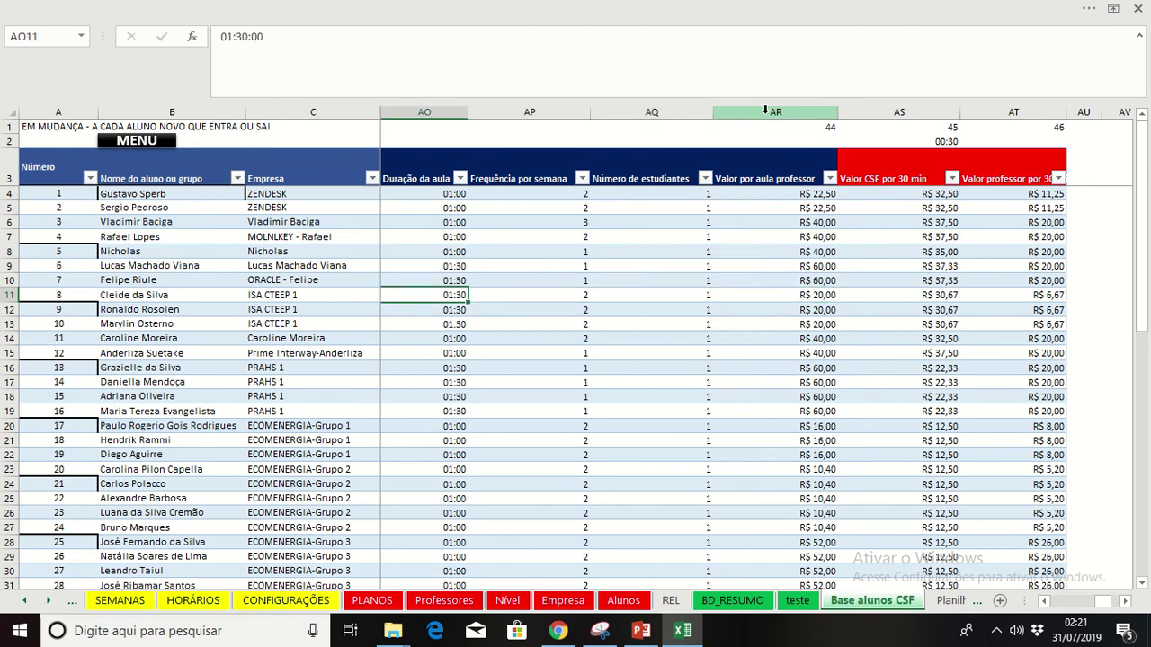
pyautogui.hotkey('shift', 'Down')
pyautogui.hotkey('shift', 'Down')
pyautogui.hotkey('shift', 'Right')
pyautogui.press('Right')
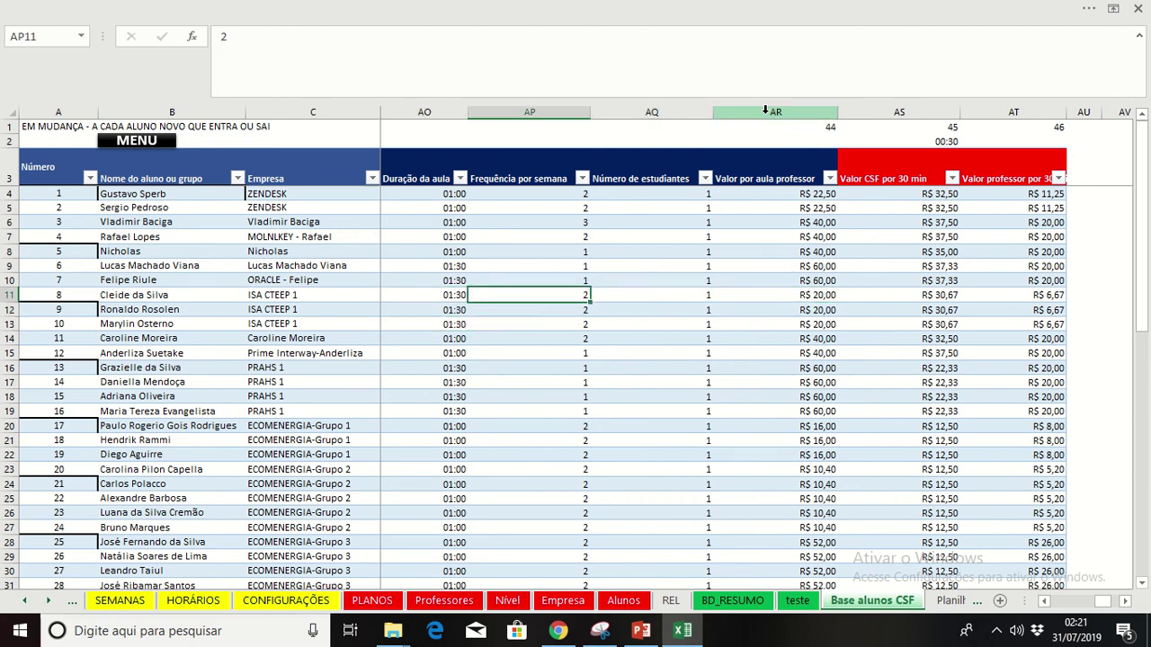
pyautogui.press('Up')
pyautogui.hotkey('shift', 'Down')
pyautogui.press('Left')
pyautogui.press('Down')
pyautogui.hotkey('shift', 'Down')
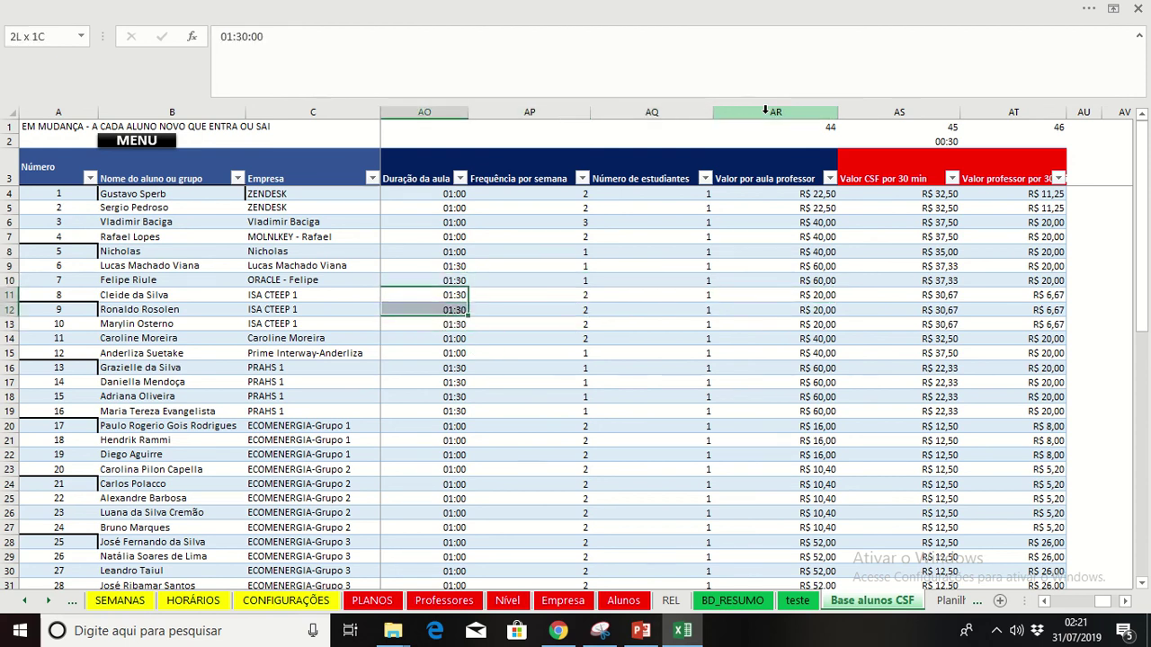
# Examine the ZENDESK student in row 5 from Número de estudantes back to the per-student class value and Presencial/Online columns
pyautogui.press('Up')
pyautogui.press('Up')
pyautogui.press('Up')
pyautogui.press('Up')
pyautogui.press('Right')
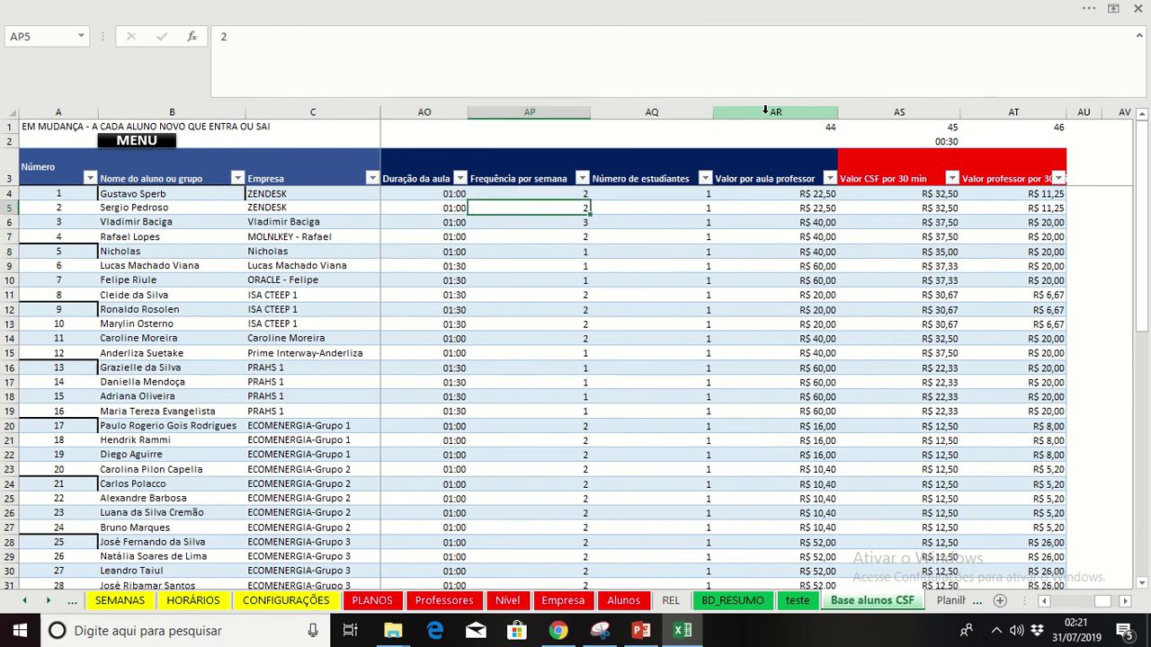
pyautogui.press('Right')
pyautogui.press('Left')
pyautogui.press('Left')
pyautogui.press('Left')
pyautogui.press('Left')
pyautogui.press('Left')
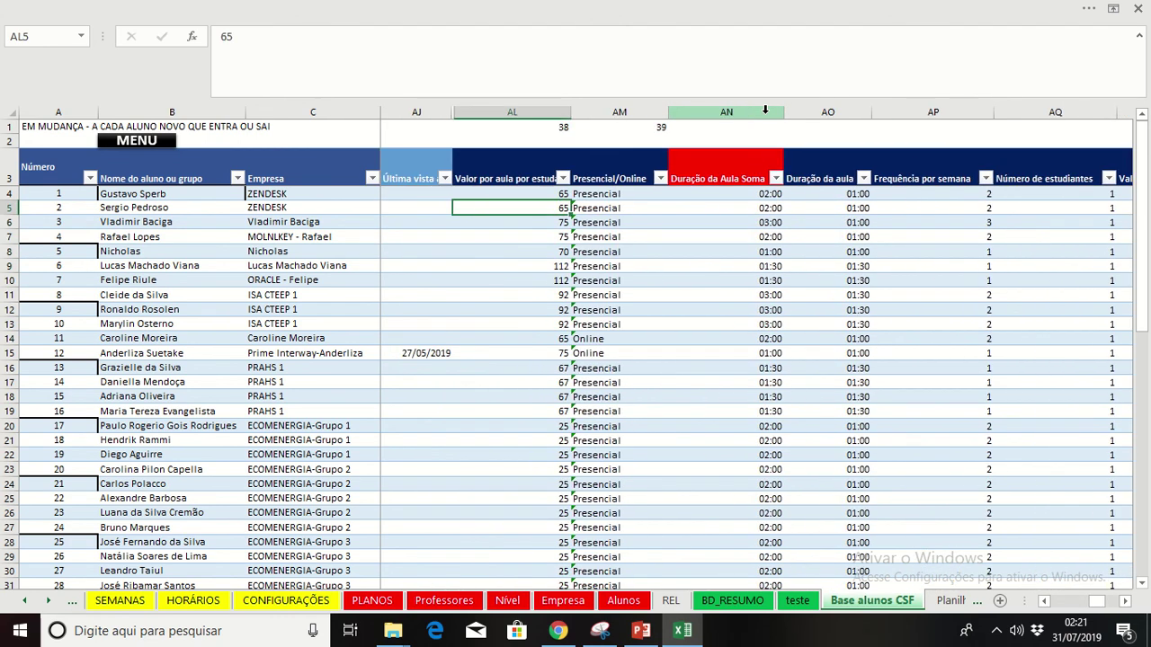
pyautogui.press('Right')
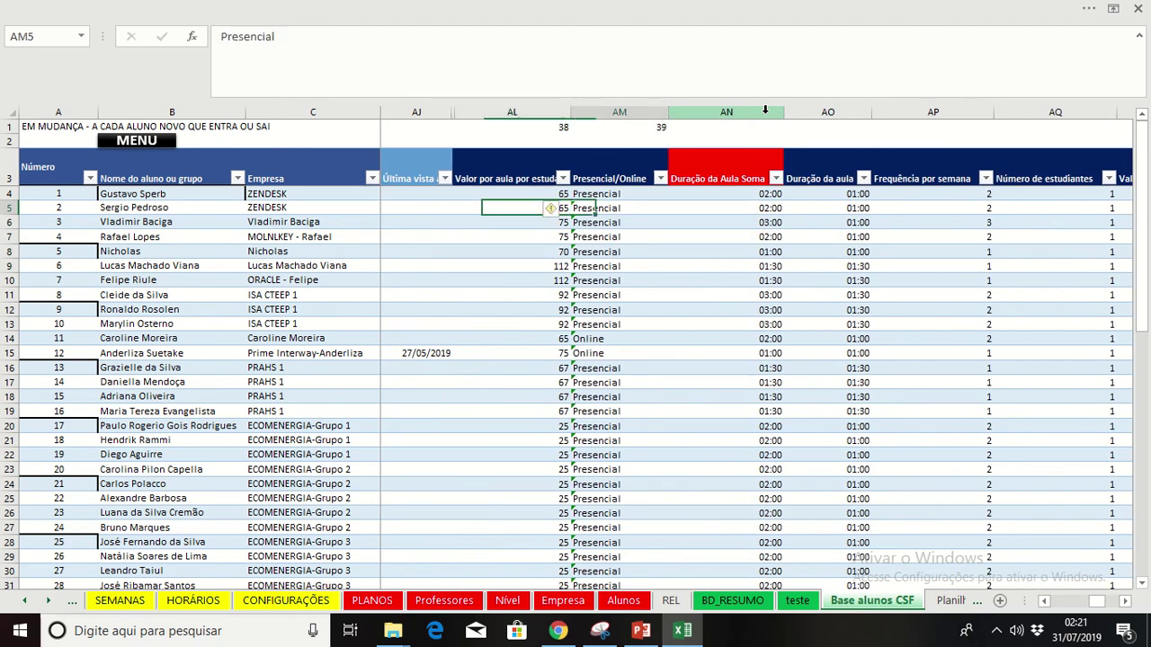
# Return from the student base to the workbook's main MENU sheet
pyautogui.press('Left')
pyautogui.press('Left')
pyautogui.press('Left')
pyautogui.press('Left')
pyautogui.press('Left')
pyautogui.press('Left')
pyautogui.press('Left')
pyautogui.press('Left')
pyautogui.press('Left')
pyautogui.press('Left')
pyautogui.press('Left')
pyautogui.press('Left')
pyautogui.press('Left')
pyautogui.press('Left')
pyautogui.press('Left')
pyautogui.press('Left')
pyautogui.press('Left')
pyautogui.press('Left')
pyautogui.press('Left')
pyautogui.press('Left')
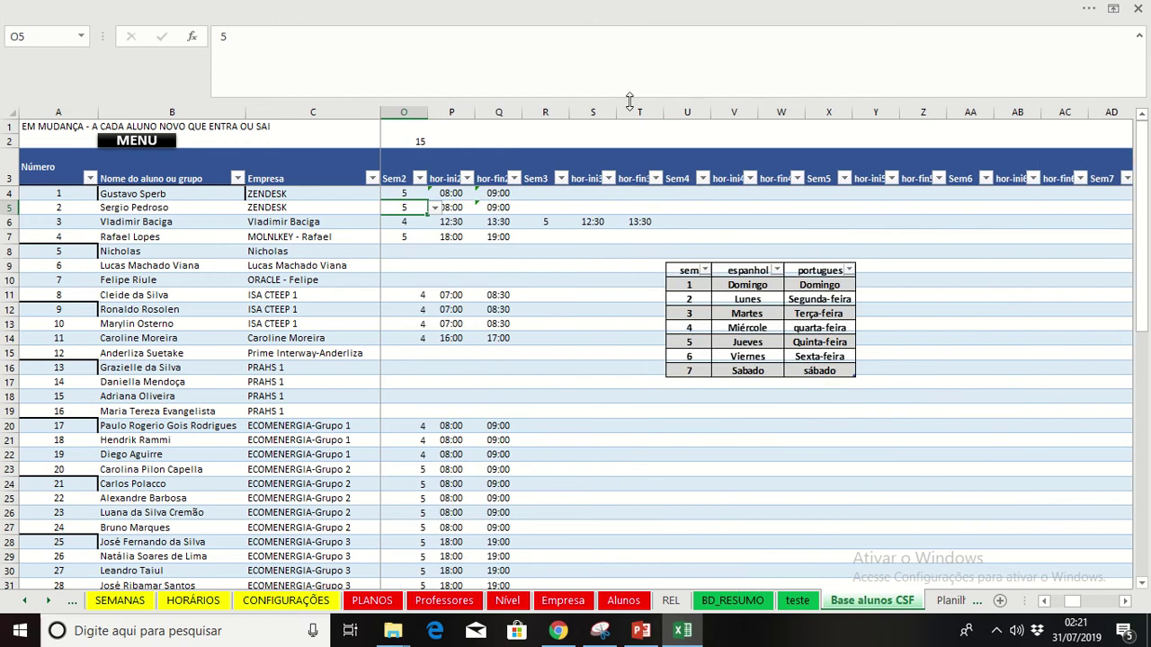
pyautogui.click(137, 141)
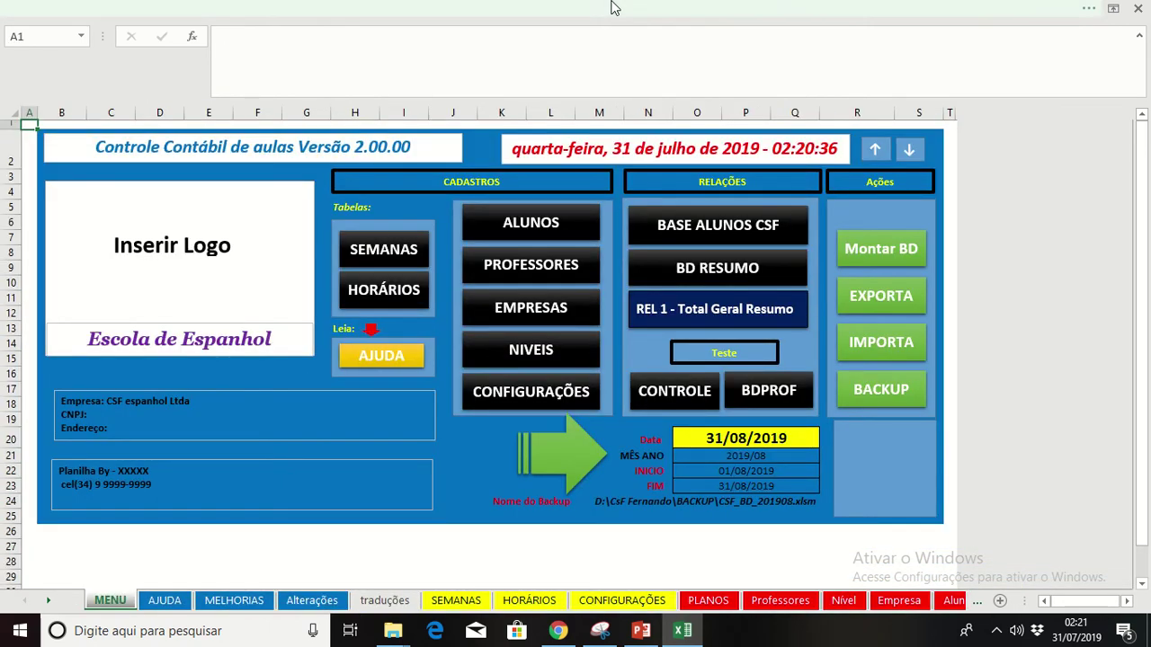
pyautogui.moveTo(619, 8)
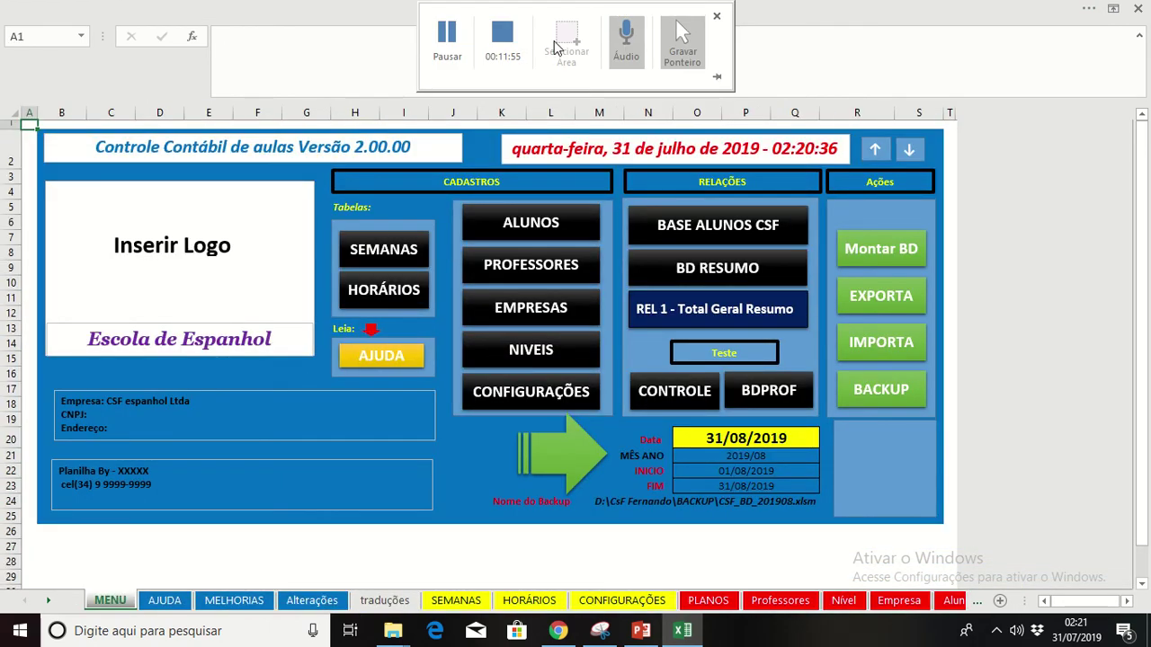